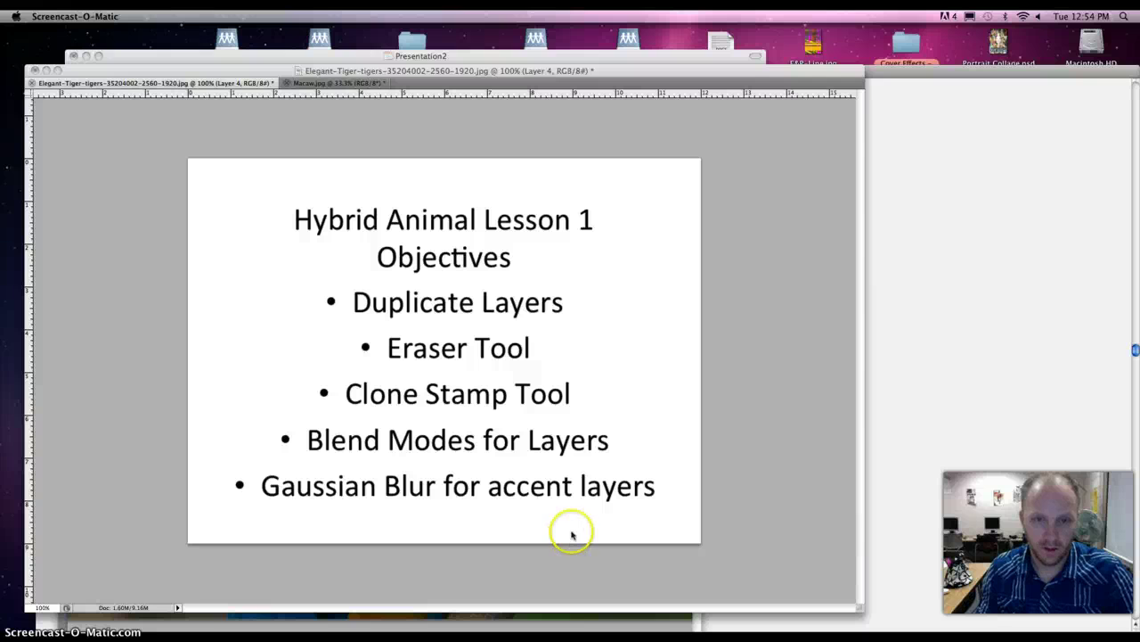
Hide the lesson objectives slide and show only the cut-out tiger on Layer 3 and the macaw on Layer 4
left_click(581, 420)
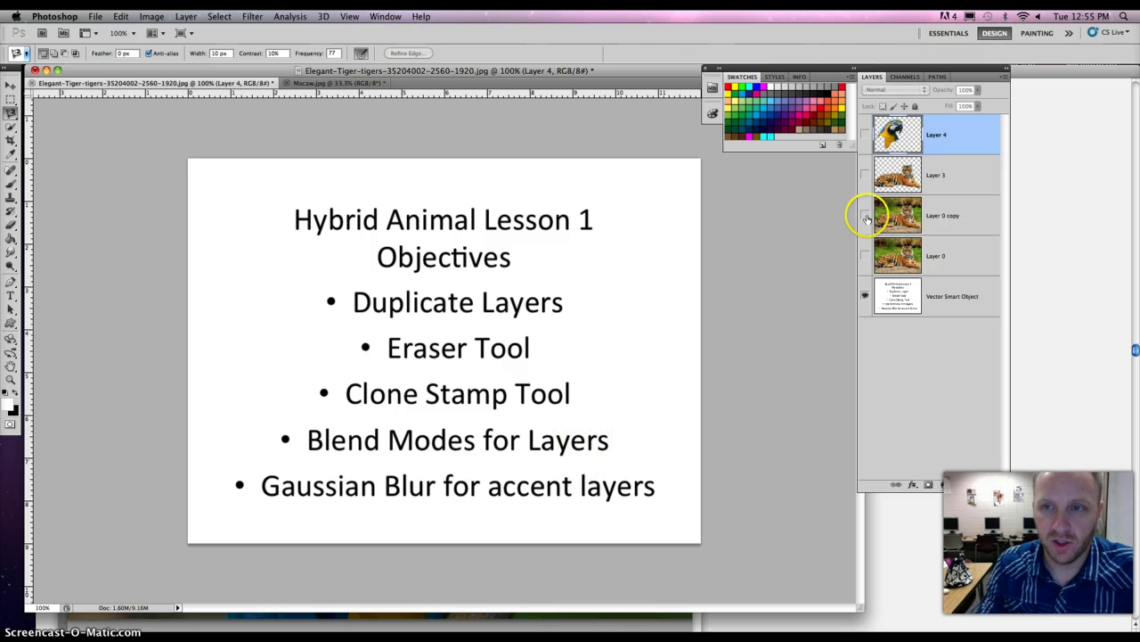
left_click(863, 295)
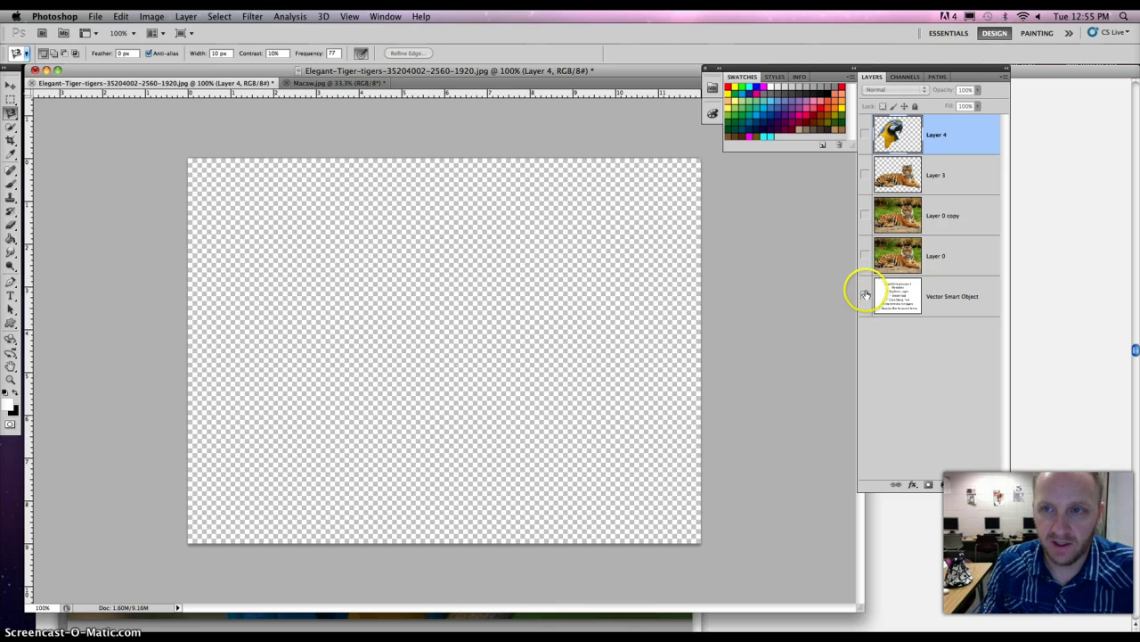
left_click(865, 256)
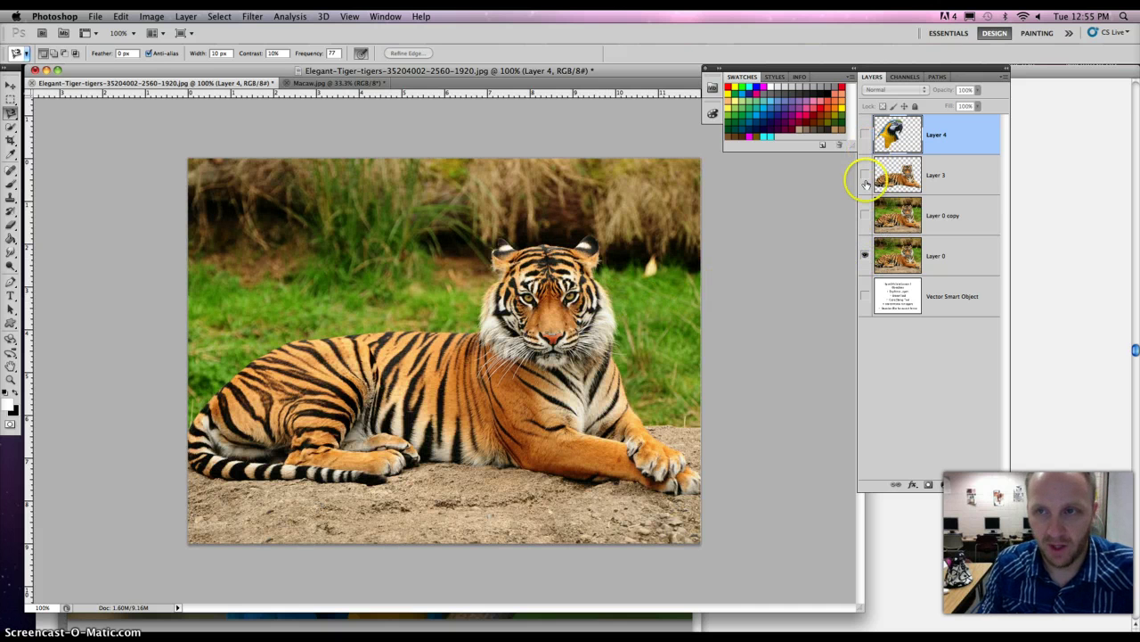
left_click(863, 214)
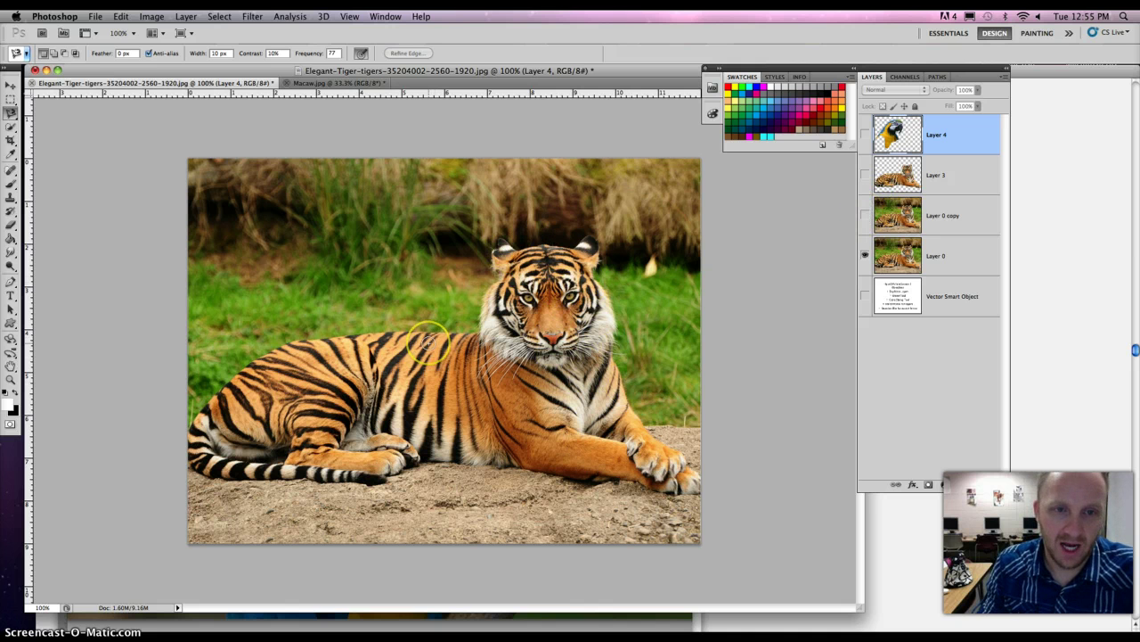
left_click(864, 178)
left_click(863, 252)
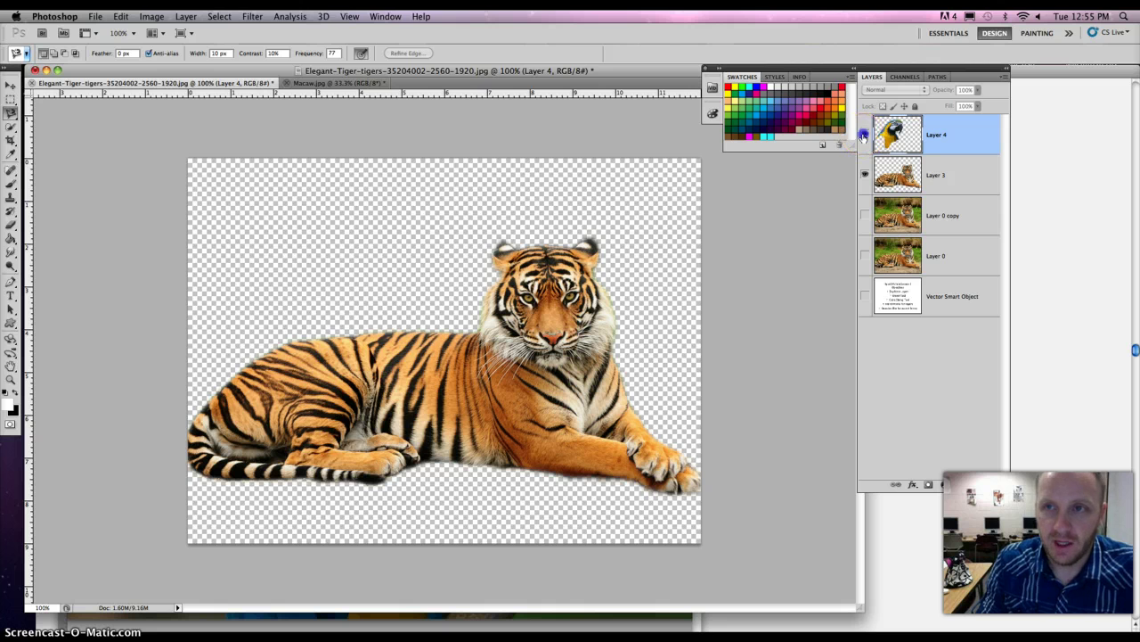
left_click(864, 133)
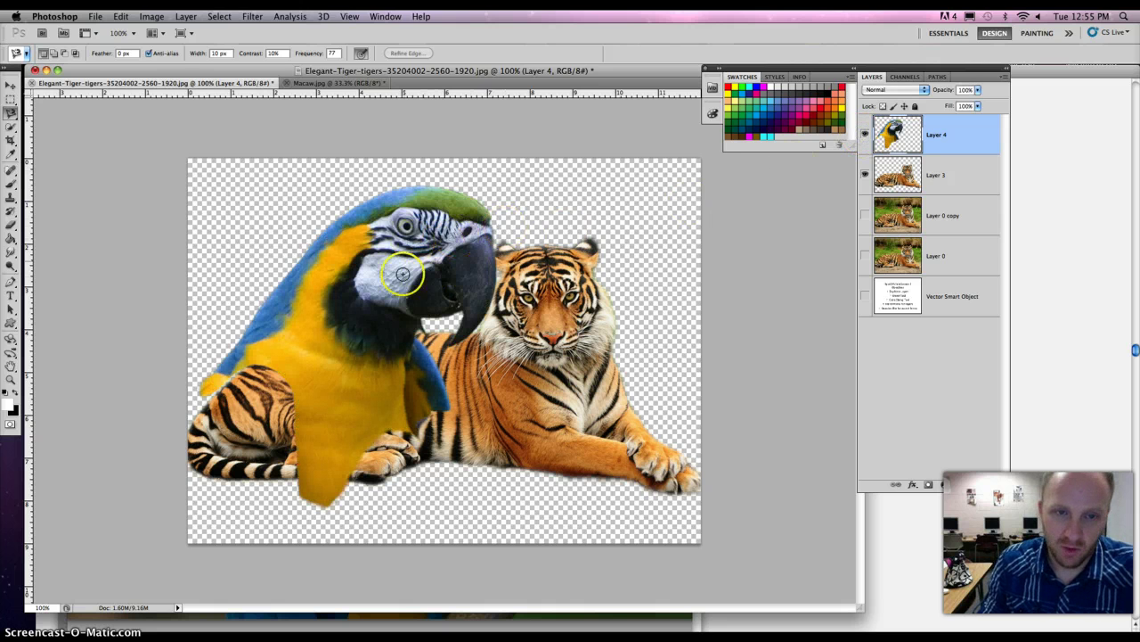
Move the macaw over the tiger's head and scale it proportionally to about 80%
left_click(11, 87)
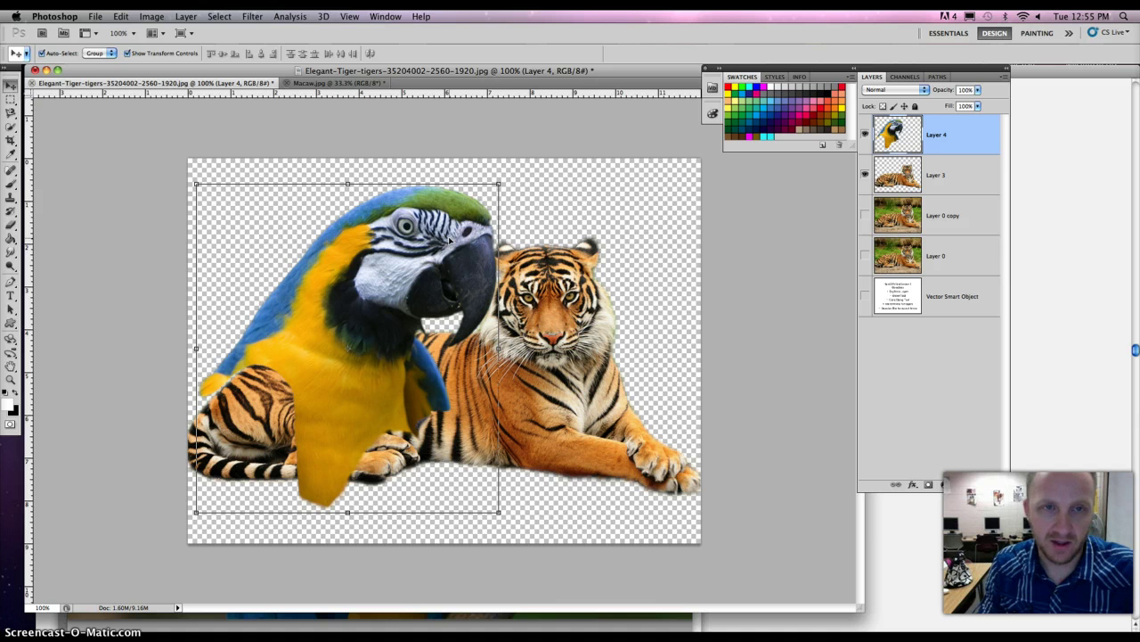
left_click_drag(450, 239, 588, 233)
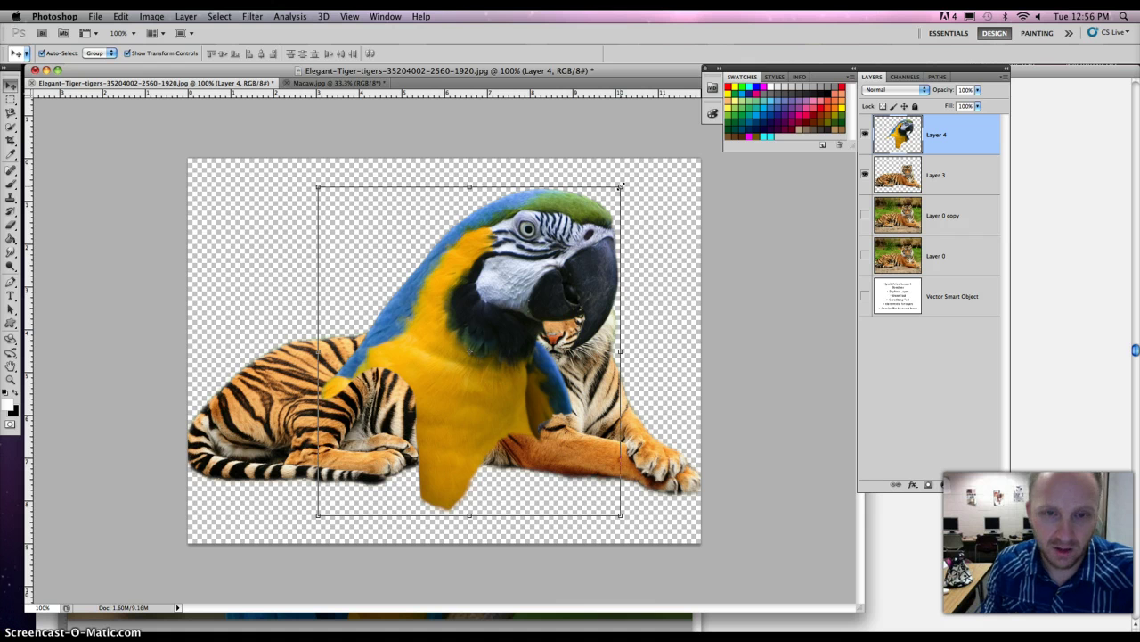
left_click_drag(621, 187, 615, 281)
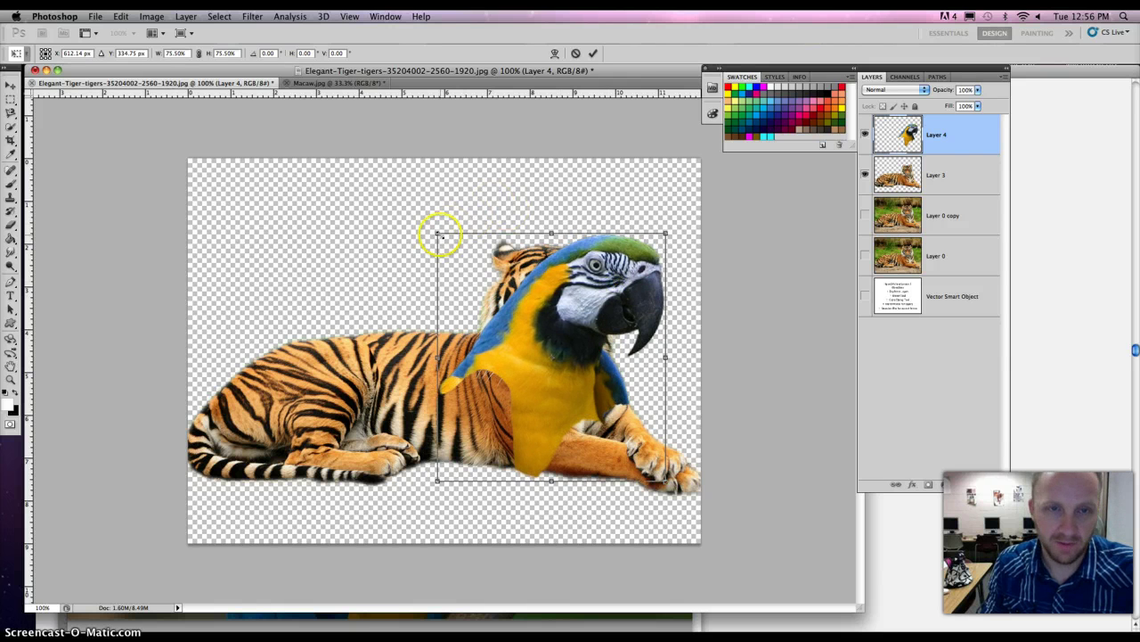
left_click_drag(437, 231, 428, 217)
mouse_move(536, 298)
left_mouse_down()
mouse_move(512, 294)
mouse_move(536, 297)
left_mouse_up()
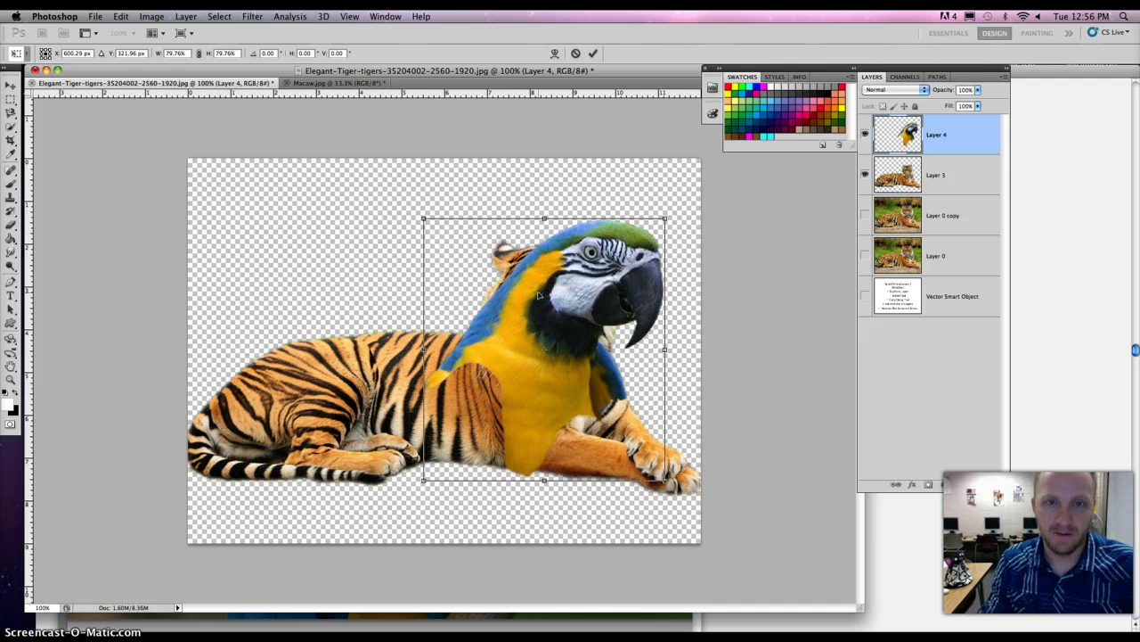
double_click(564, 288)
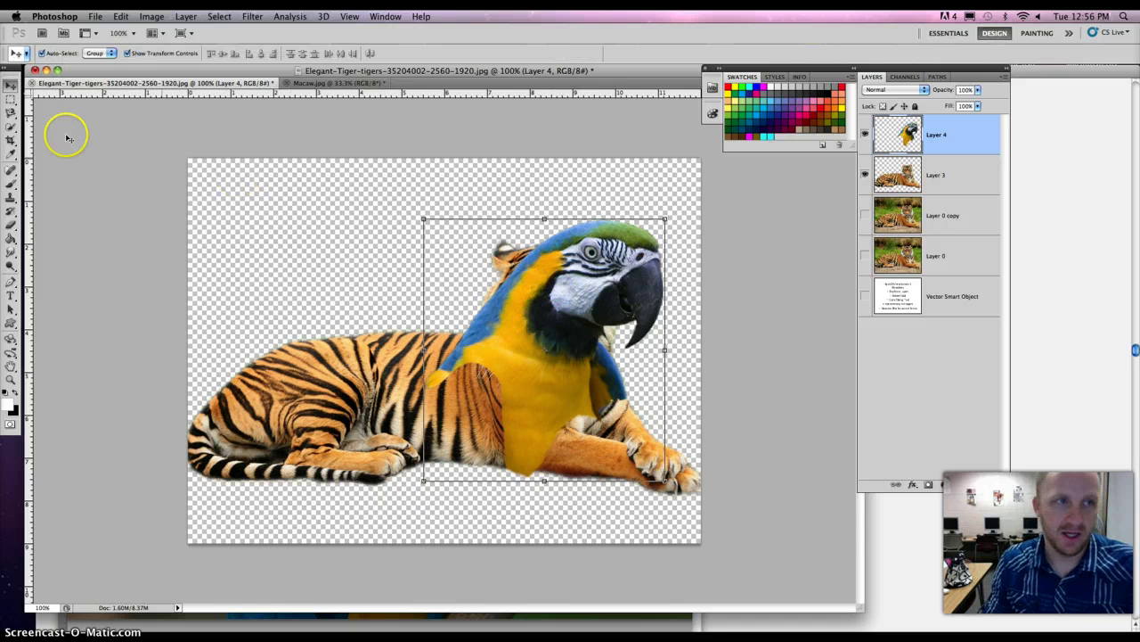
Duplicate the macaw layer, Layer 4, within the same document as Layer 4 copy
left_click(11, 98)
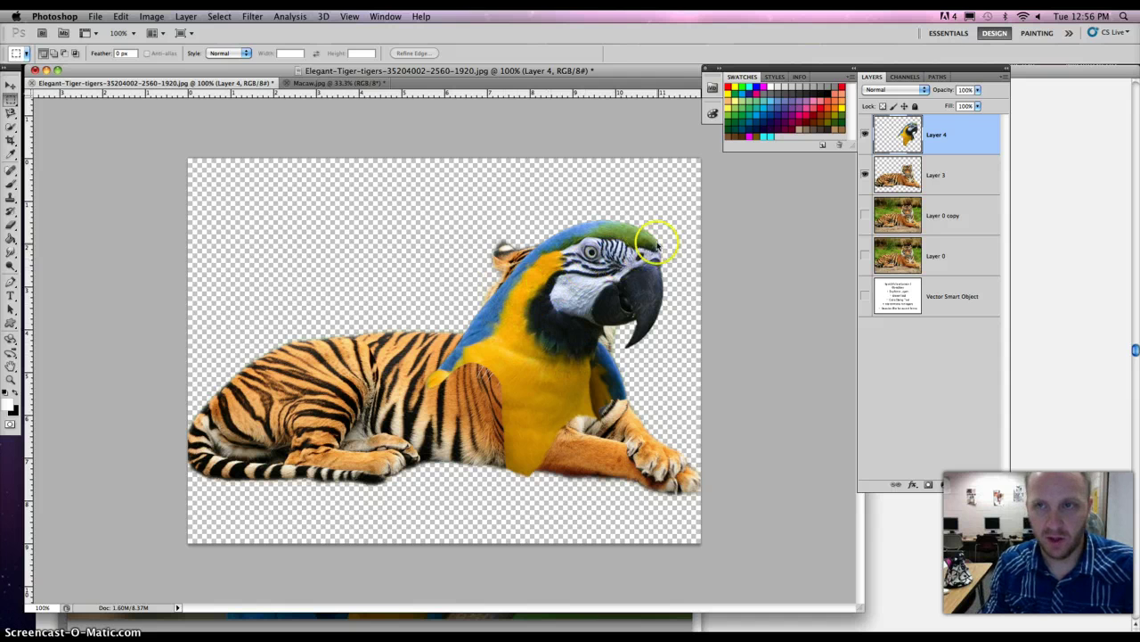
right_click(954, 135)
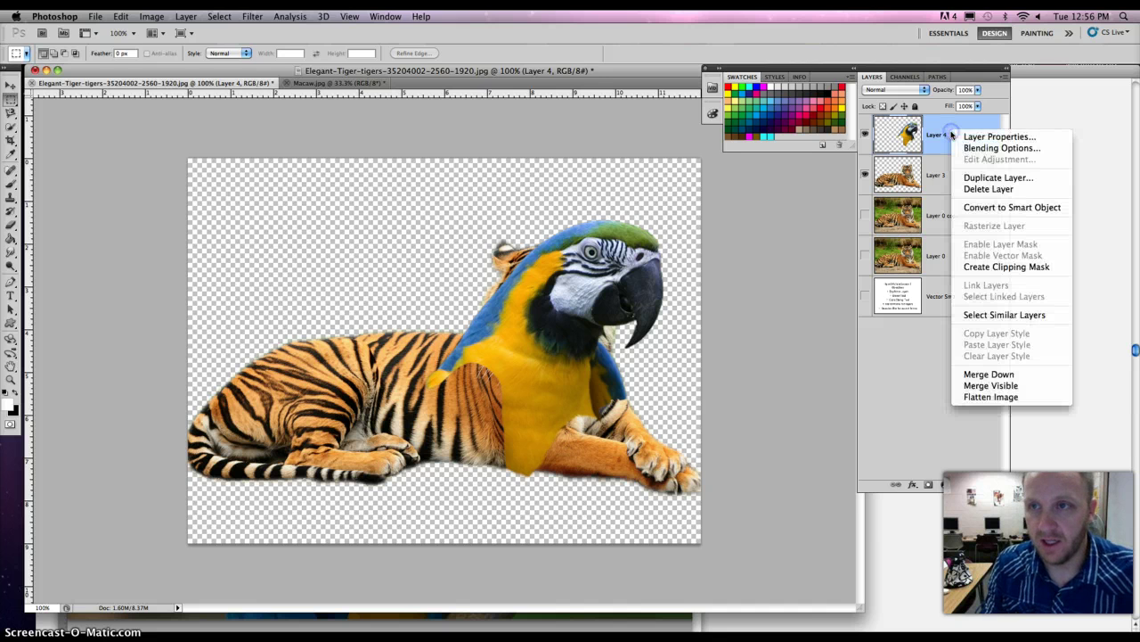
left_click(975, 177)
left_click(683, 287)
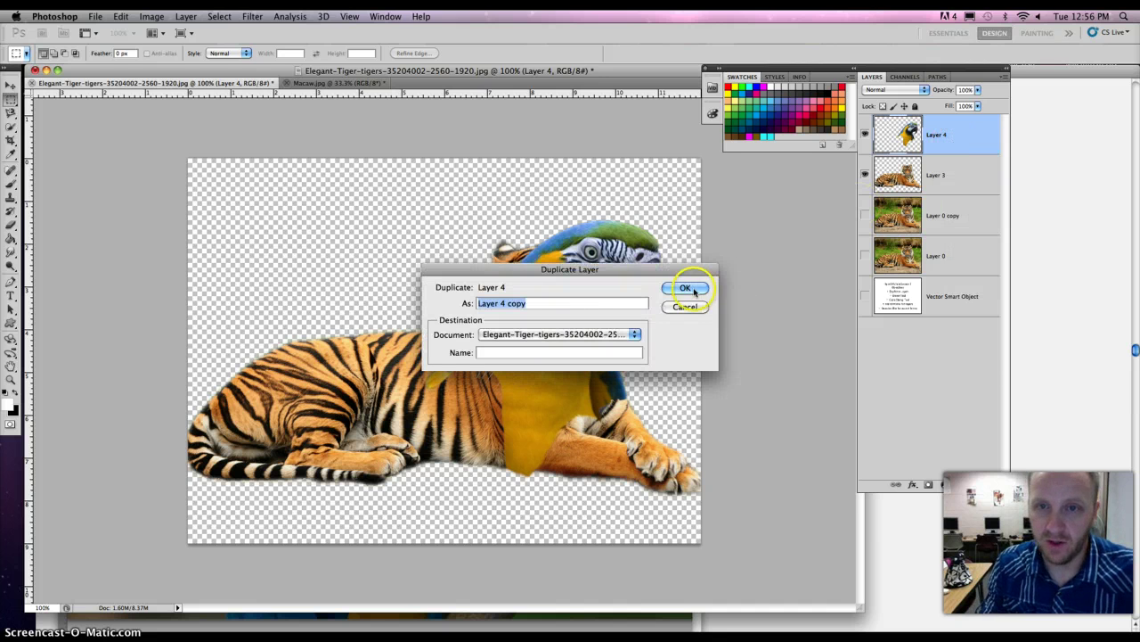
Duplicate the cut-out tiger layer, Layer 3, keeping the duplicate below the macaw layers
left_click(934, 215)
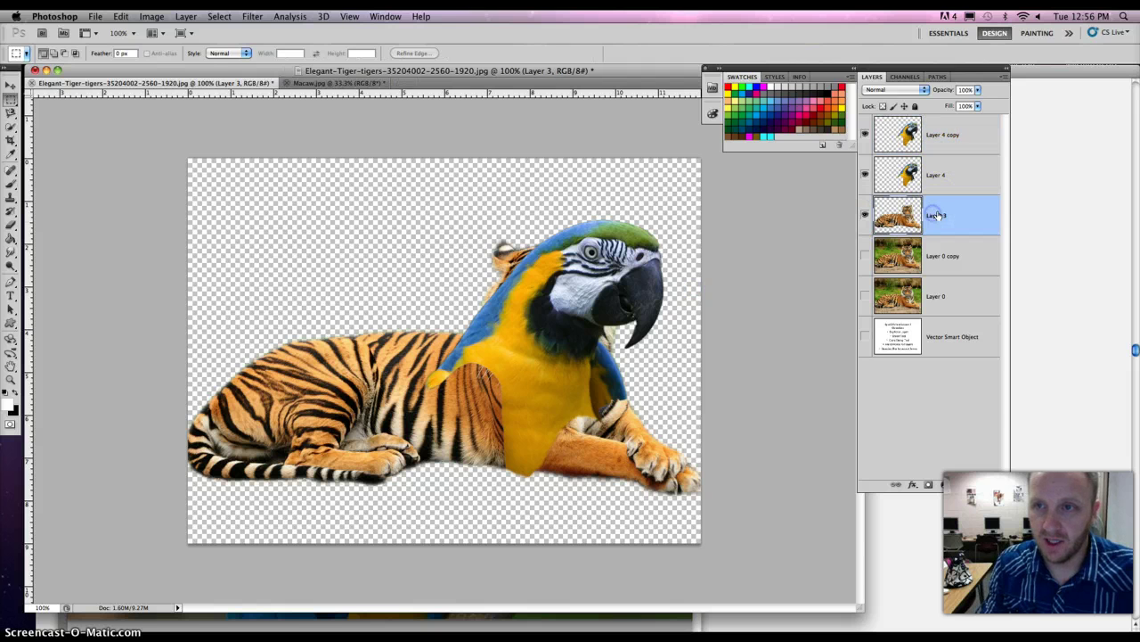
left_click_drag(936, 214, 976, 485)
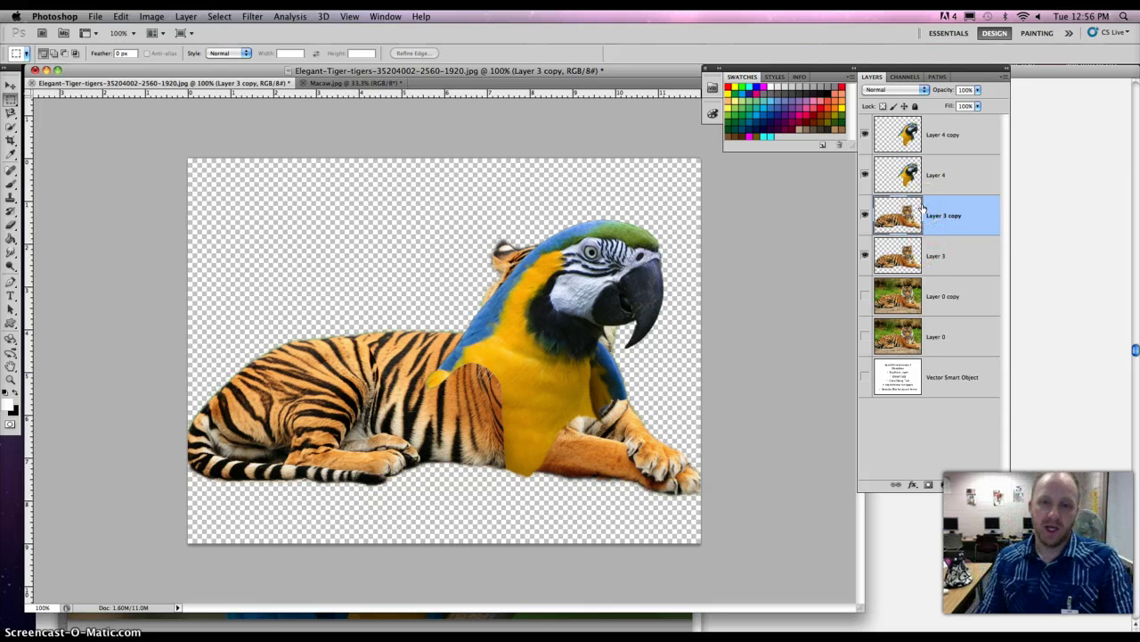
left_click(904, 216)
left_click_drag(906, 216, 914, 178)
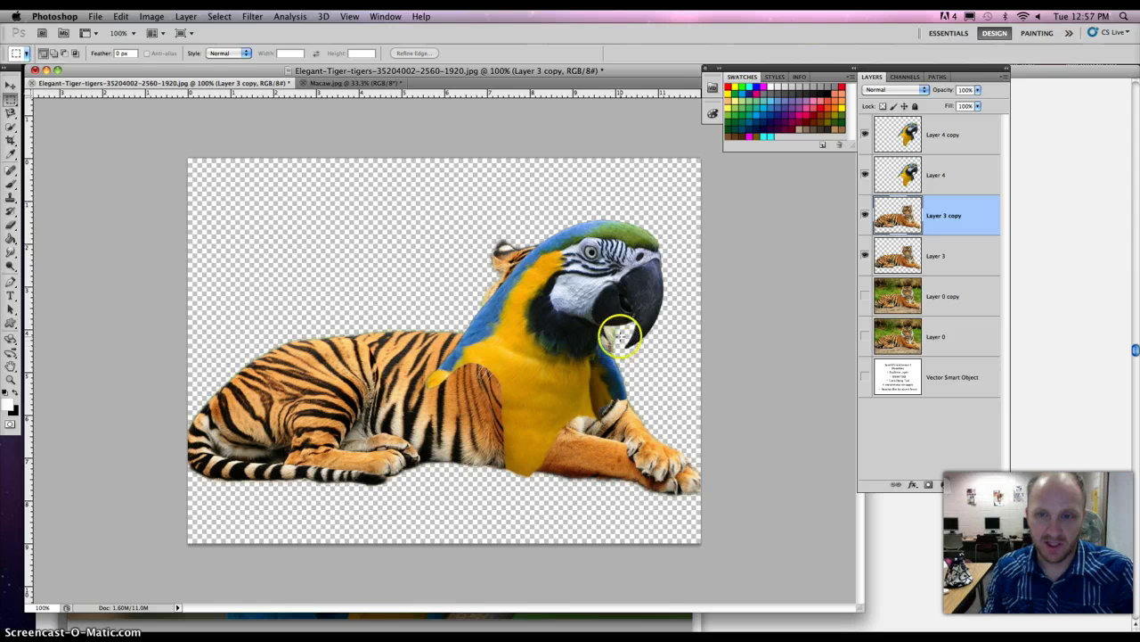
Hide all layers except the duplicated tiger, Layer 3 copy, and the duplicated macaw, Layer 4 copy
left_click(865, 135)
left_click(863, 378)
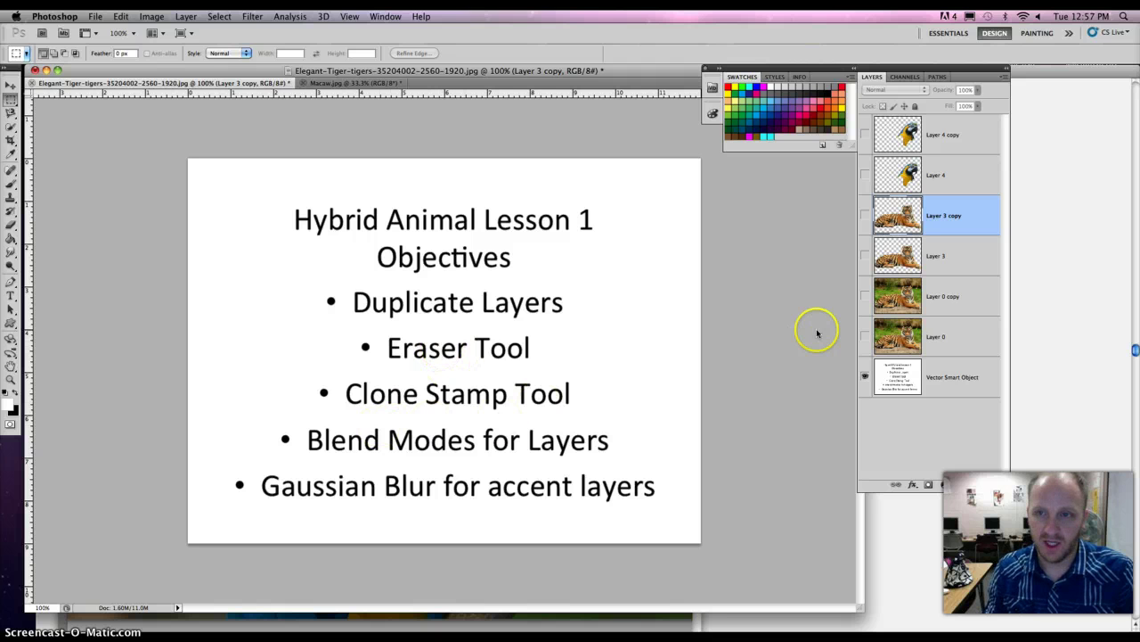
left_click(864, 376)
left_click(864, 216)
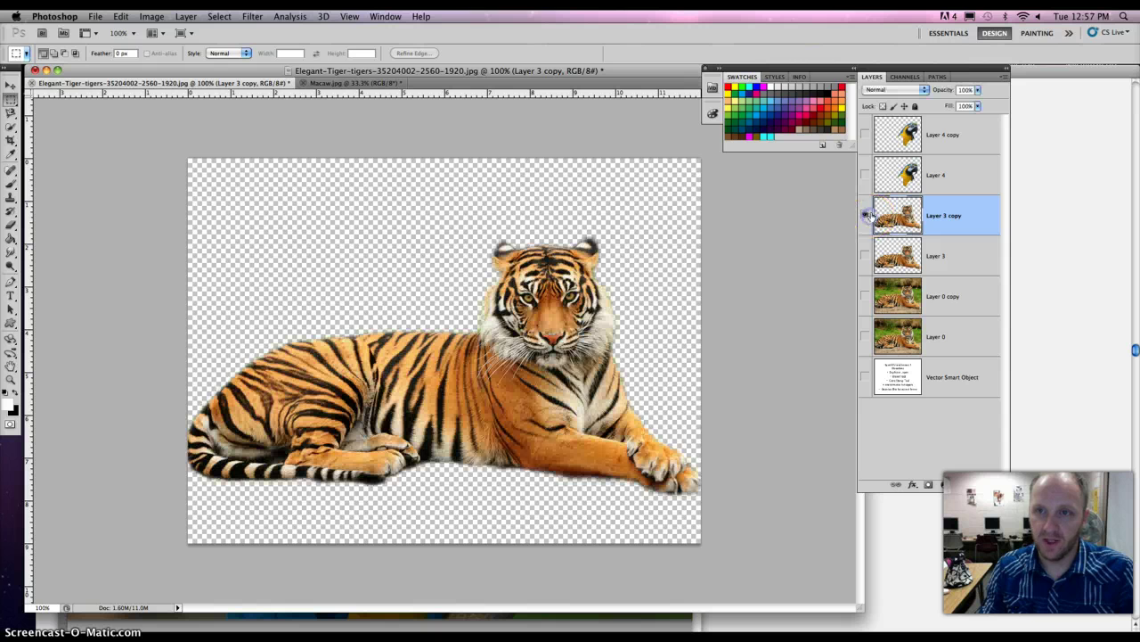
left_click(866, 135)
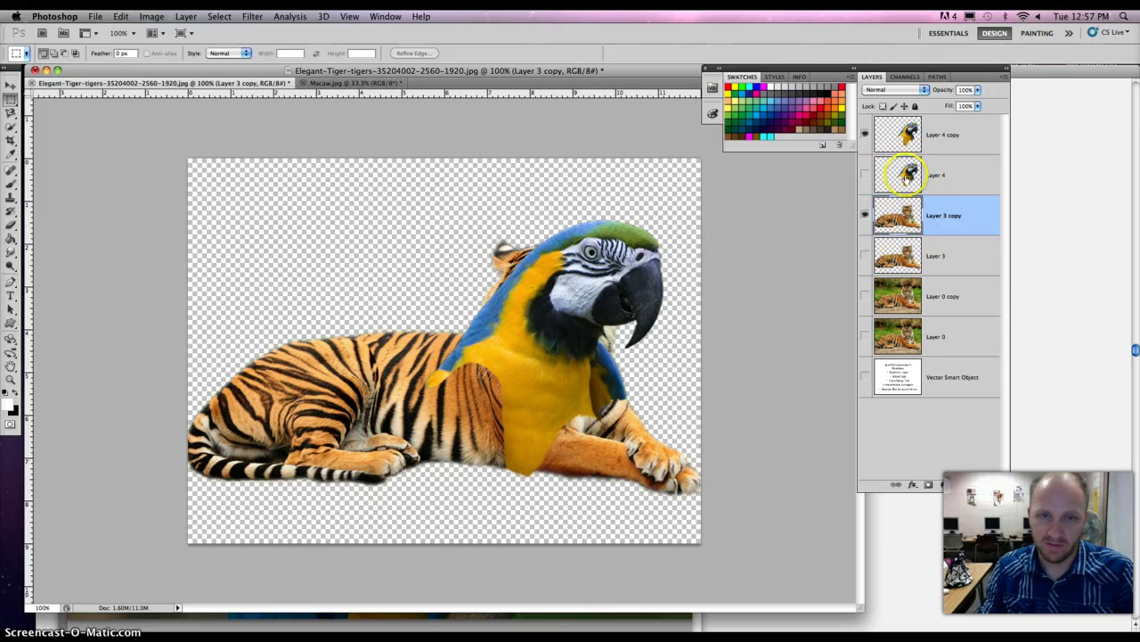
Set up the Eraser with a soft 85 px brush at 0% hardness, 80% opacity and 30% flow
left_click(10, 225)
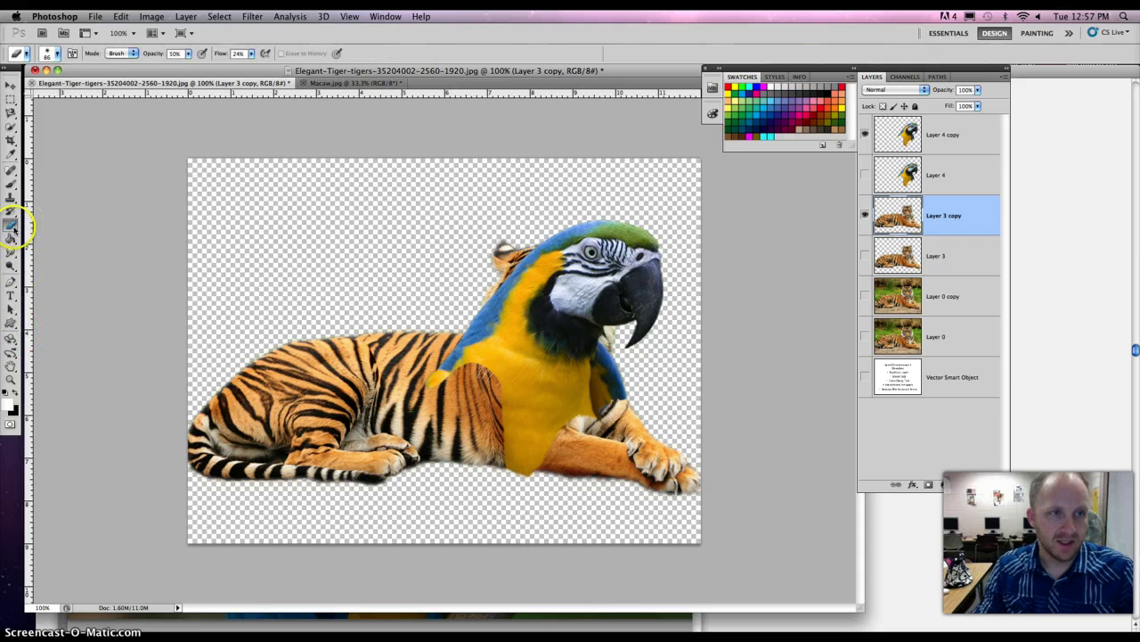
left_click(49, 54)
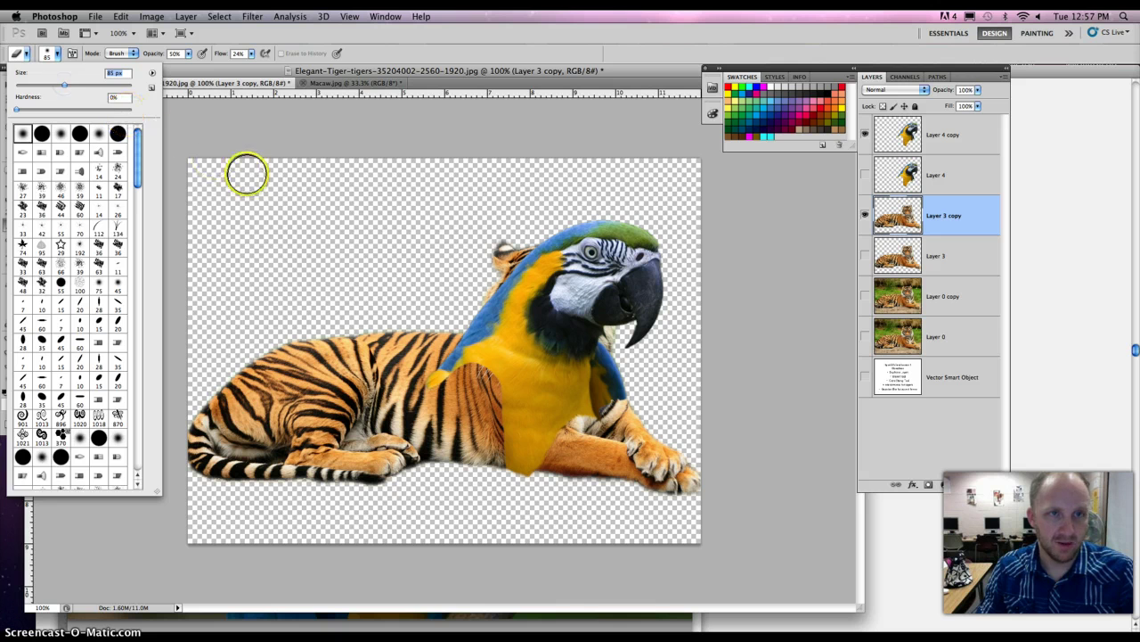
left_click(59, 54)
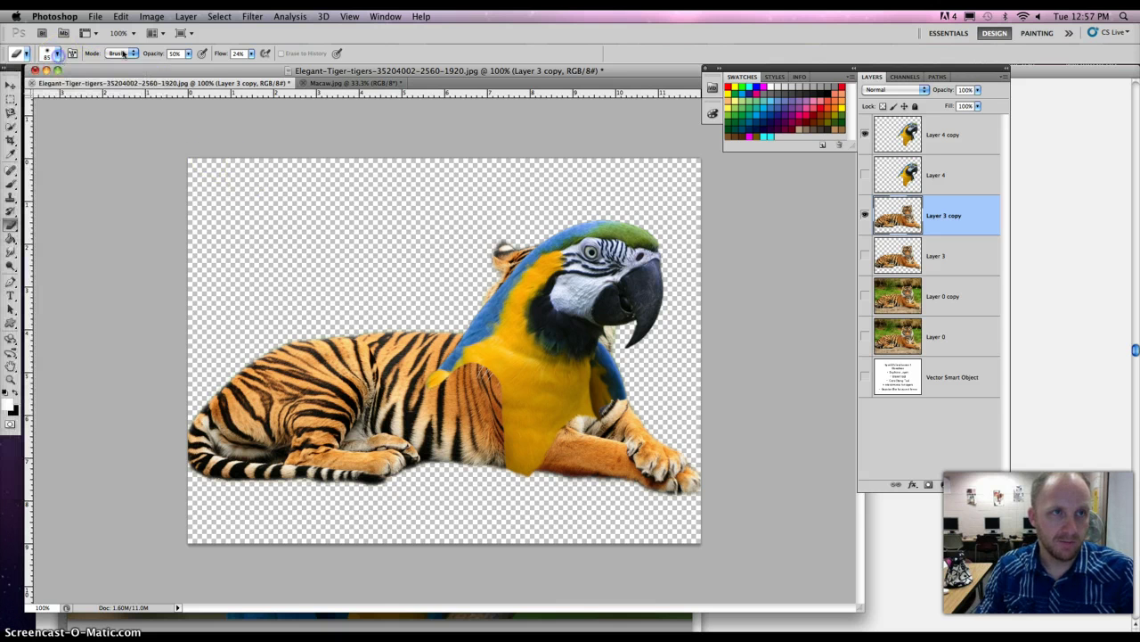
left_click(188, 54)
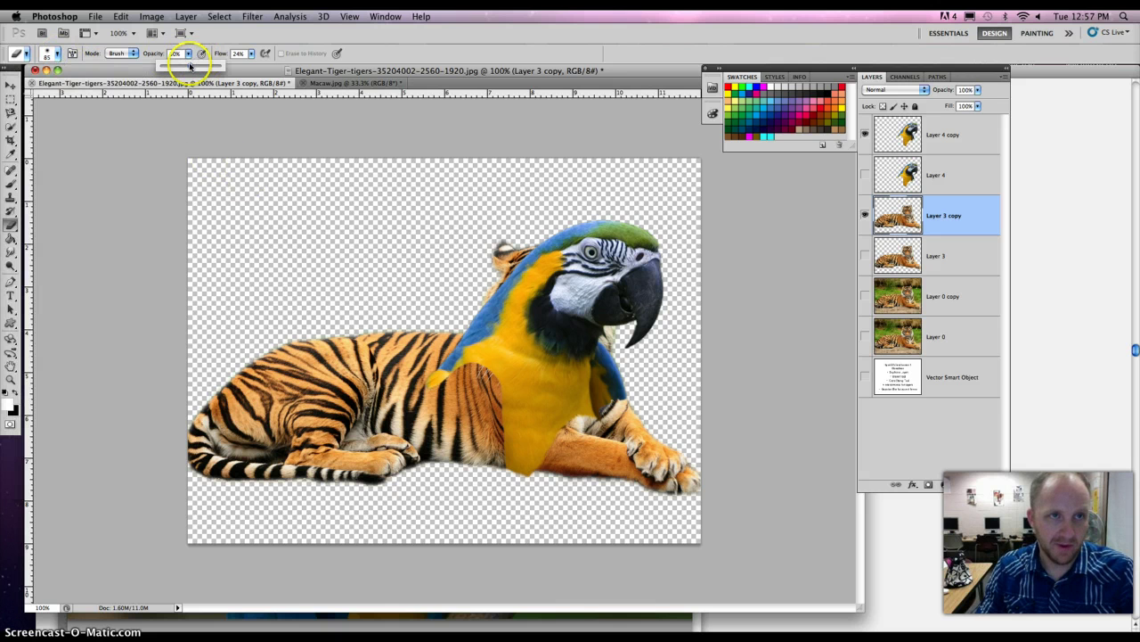
left_click(190, 66)
left_click(251, 55)
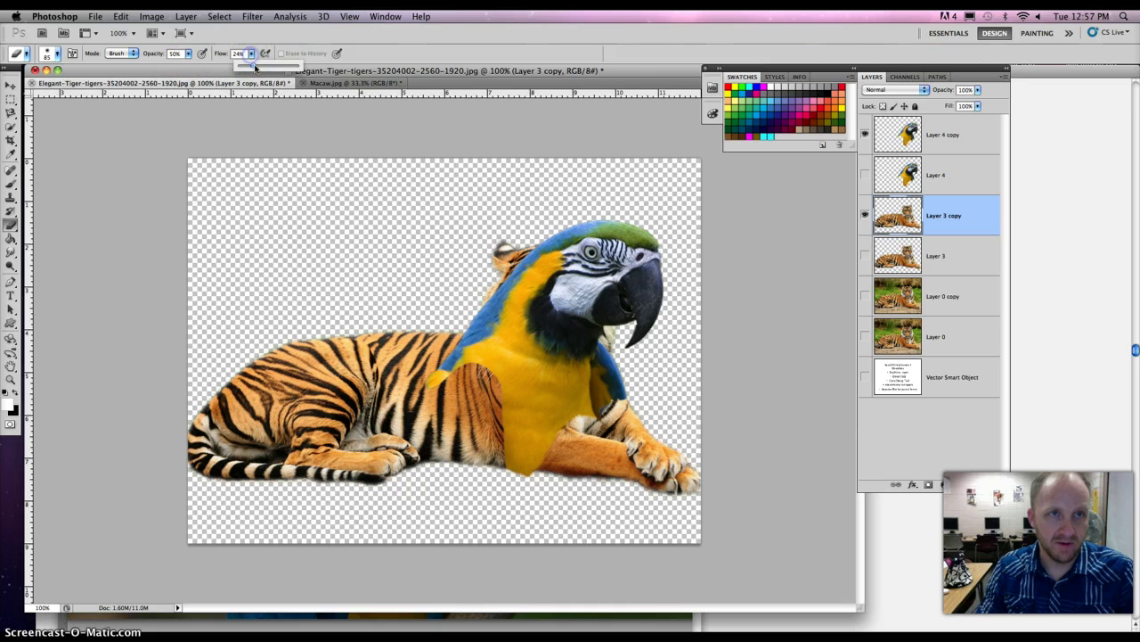
left_click(252, 61)
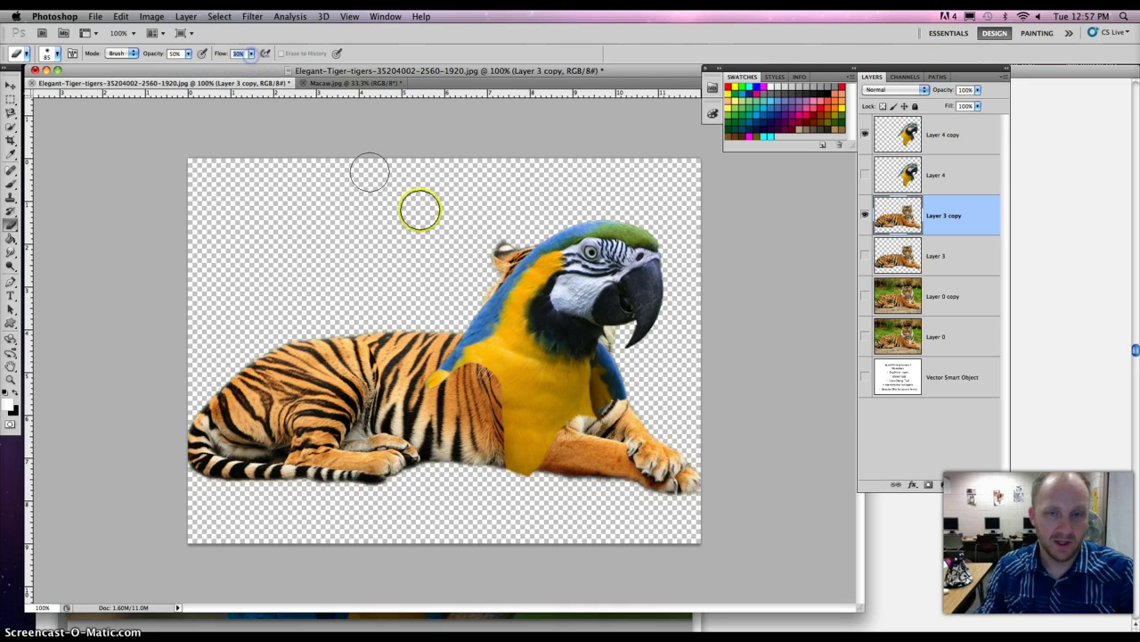
left_click(188, 53)
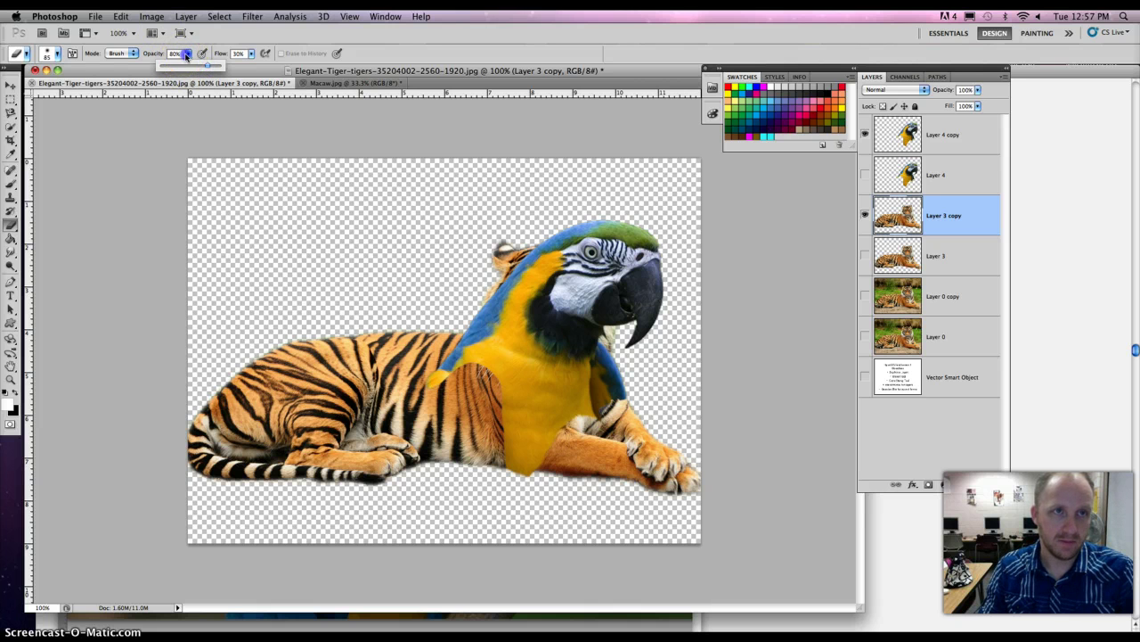
left_click(449, 365)
left_click_drag(449, 365, 470, 318)
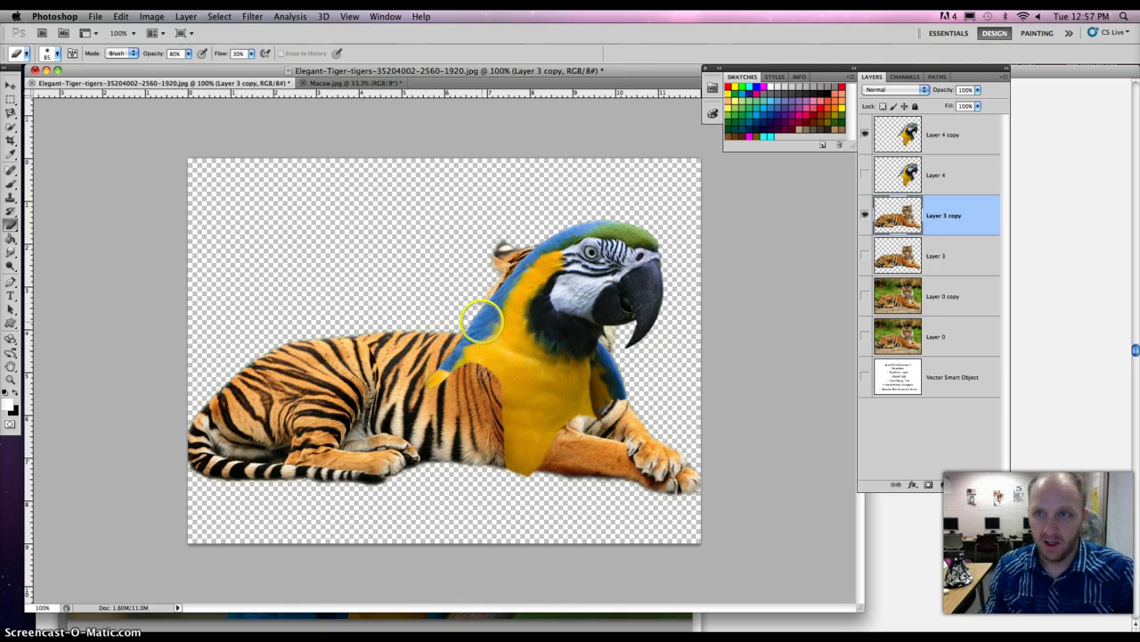
Make additional backup duplicates of the tiger's Layer 3 copy and the macaw's Layer 4
left_click_drag(942, 216, 981, 484)
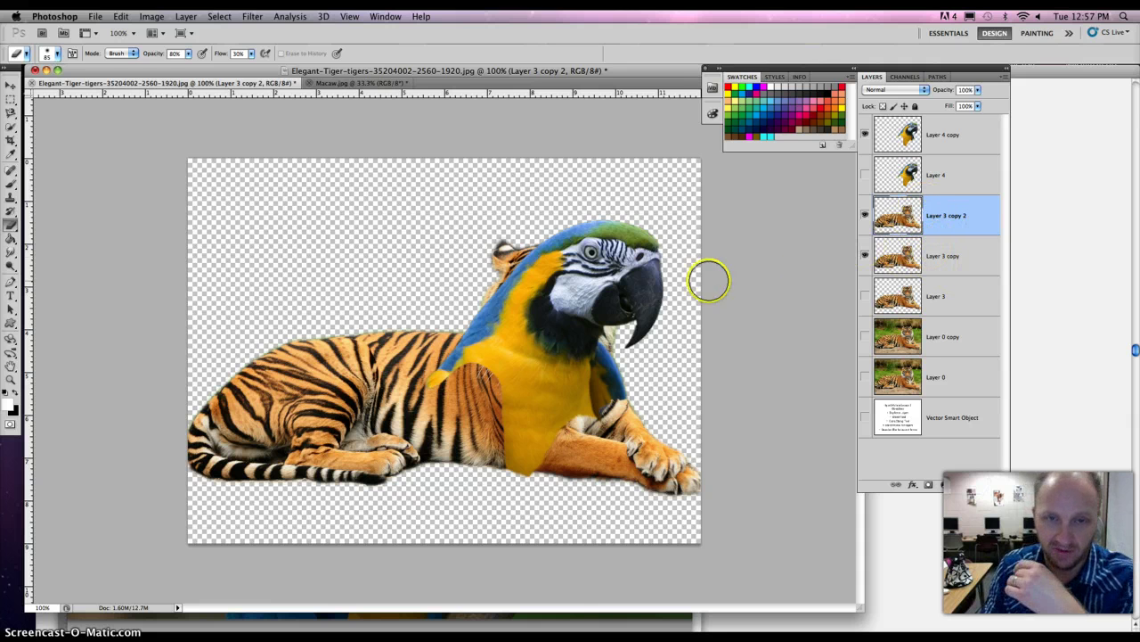
left_click(940, 174)
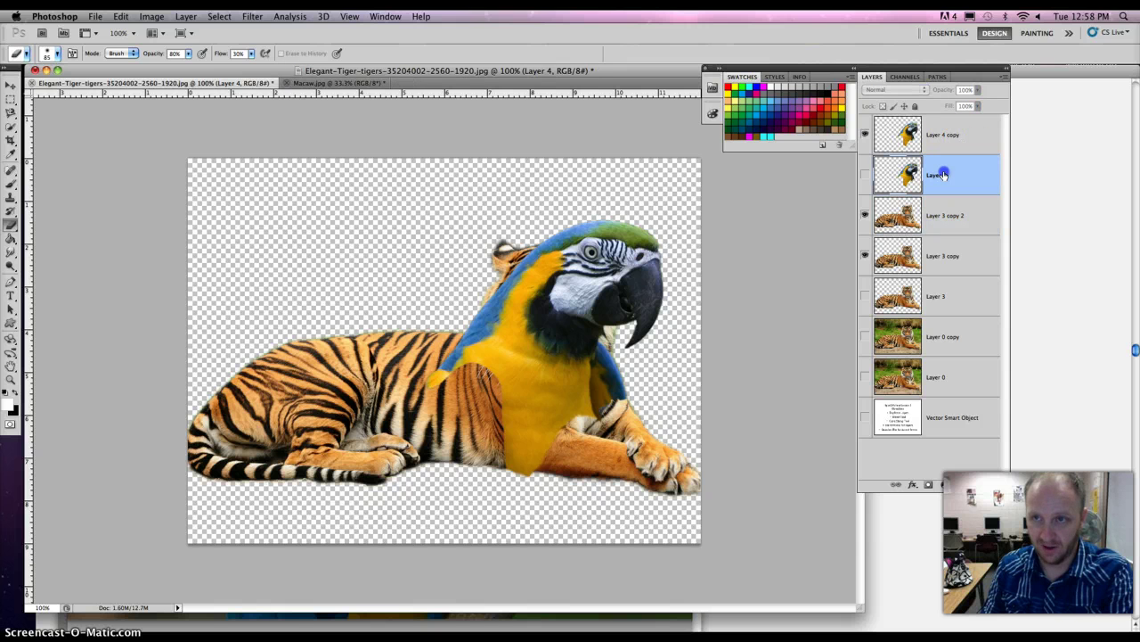
left_click_drag(940, 175, 977, 484)
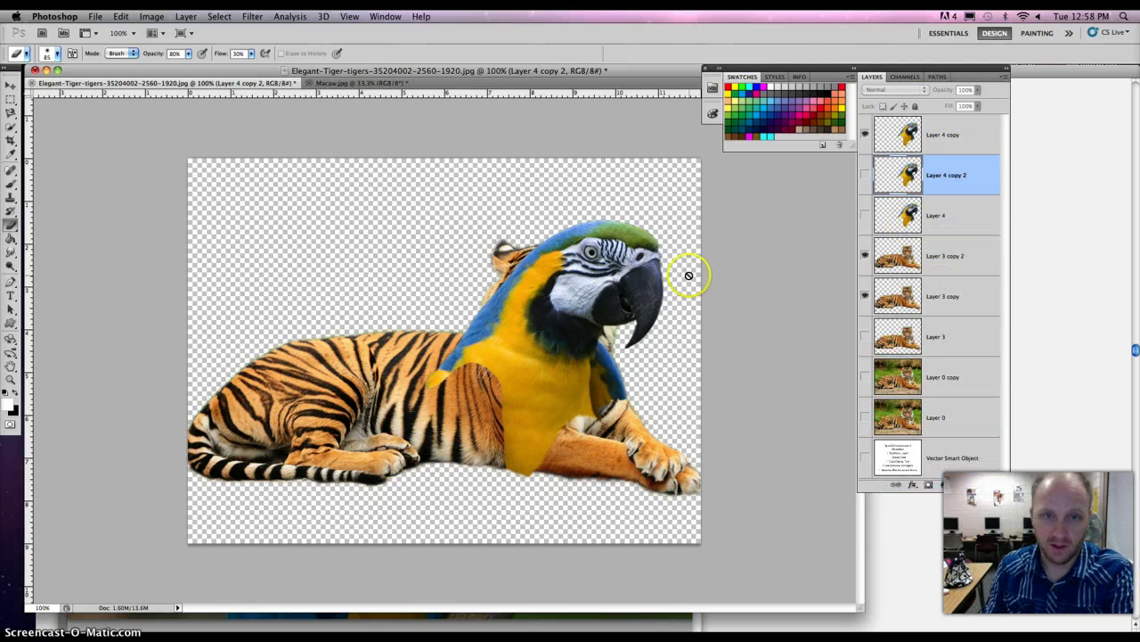
Erase the lower edges of the macaw on Layer 4 copy to blend its neck and chest into the tiger's body
left_click(952, 136)
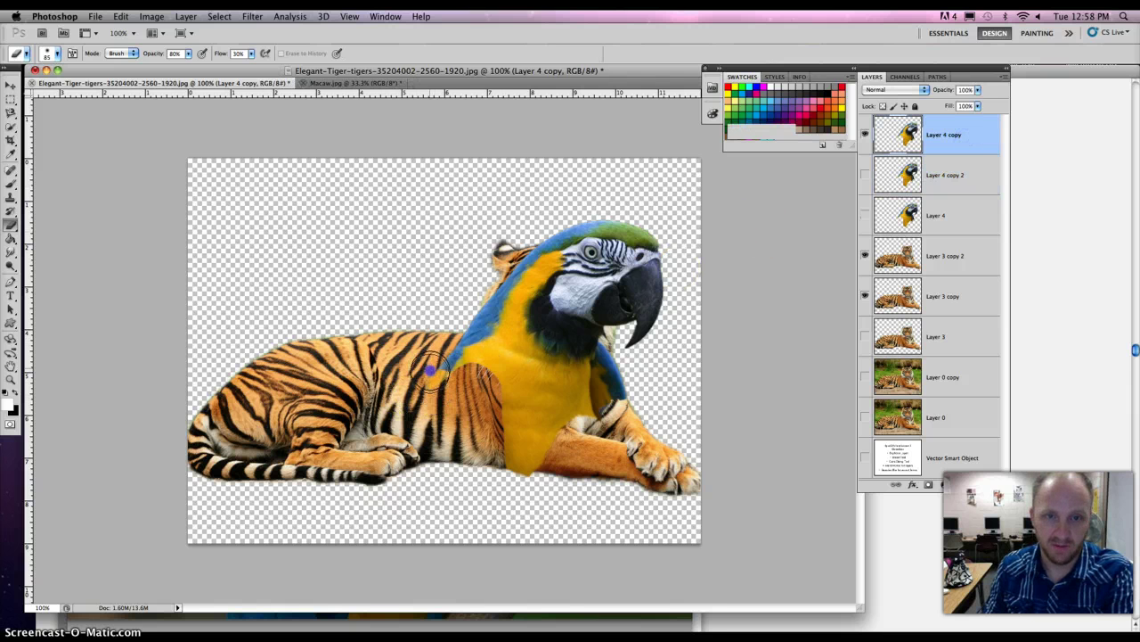
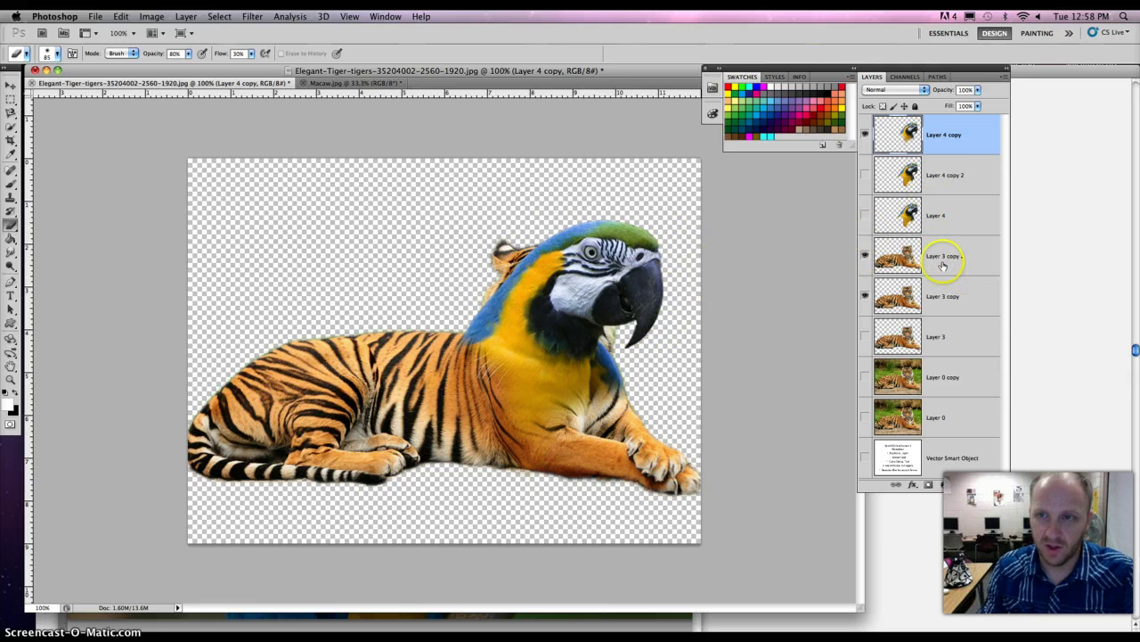
Load the macaw outline of Layer 4 copy as a selection, with Layer 3 copy 2 active and Layer 3 copy hidden
left_click(930, 256)
left_click(864, 296)
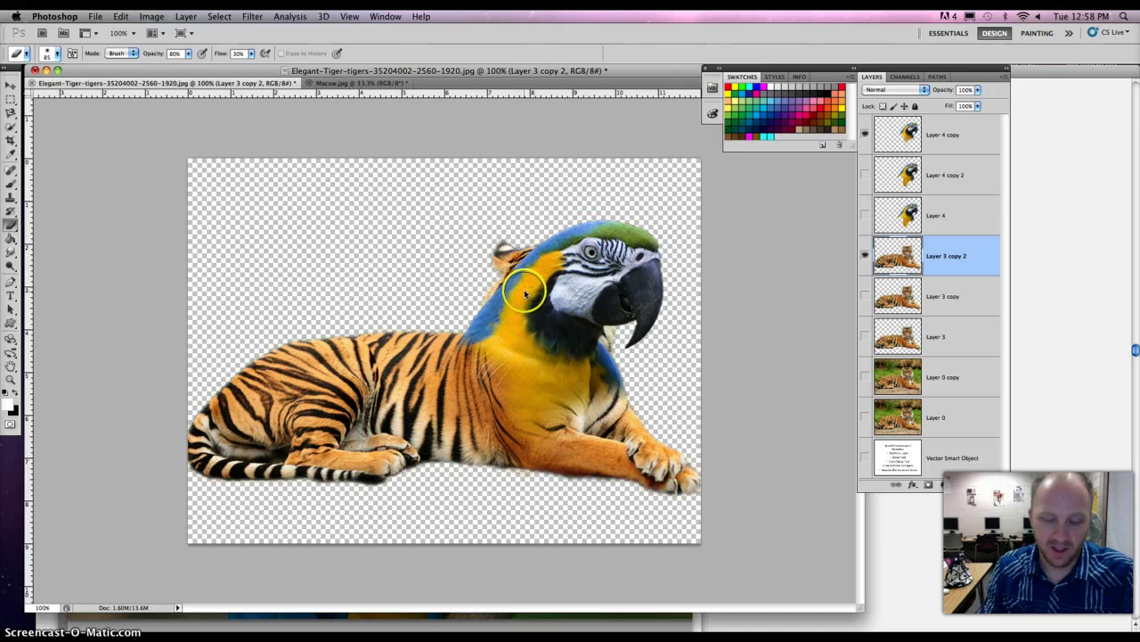
left_click(900, 132, "super")
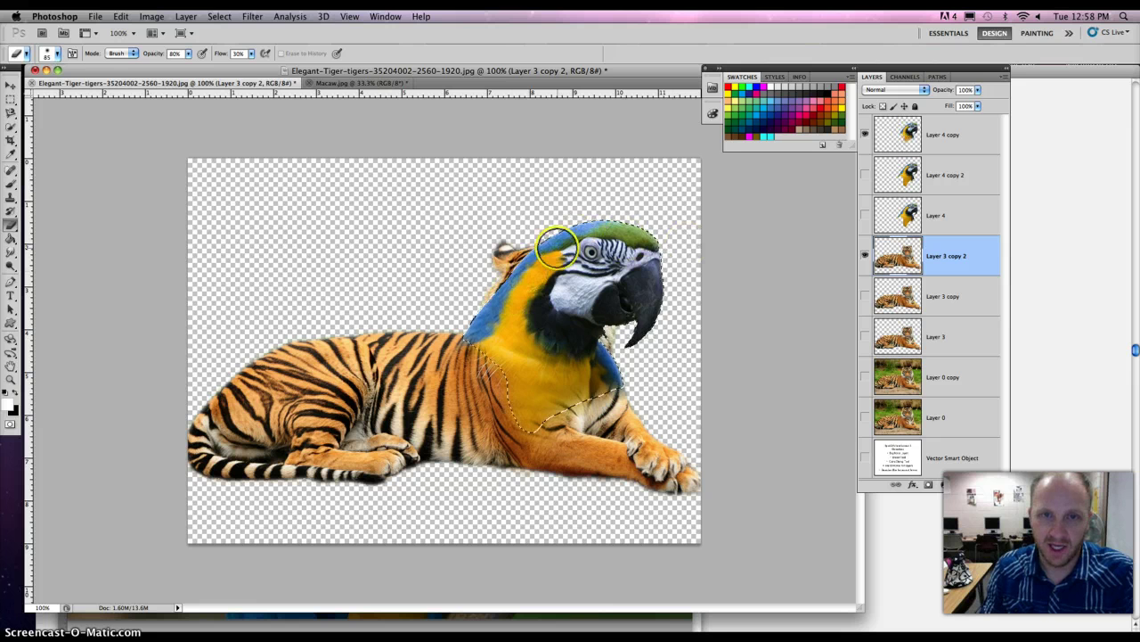
Invert the macaw selection, erase the tiger's ear and face fur sticking out around the macaw on Layer 3 copy 2, and deselect
left_click(219, 16)
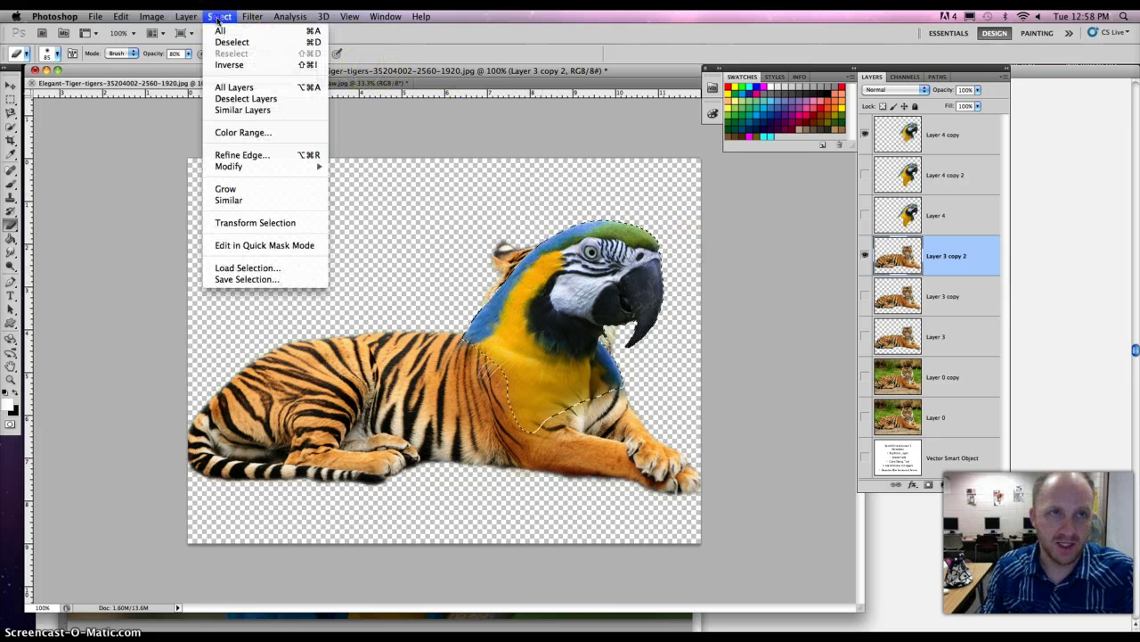
left_click(230, 65)
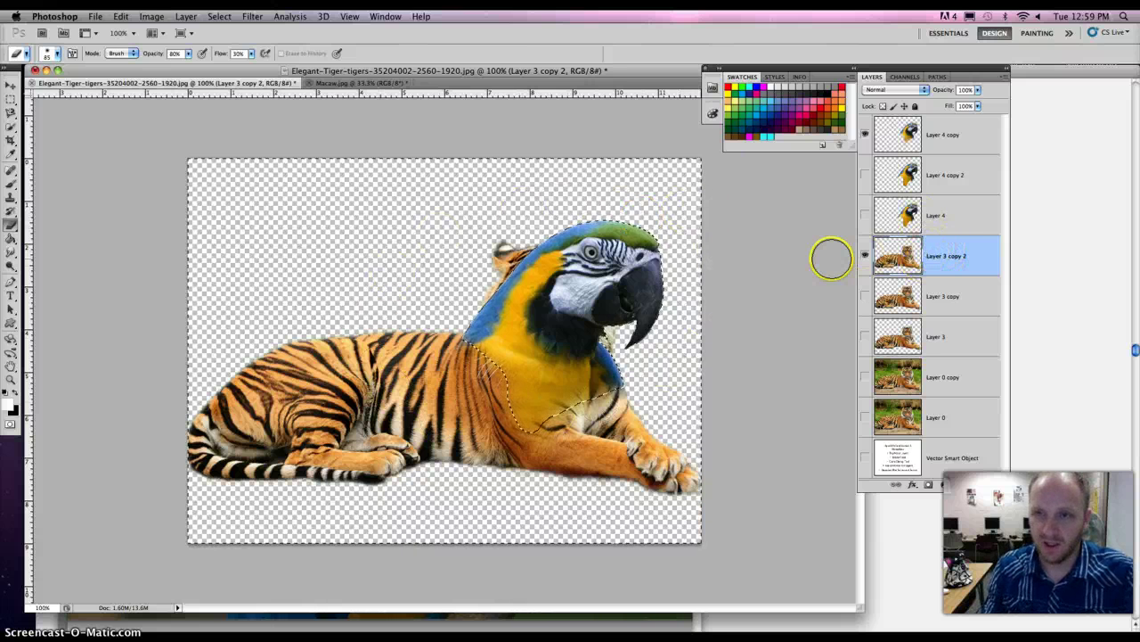
left_click_drag(434, 252, 504, 252)
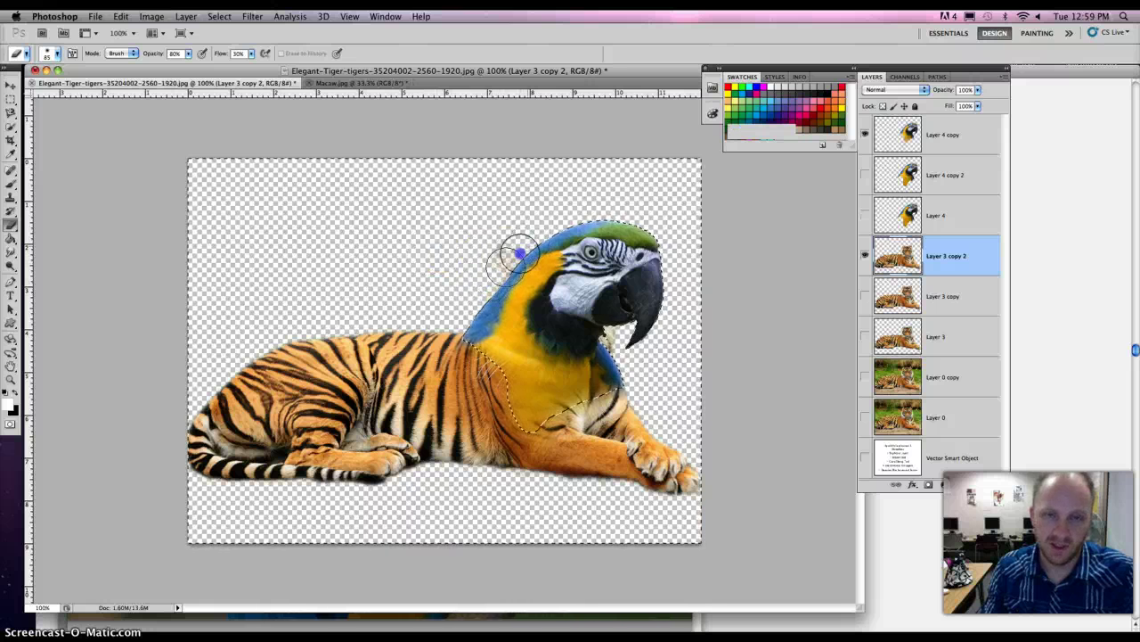
left_click_drag(484, 309, 550, 272)
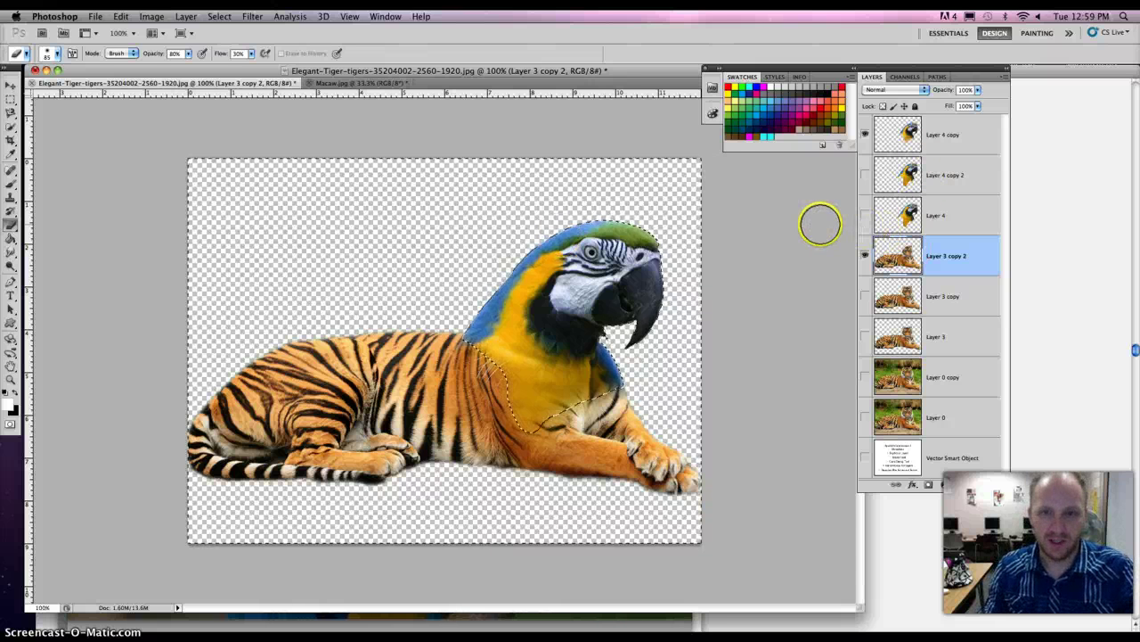
key("super+d")
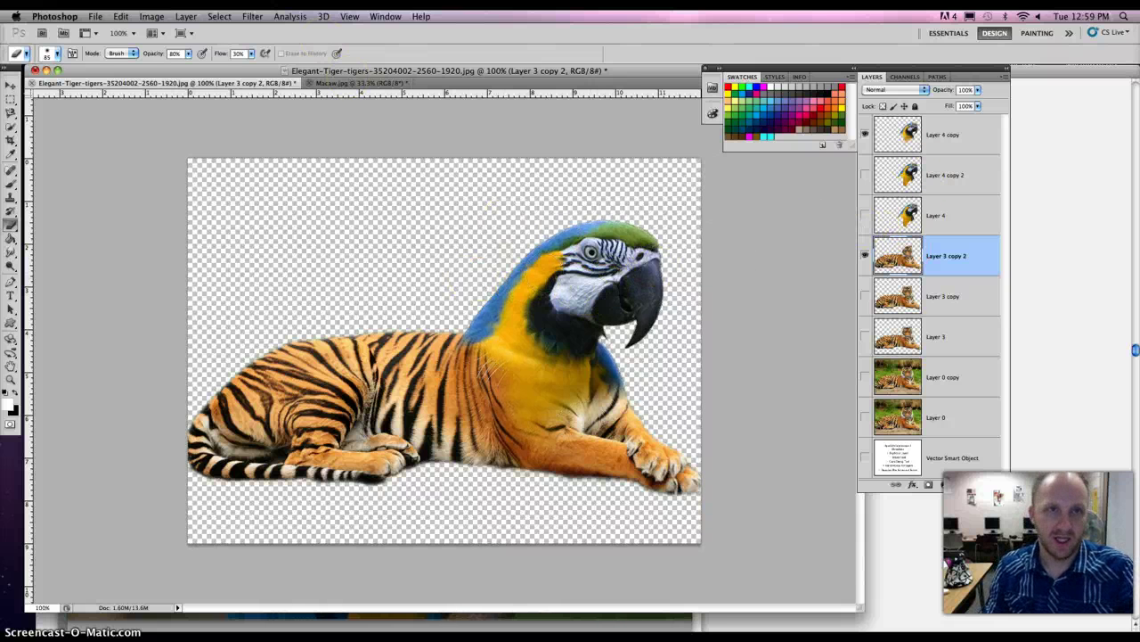
left_click(218, 17)
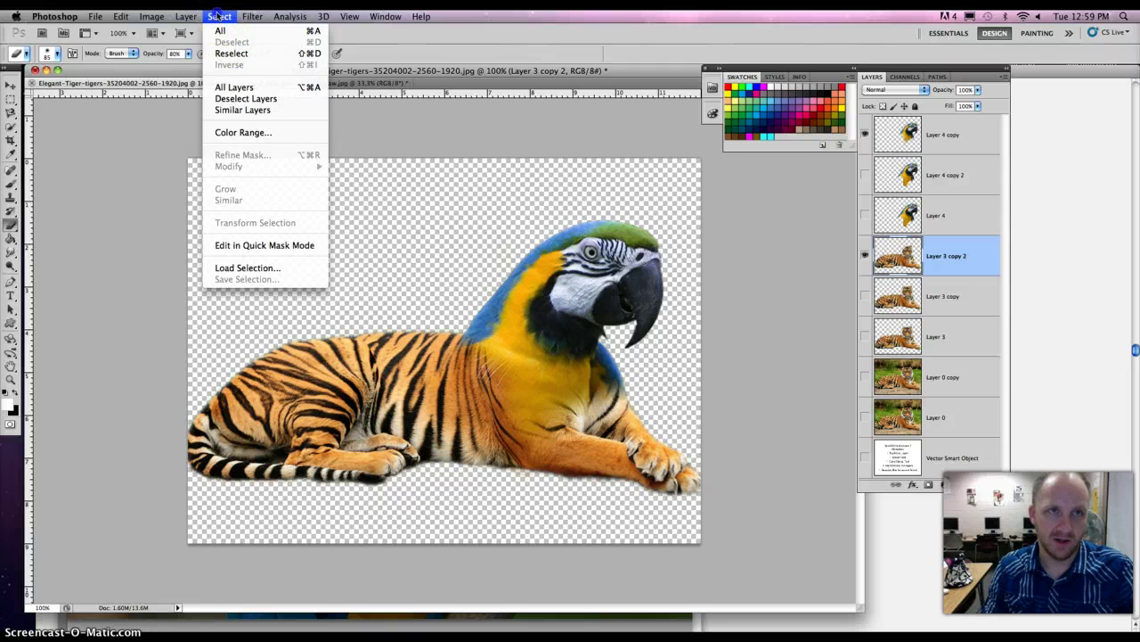
left_click(224, 18)
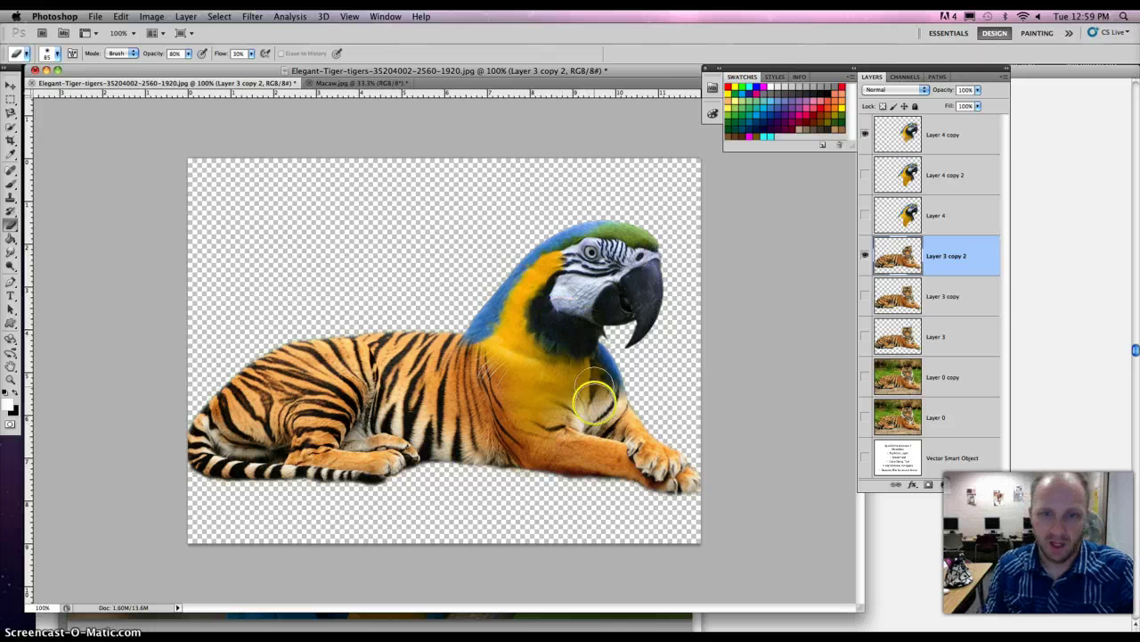
mouse_move(606, 350)
left_mouse_down()
mouse_move(636, 318)
mouse_move(591, 377)
mouse_move(588, 359)
left_mouse_up()
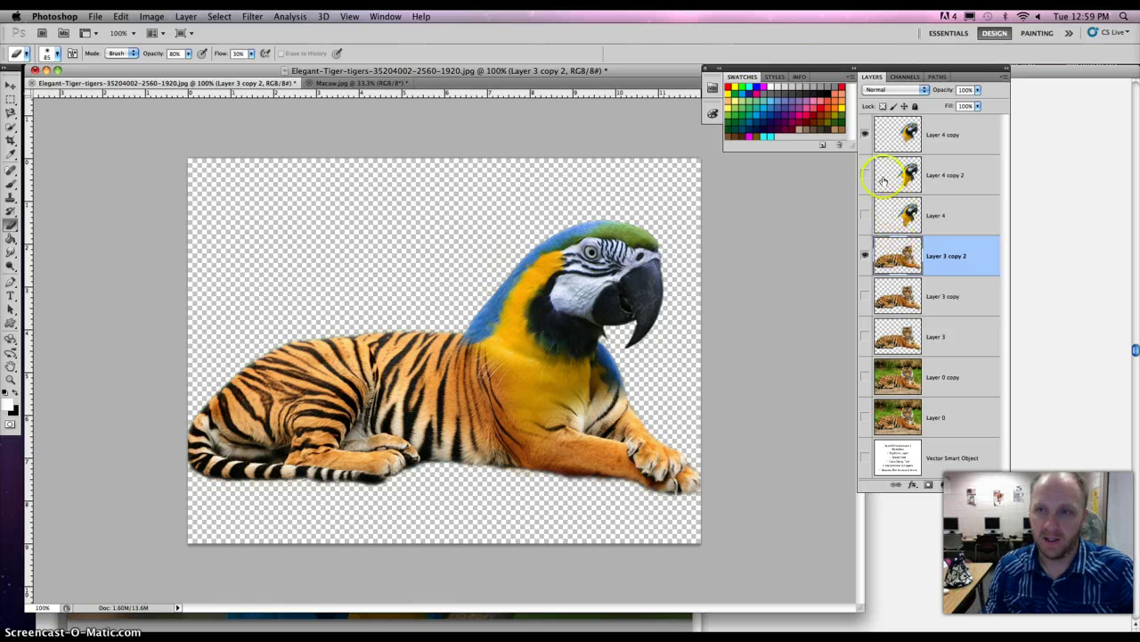
Clone yellow chest feathers over the pale striped fur at the tiger's chest on Layer 4 copy, using a soft 50 px Clone Stamp
left_click(931, 134)
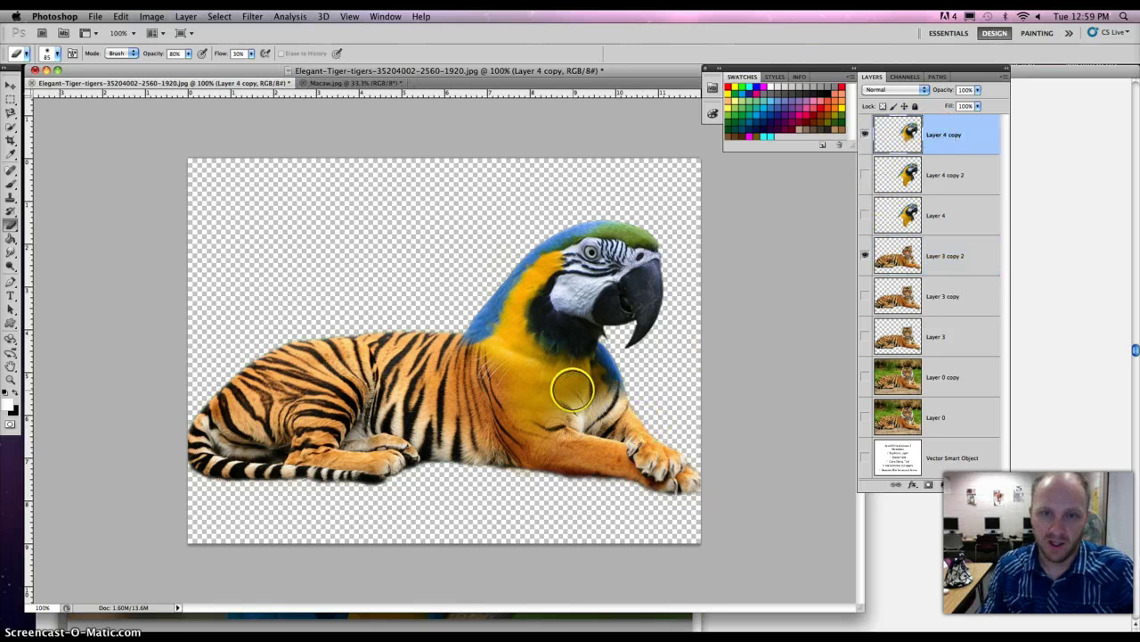
left_click(11, 199)
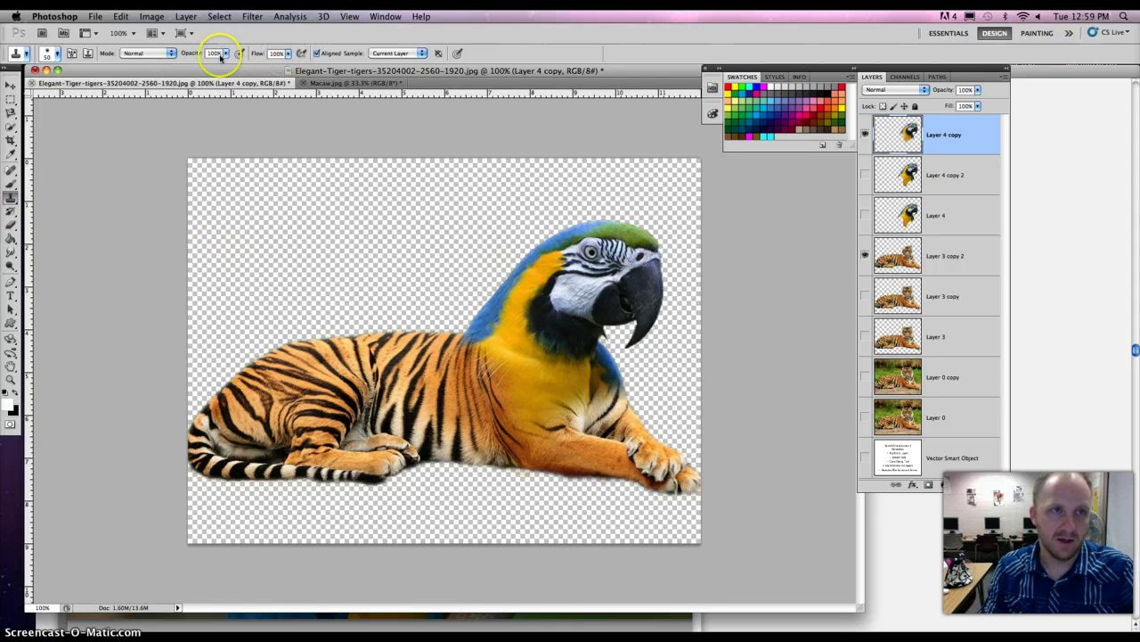
left_click(57, 54)
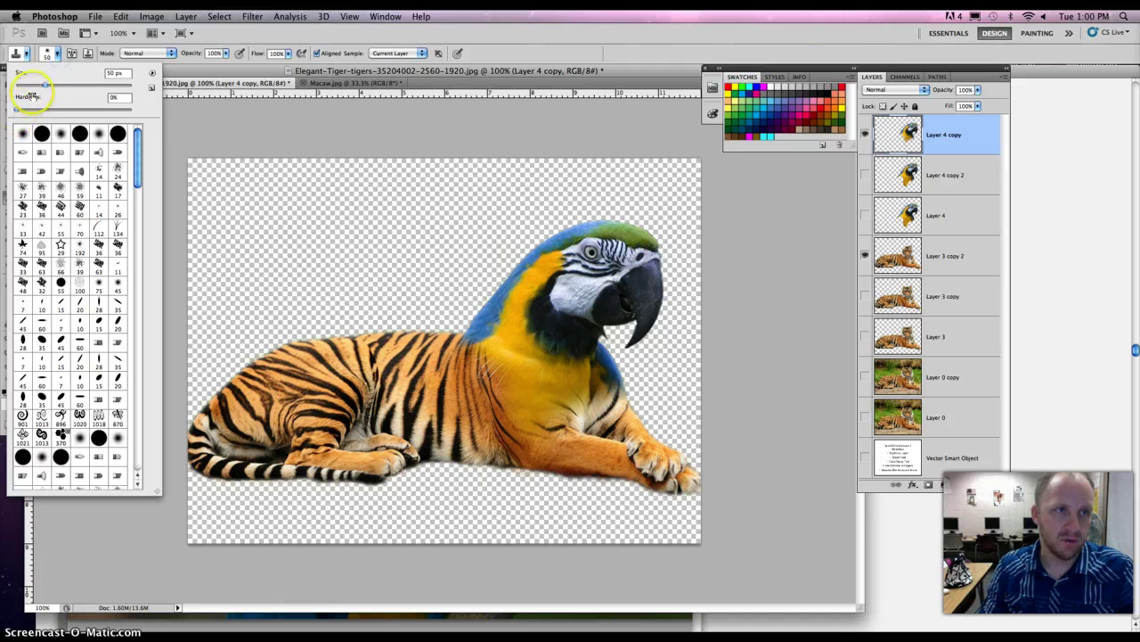
left_click(57, 54)
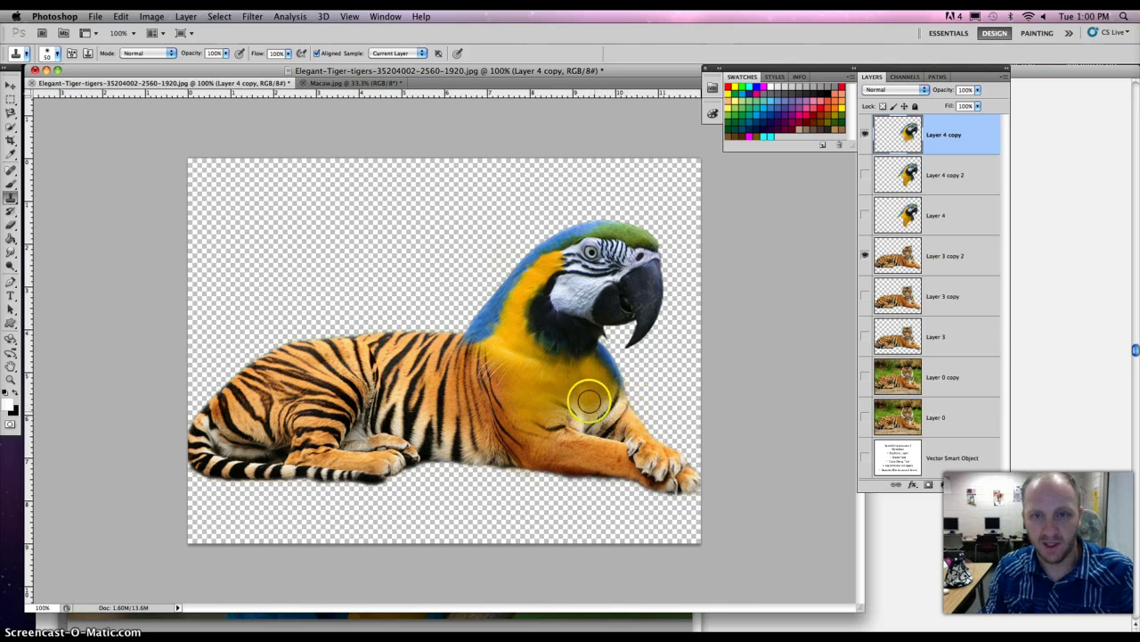
left_click_drag(525, 367, 548, 379)
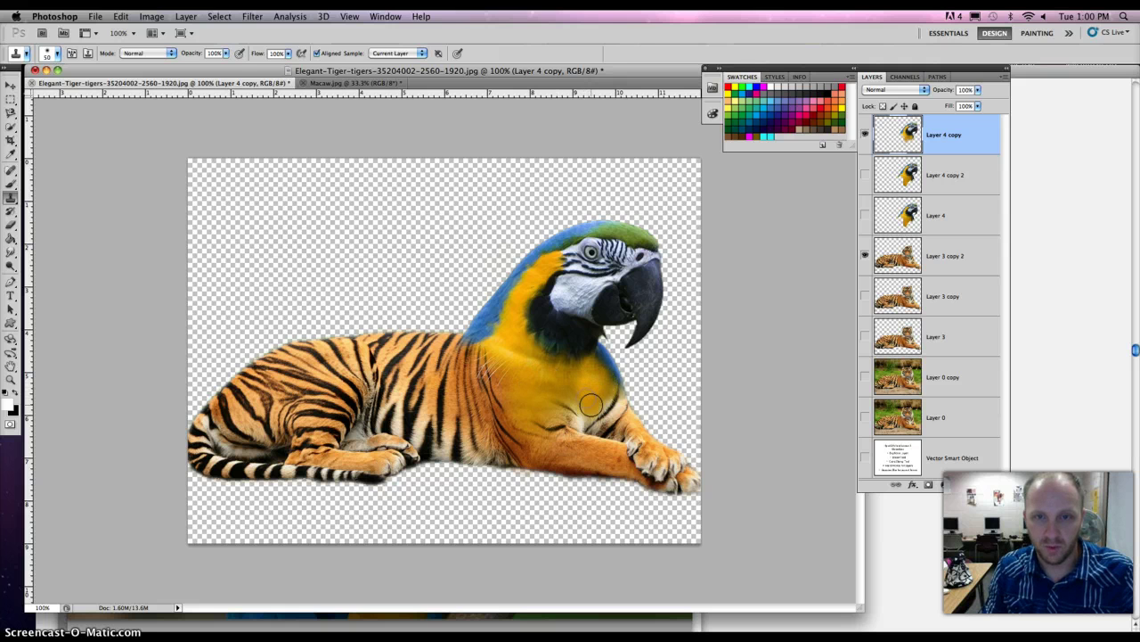
mouse_move(641, 416)
left_mouse_down()
mouse_move(593, 382)
mouse_move(613, 416)
mouse_move(645, 415)
left_mouse_up()
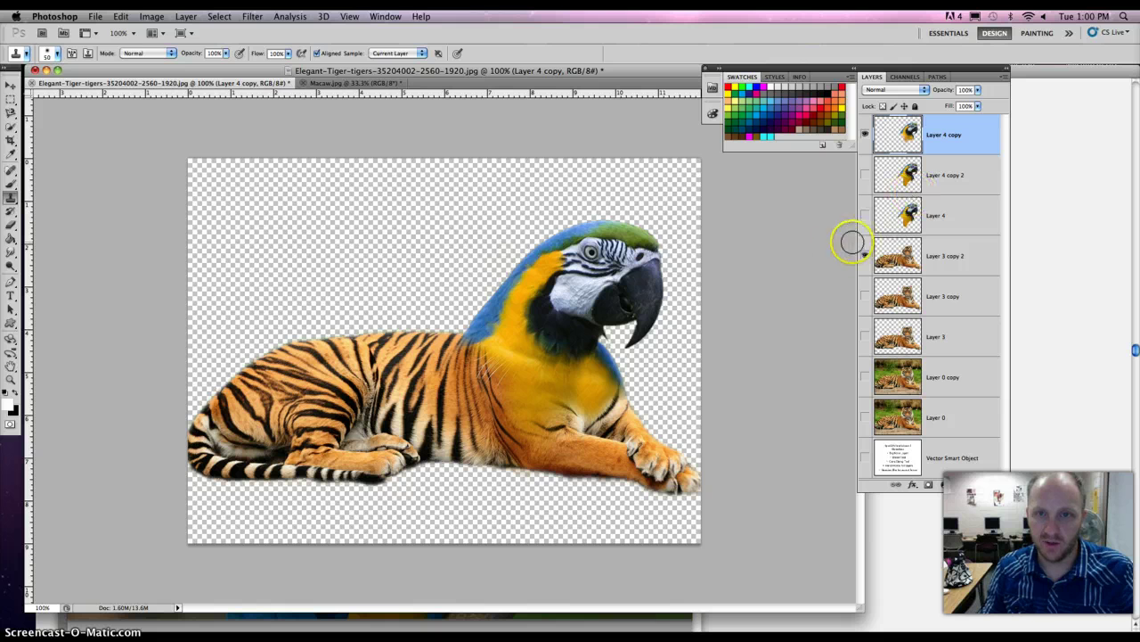
mouse_move(595, 423)
left_mouse_down()
mouse_move(624, 416)
mouse_move(607, 369)
mouse_move(588, 365)
mouse_move(604, 376)
mouse_move(606, 408)
left_mouse_up()
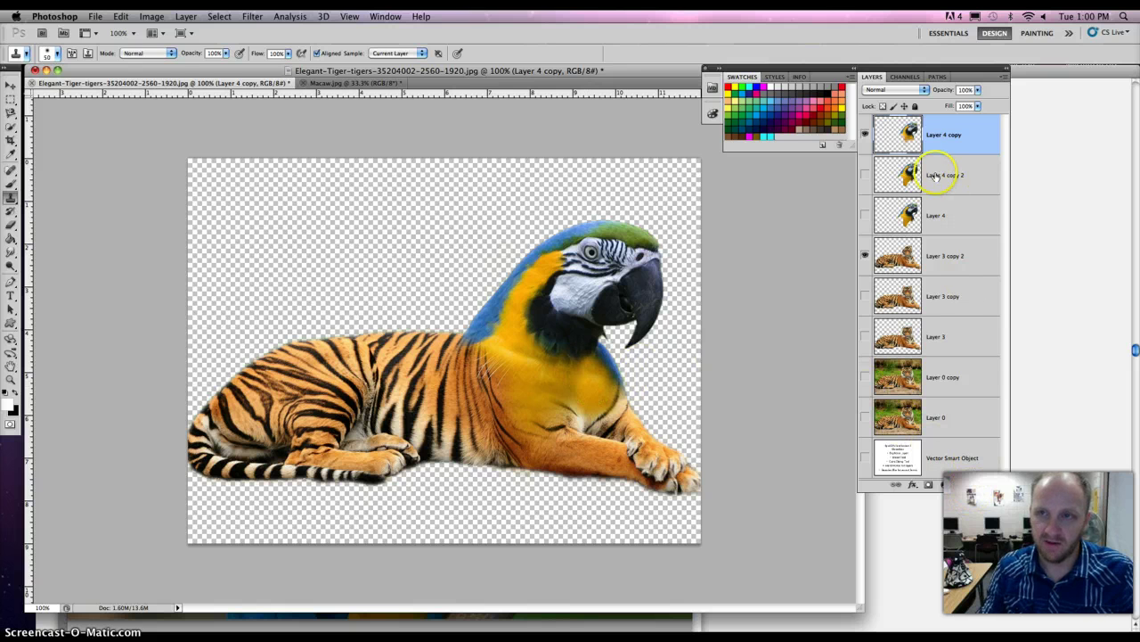
left_click(976, 486)
left_click_drag(942, 128, 992, 484)
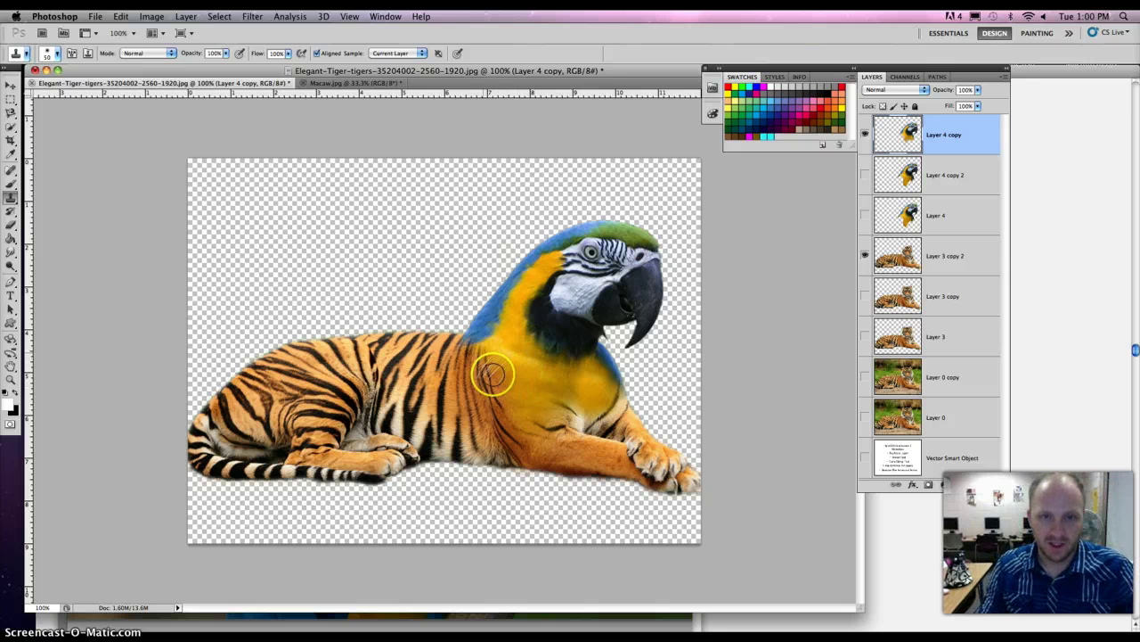
With Layer 4 copy temporarily hidden, clone plain orange fur over the tiger's whiskers and shoulder stripes below the cheek on Layer 3 copy 2
left_click(940, 256)
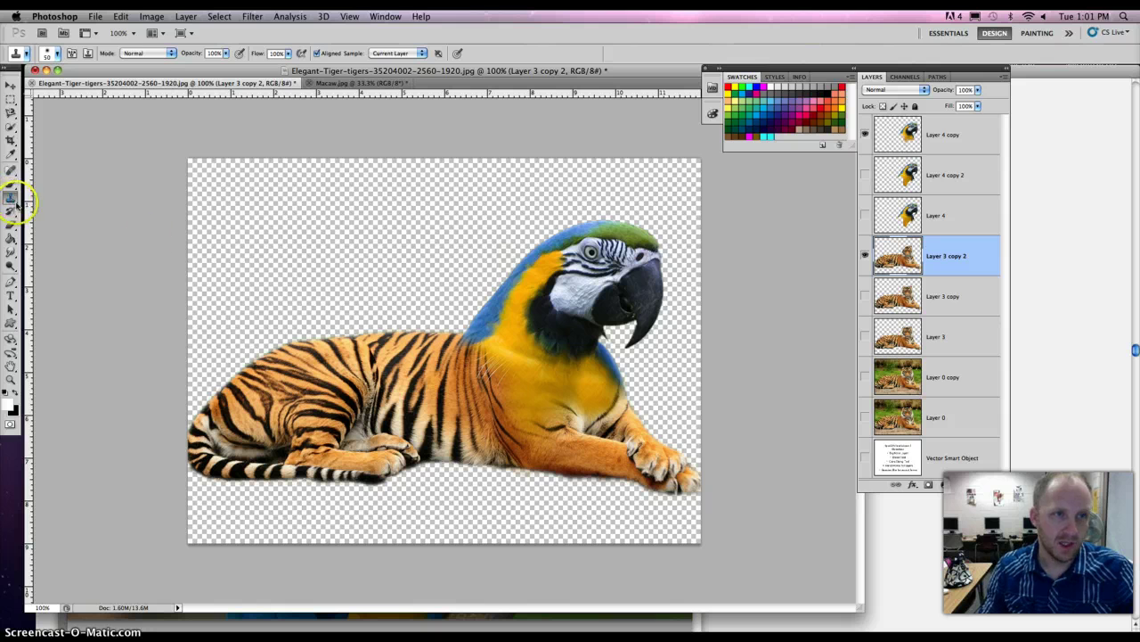
left_click(864, 133)
mouse_move(482, 379)
left_mouse_down()
mouse_move(525, 407)
mouse_move(515, 403)
left_mouse_up()
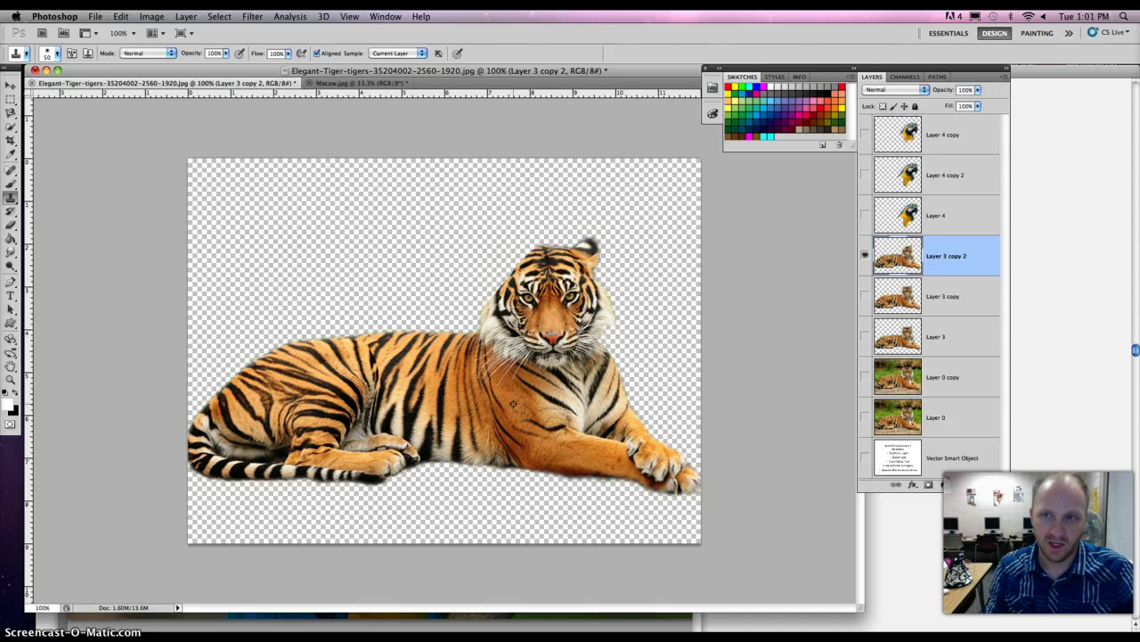
left_click_drag(501, 385, 499, 377)
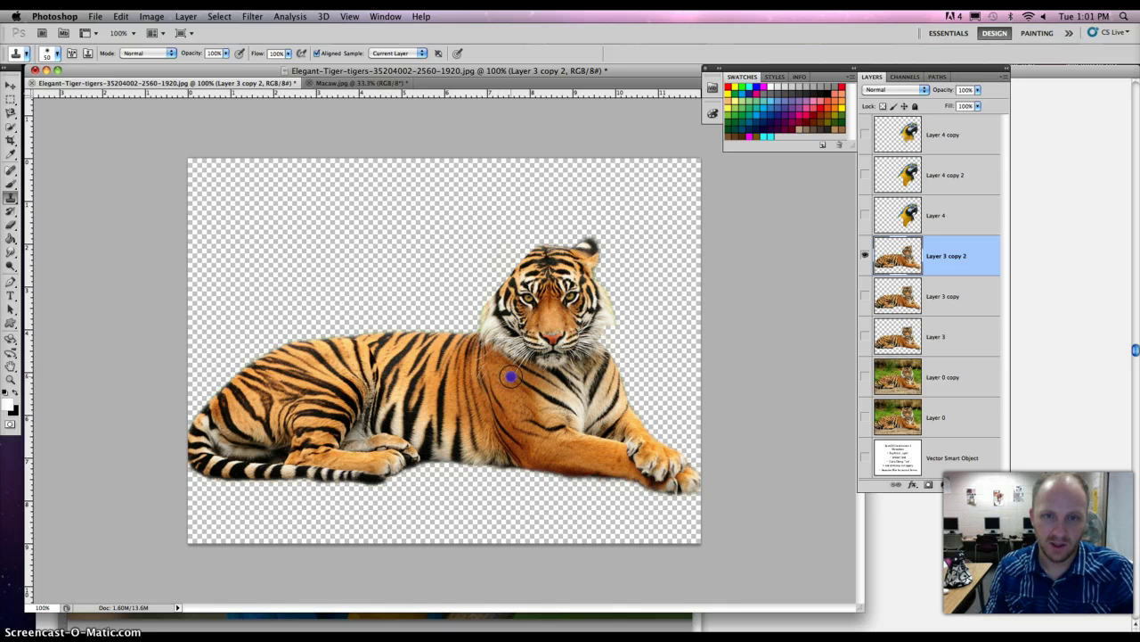
mouse_move(505, 378)
left_mouse_down()
mouse_move(514, 408)
mouse_move(498, 417)
left_mouse_up()
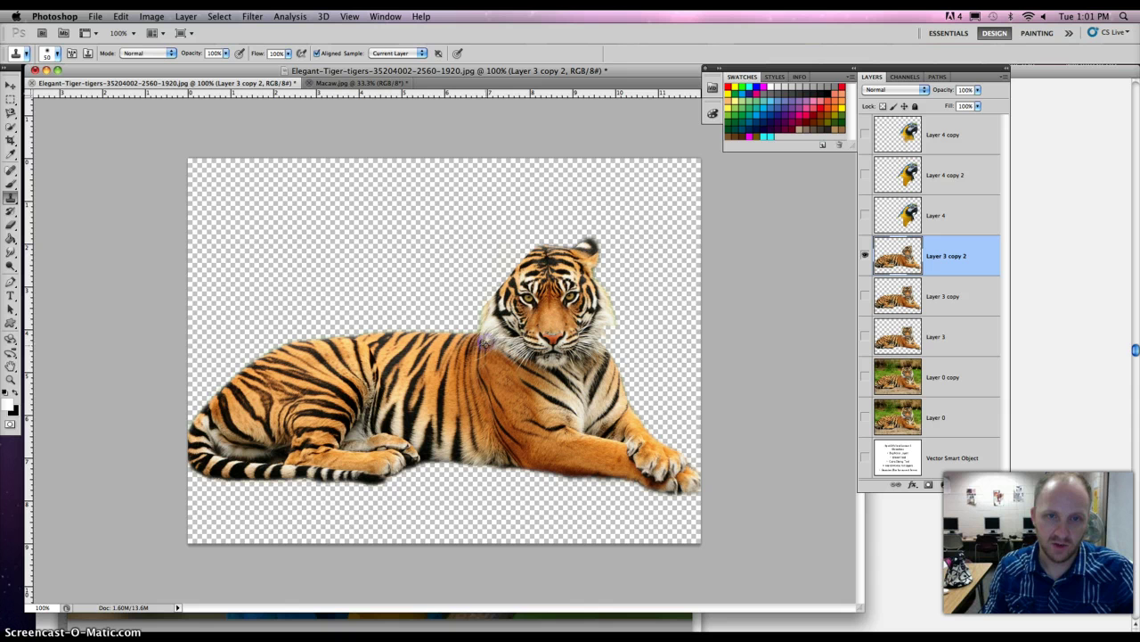
left_click(482, 354)
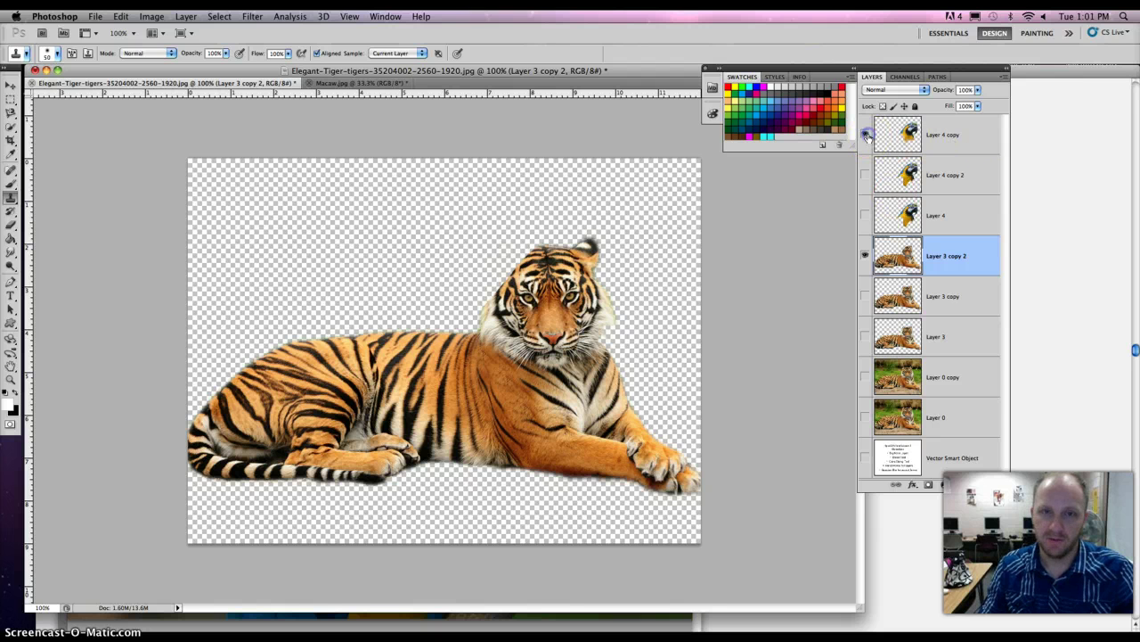
left_click(865, 135)
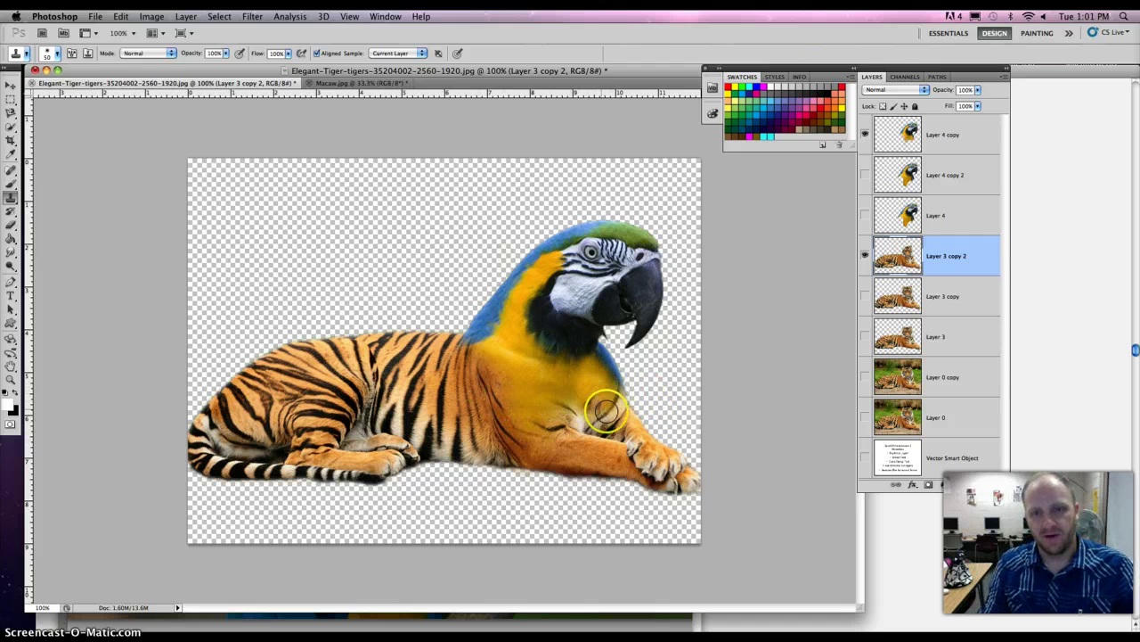
Show only the Vector Smart Object layer to review the lesson objectives, and restore the visibility of Layer 3 copy 2 and Layer 4 copy
left_click(865, 255)
left_click(864, 133)
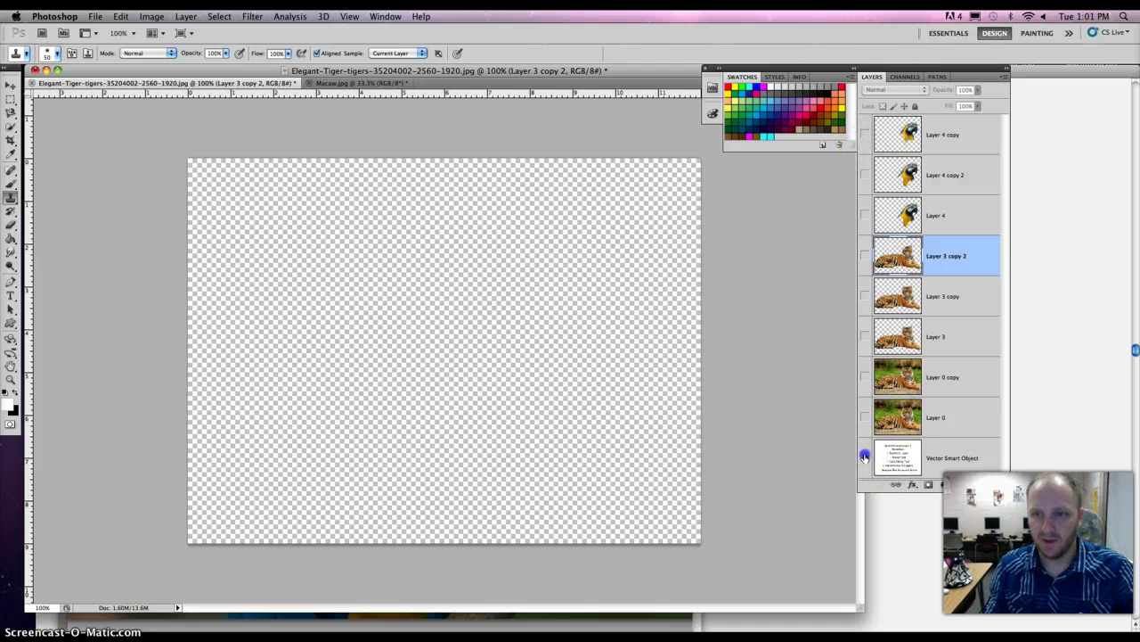
left_click(864, 457)
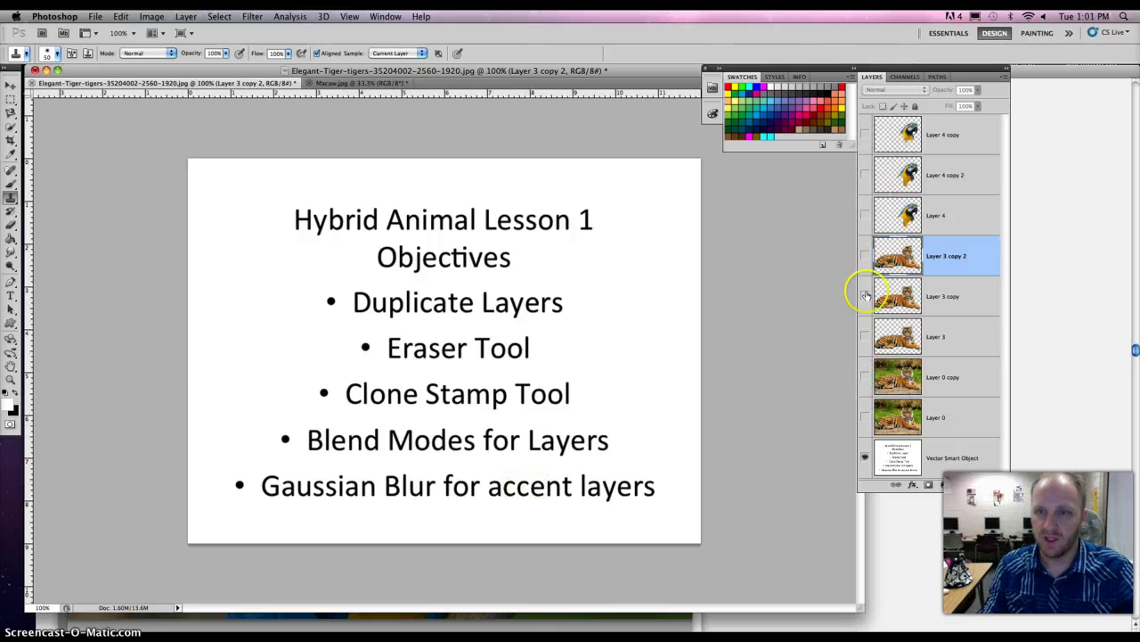
left_click(864, 457)
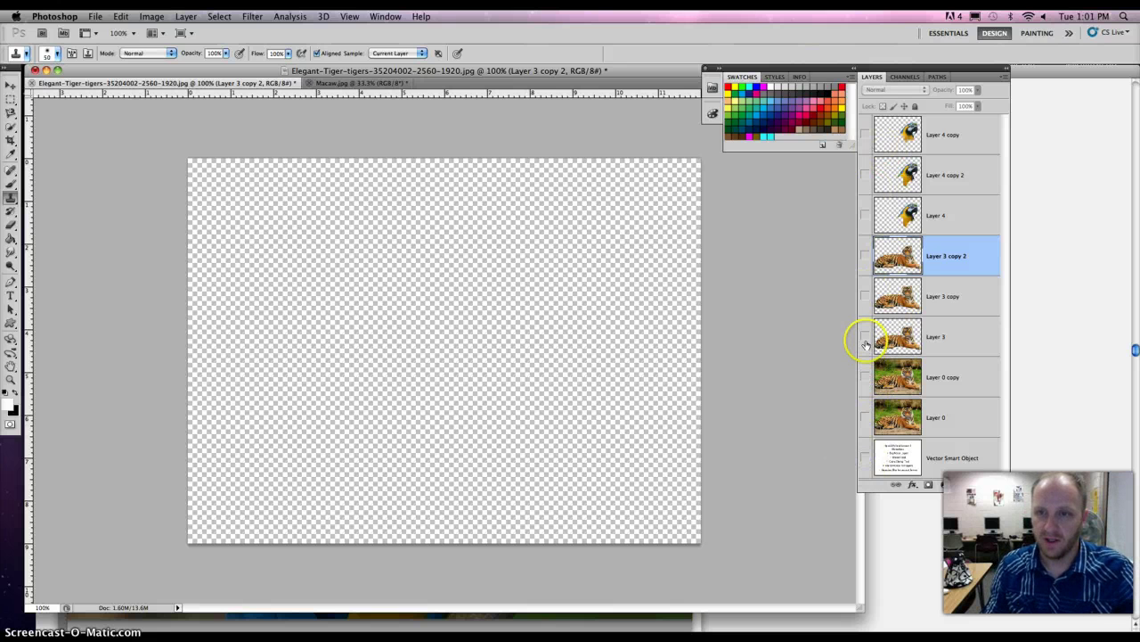
left_click(865, 256)
left_click(865, 134)
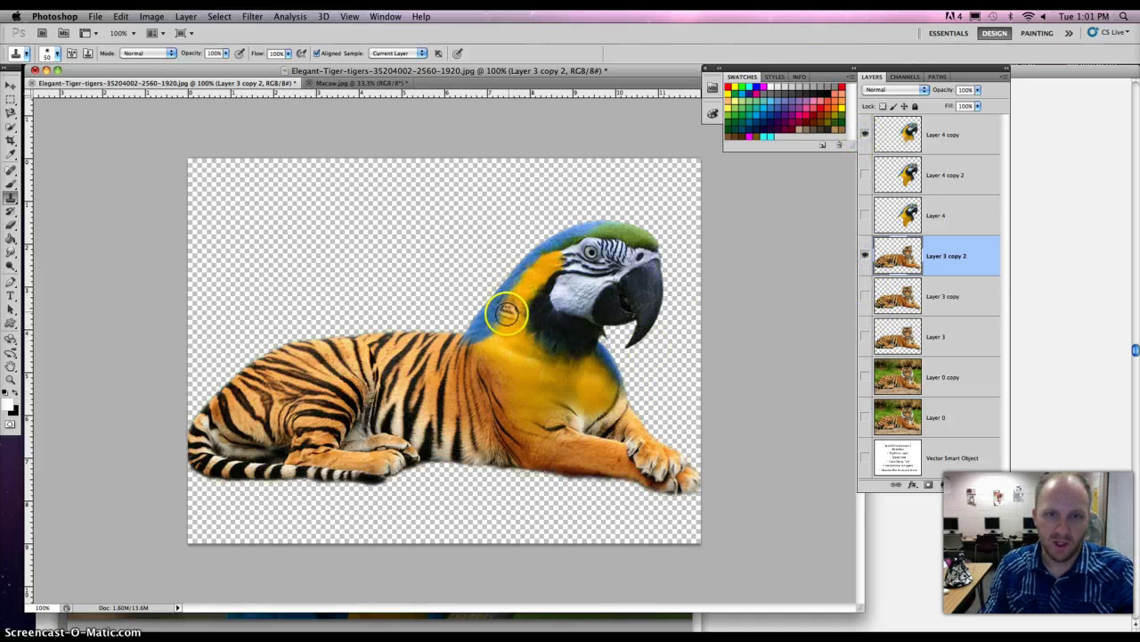
mouse_move(506, 312)
left_mouse_down()
mouse_move(462, 401)
mouse_move(407, 412)
mouse_move(376, 393)
left_mouse_up()
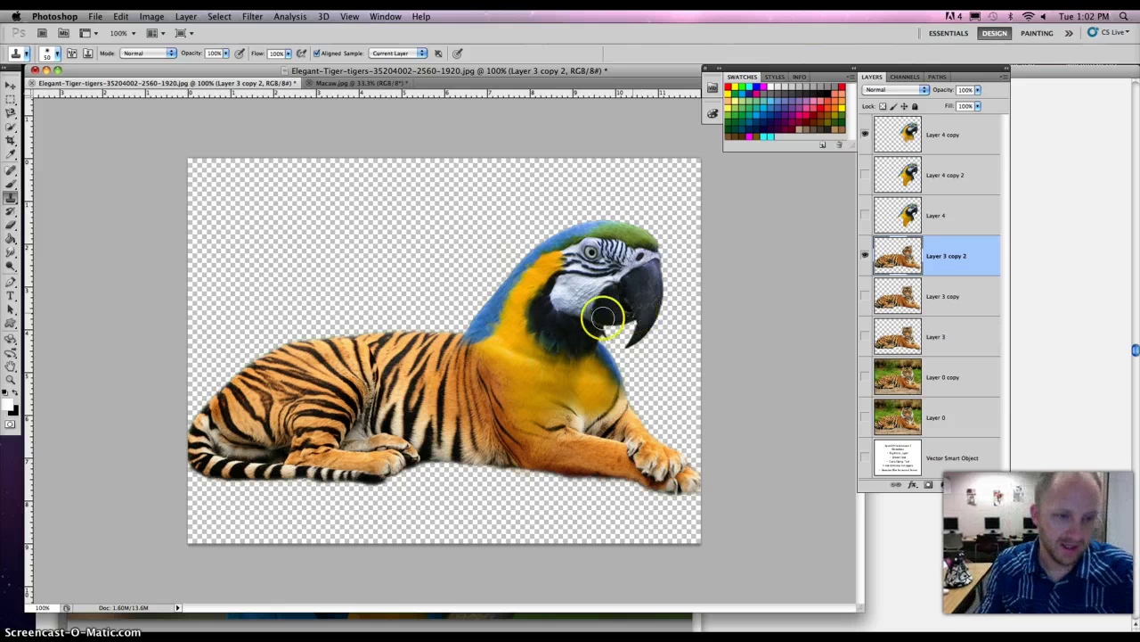
Add a blank layer at the top of the layer stack and lasso a narrow curved highlight area along the macaw's upper beak
left_click(974, 483)
left_click_drag(935, 262, 933, 139)
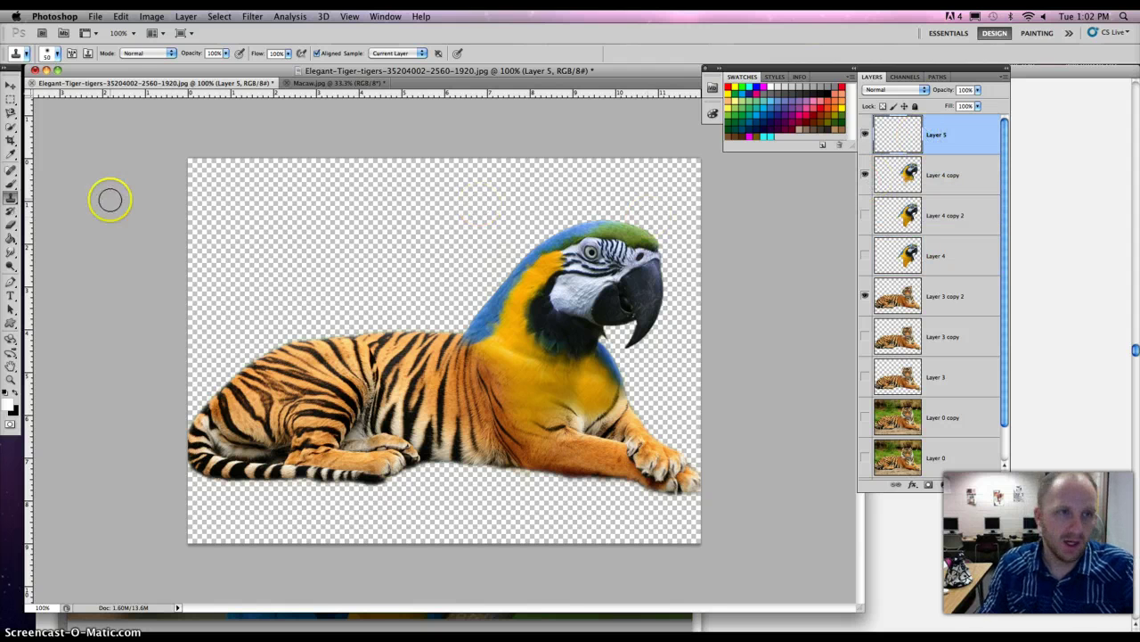
left_click_drag(10, 113, 36, 111)
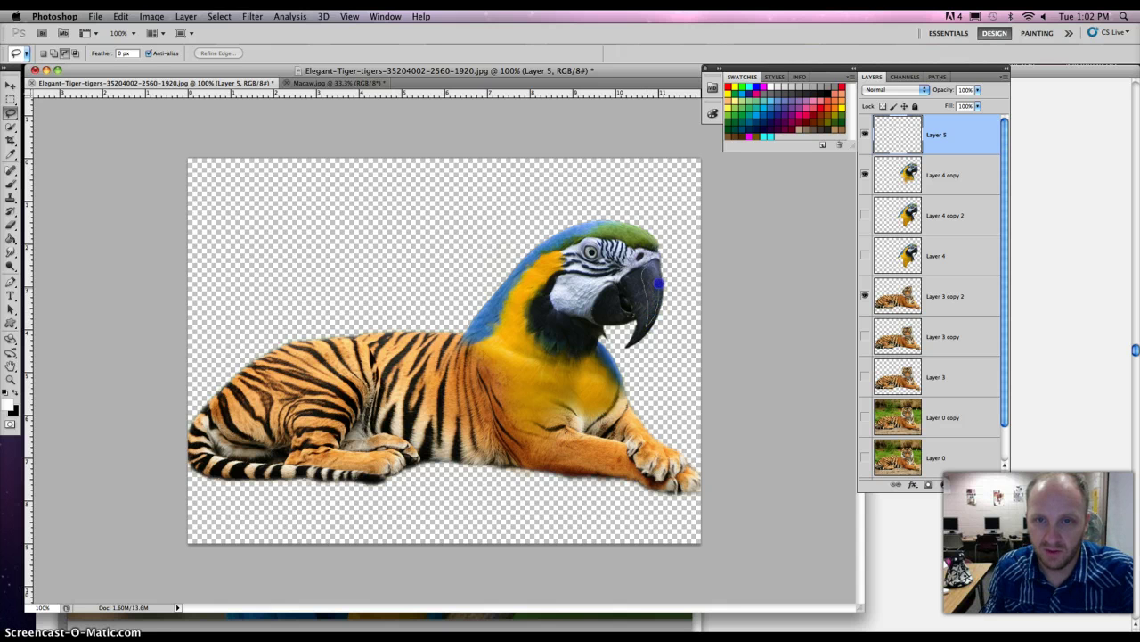
left_click_drag(649, 261, 652, 264)
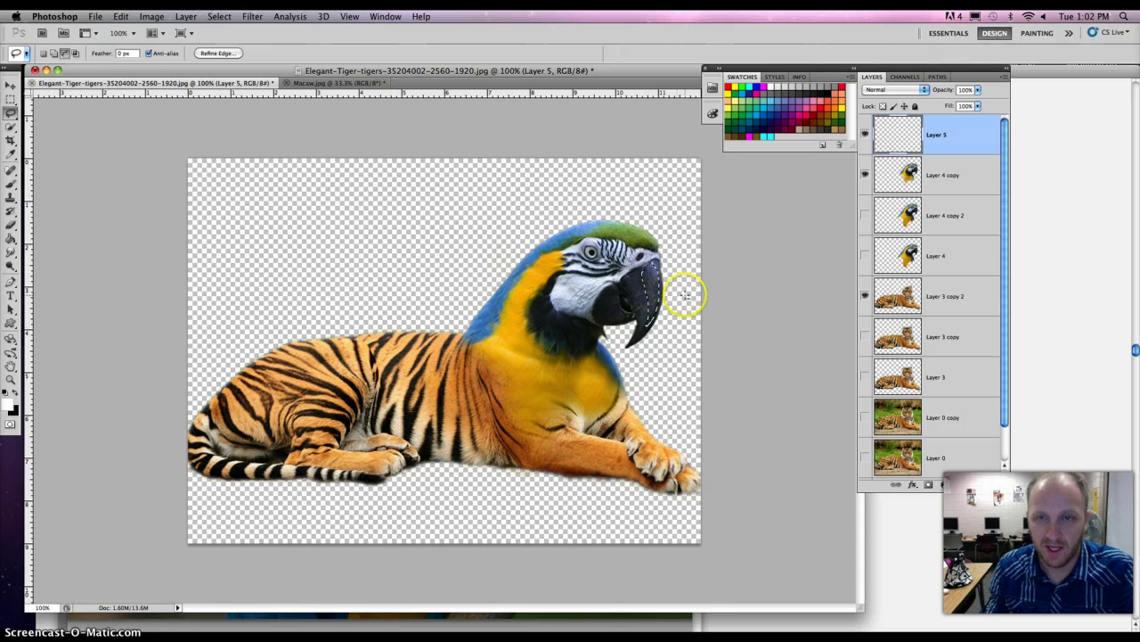
Fill the beak highlight selection with white in Normal mode at 100% opacity, and deselect it
left_click(120, 16)
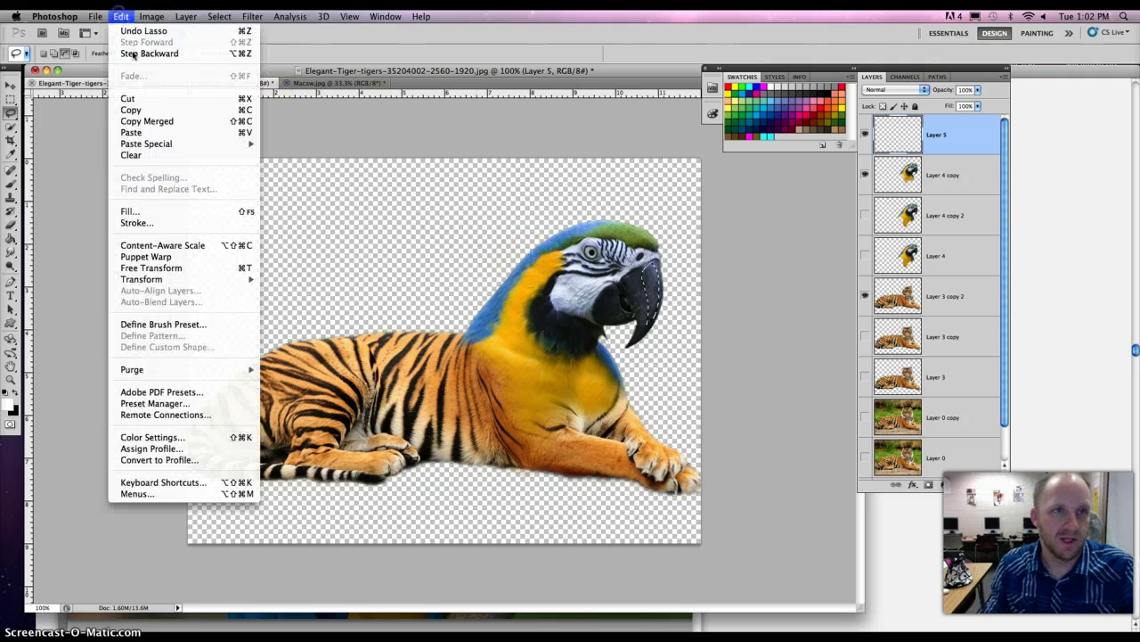
left_click(142, 212)
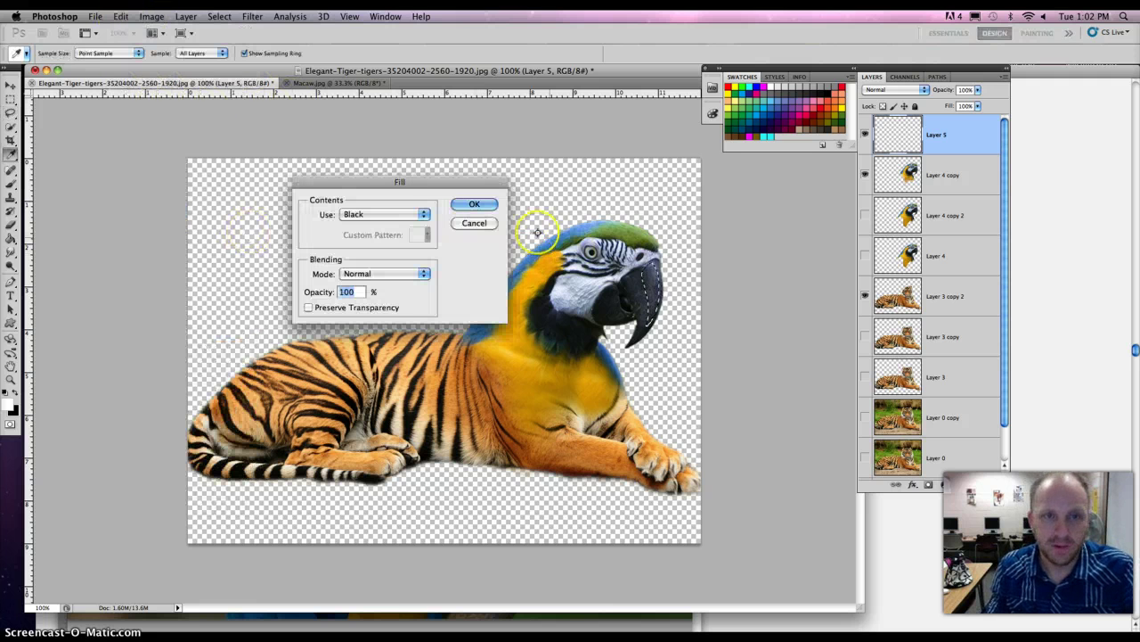
left_click(397, 216)
left_click(354, 235)
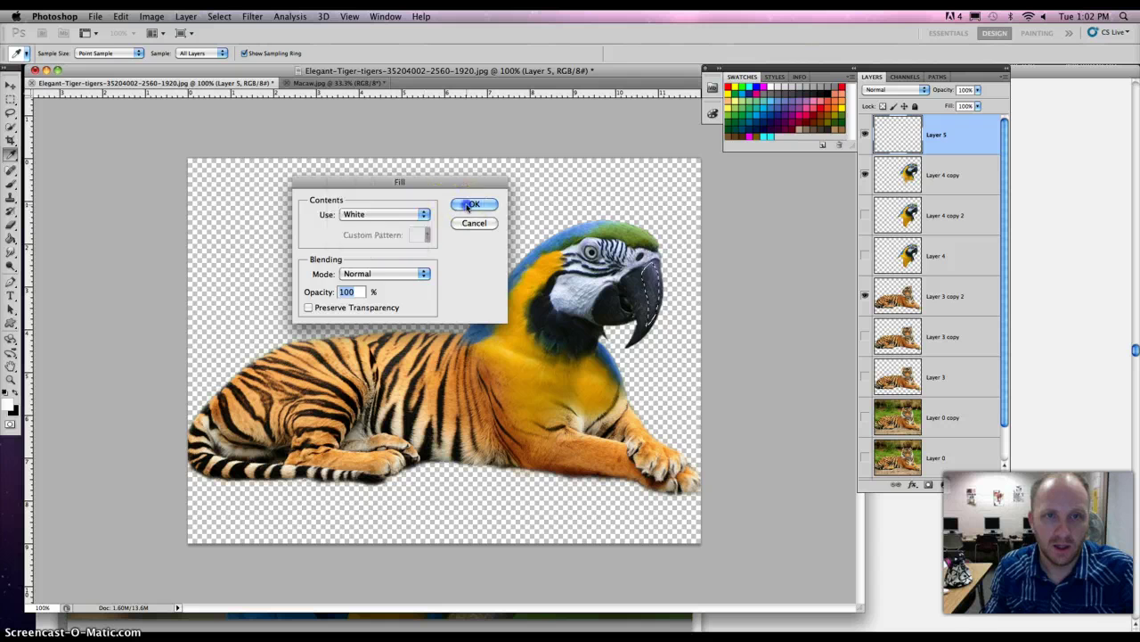
left_click(474, 204)
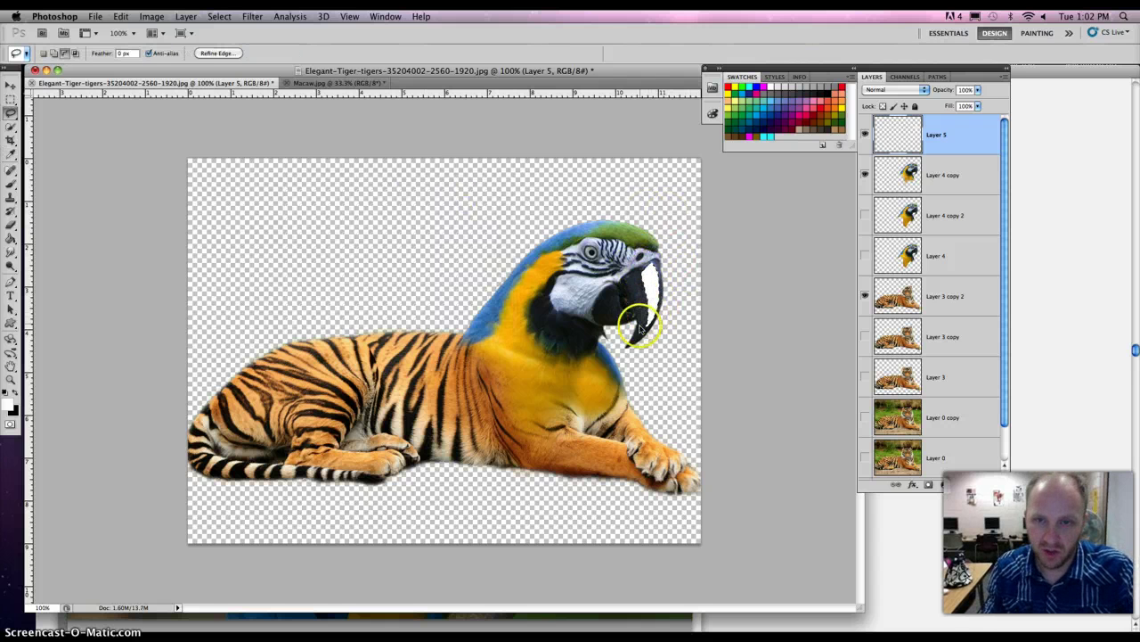
left_click(662, 288)
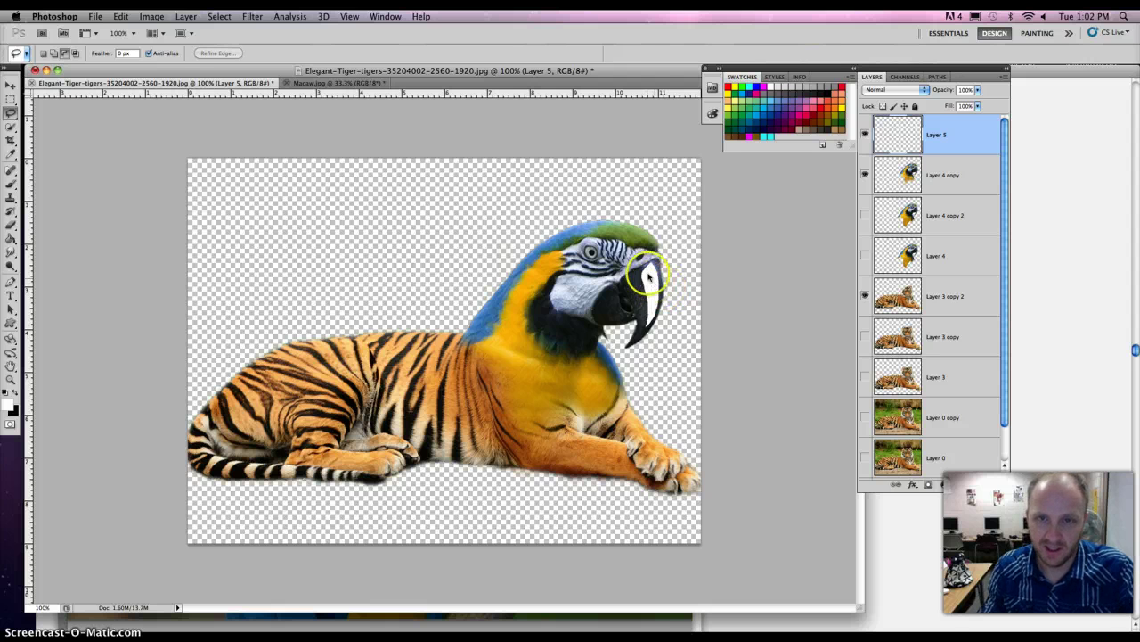
Soften the white beak highlight on Layer 5 with a Gaussian Blur of 4.7 pixels radius
left_click(254, 17)
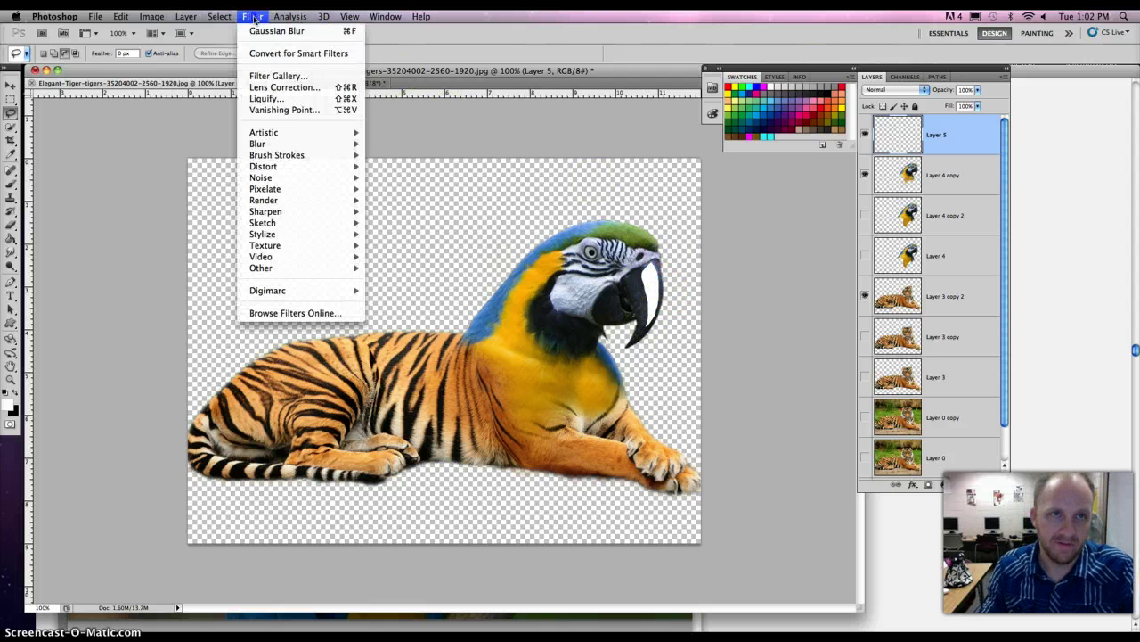
mouse_move(352, 143)
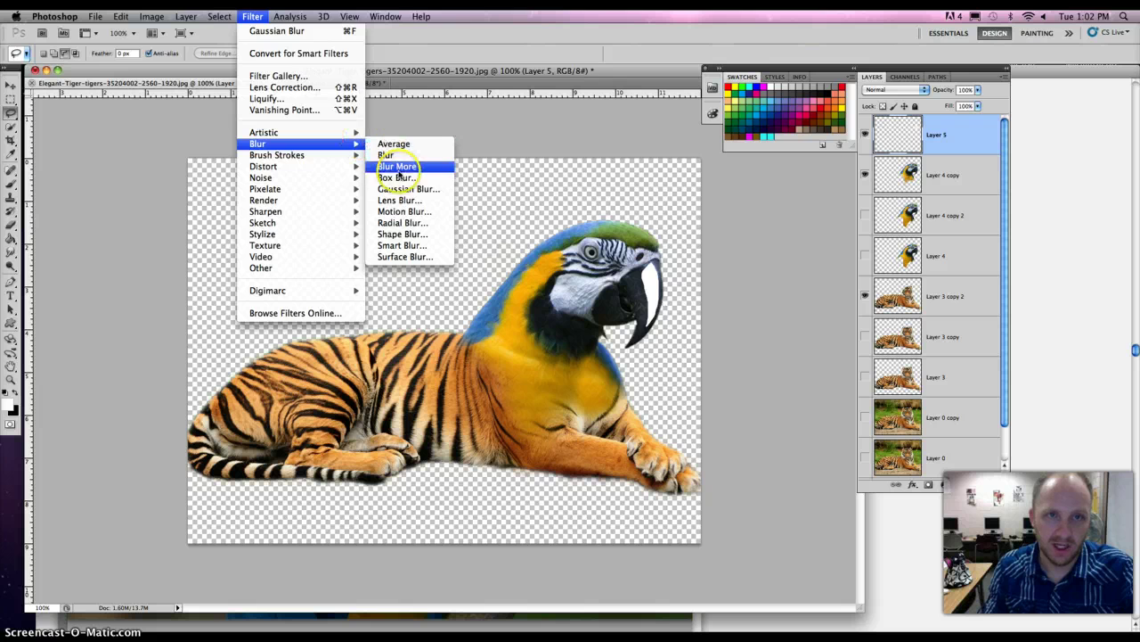
left_click(401, 189)
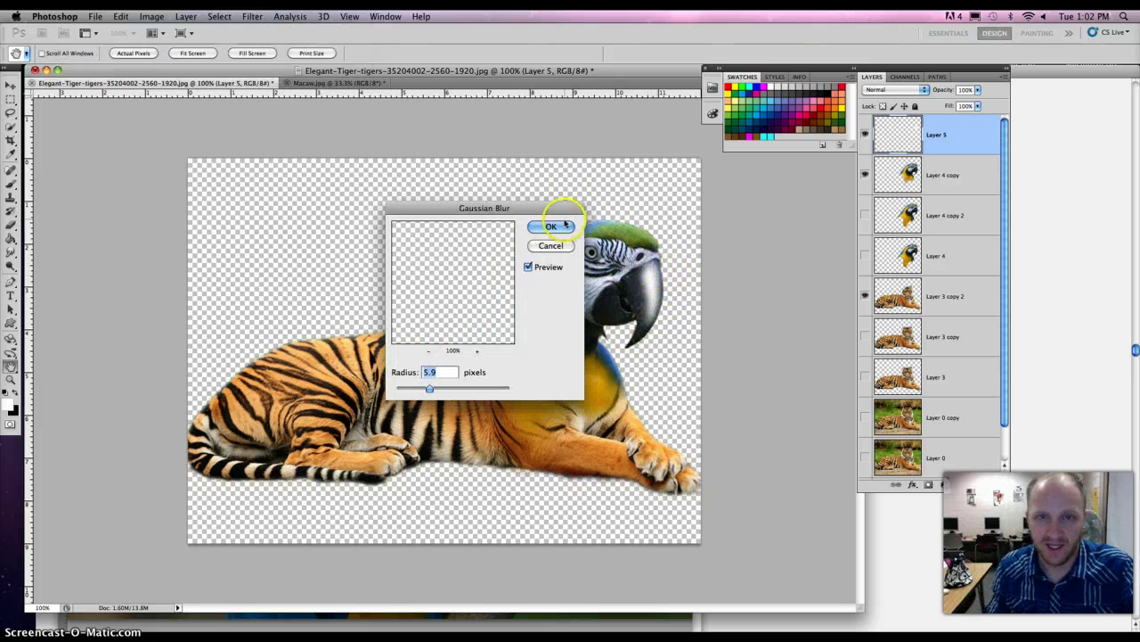
left_click_drag(430, 388, 424, 390)
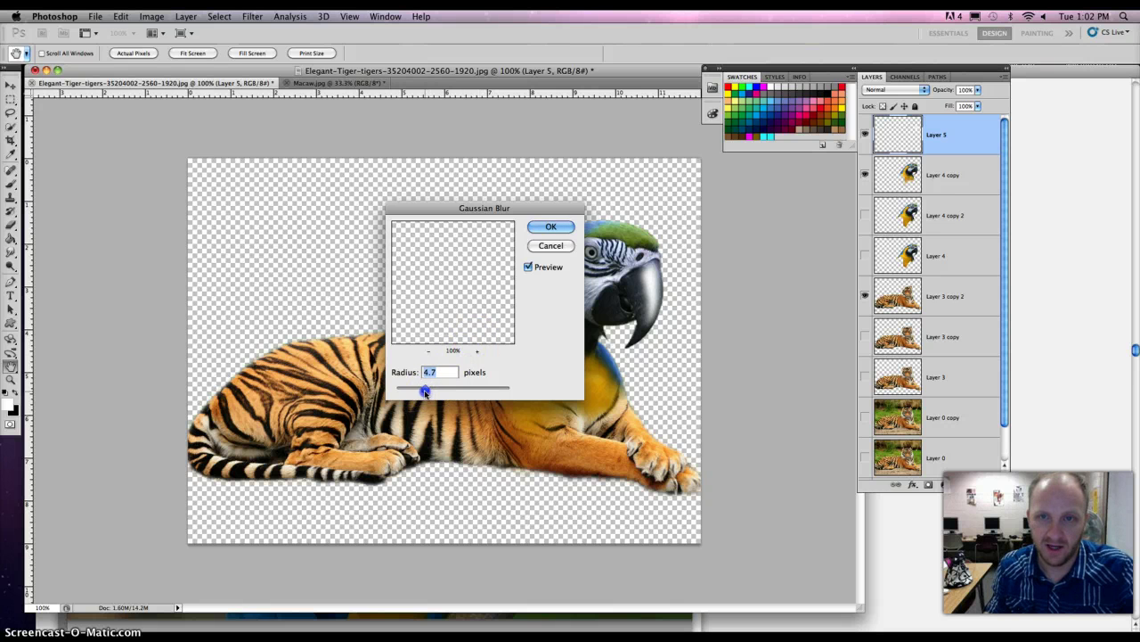
left_click(551, 226)
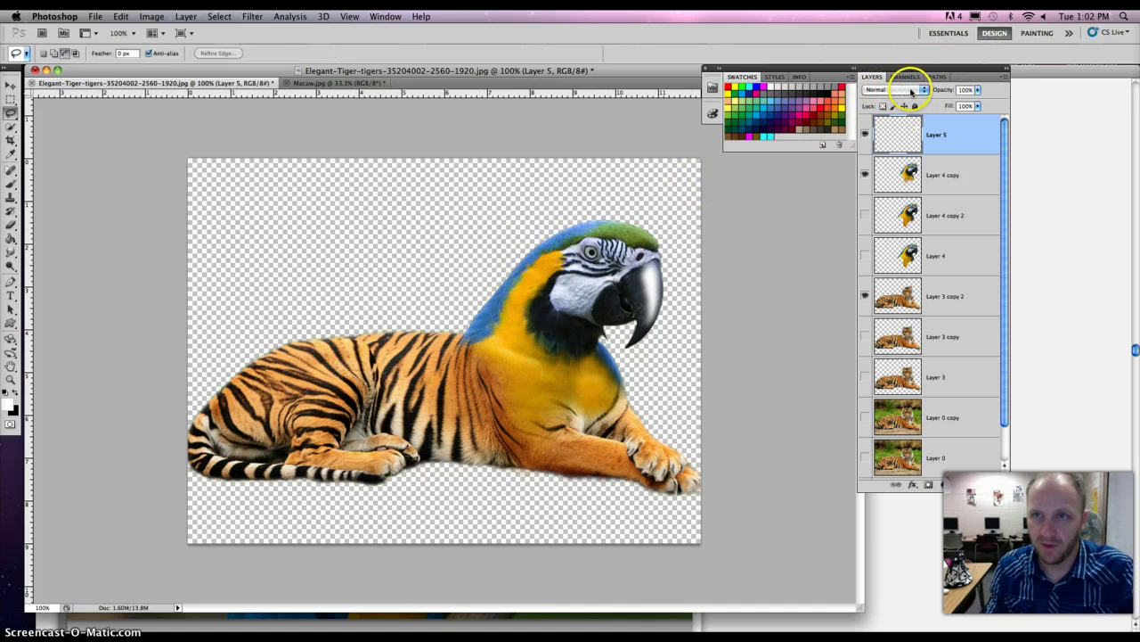
left_click(186, 16)
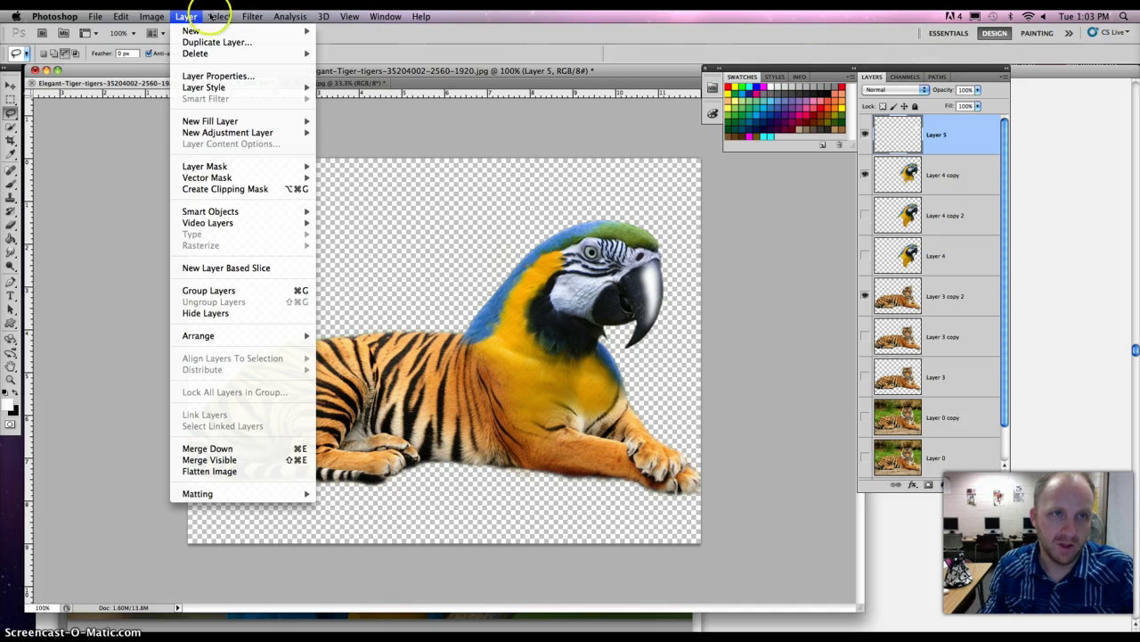
left_click(214, 16)
left_click(201, 16)
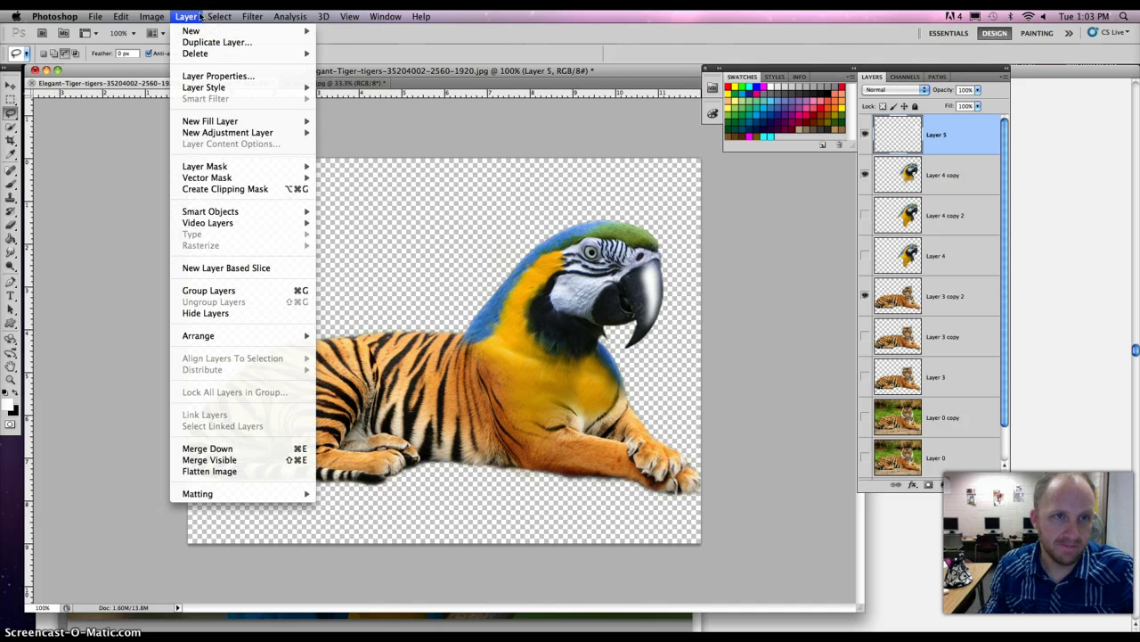
left_click(156, 17)
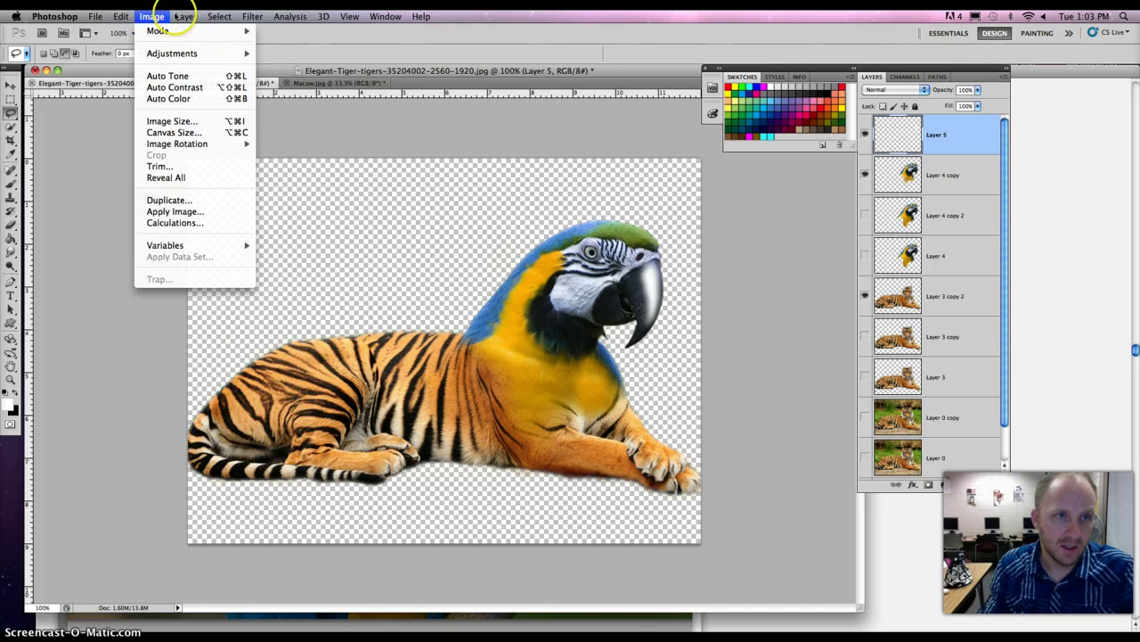
left_click(176, 16)
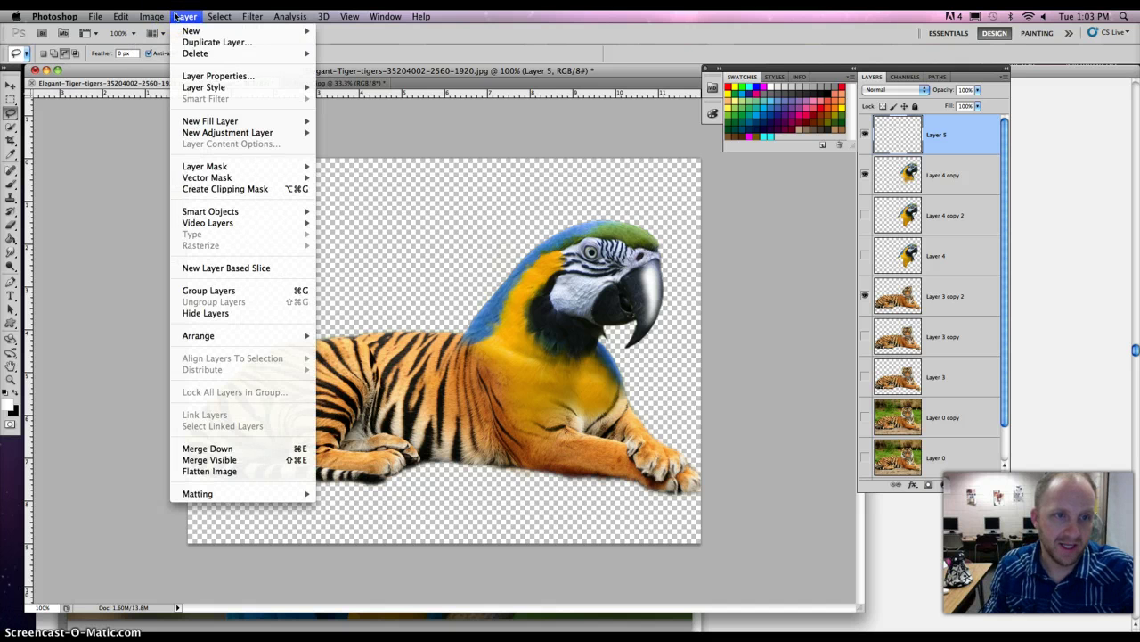
left_click(937, 132)
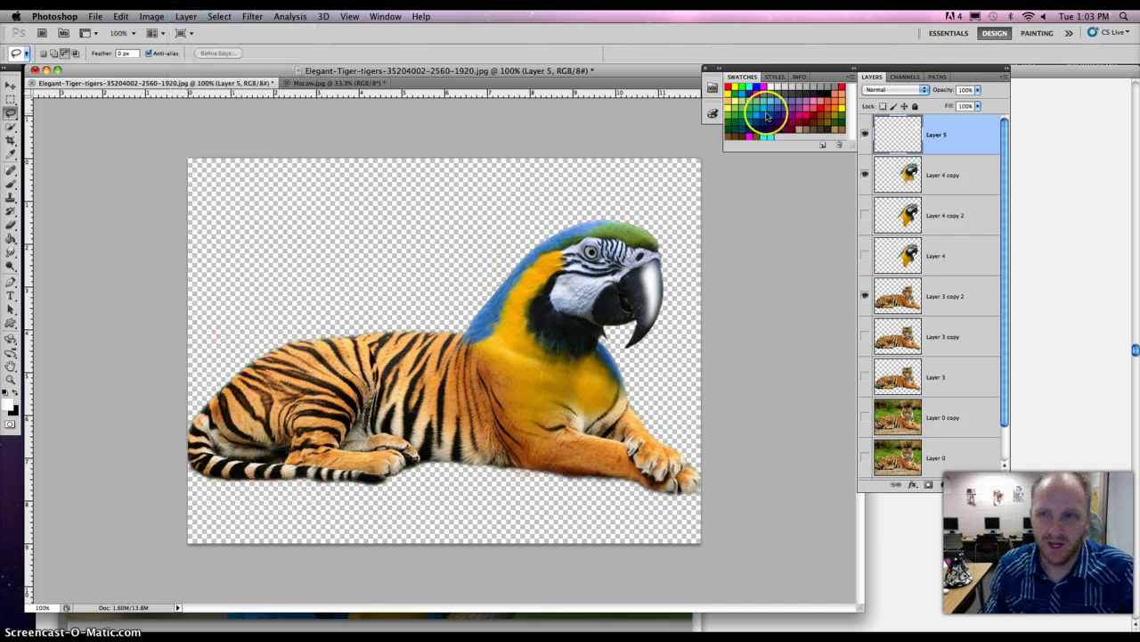
Compare the Soft Light and Overlay blend modes on Layer 5's beak highlight, and keep Soft Light
left_click(906, 96)
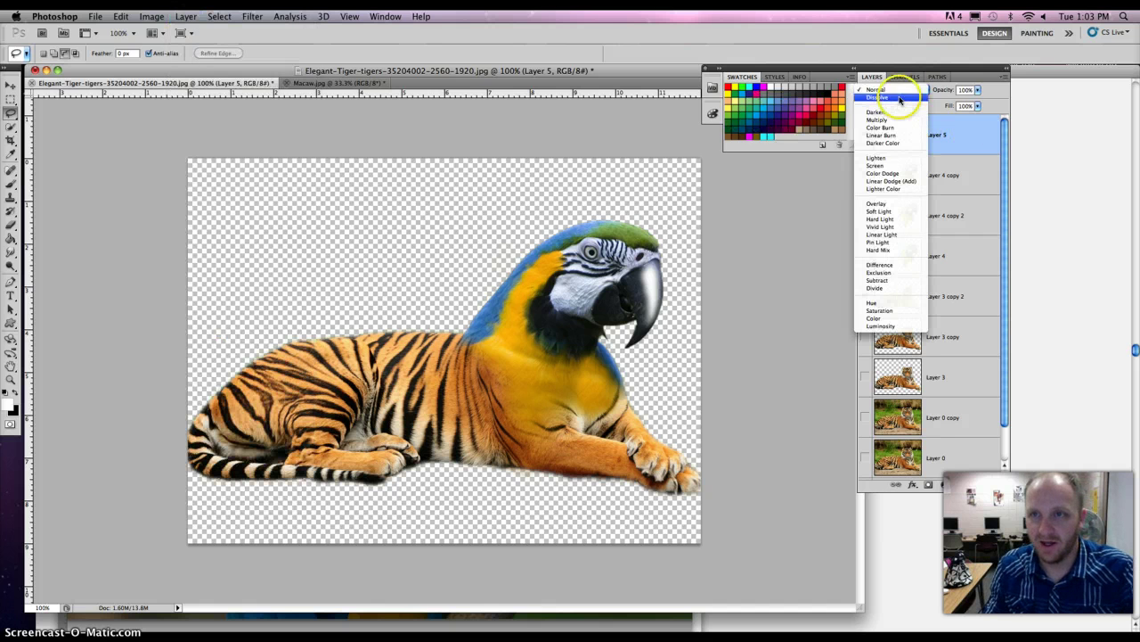
left_click(879, 211)
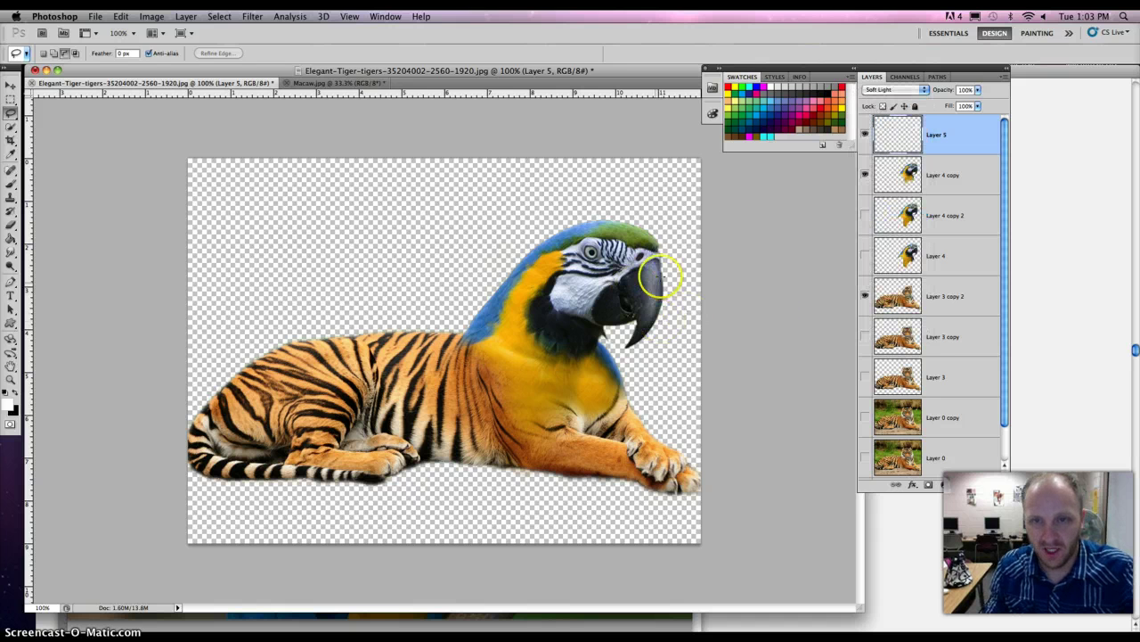
left_click(917, 90)
left_click(908, 86)
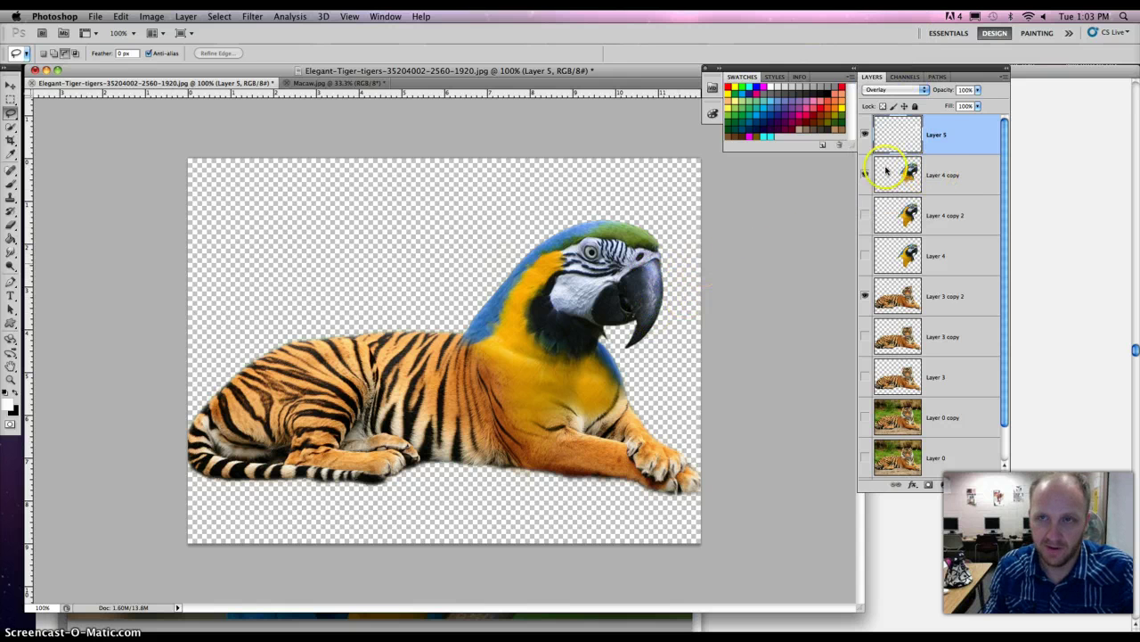
left_click(864, 134)
left_click(864, 133)
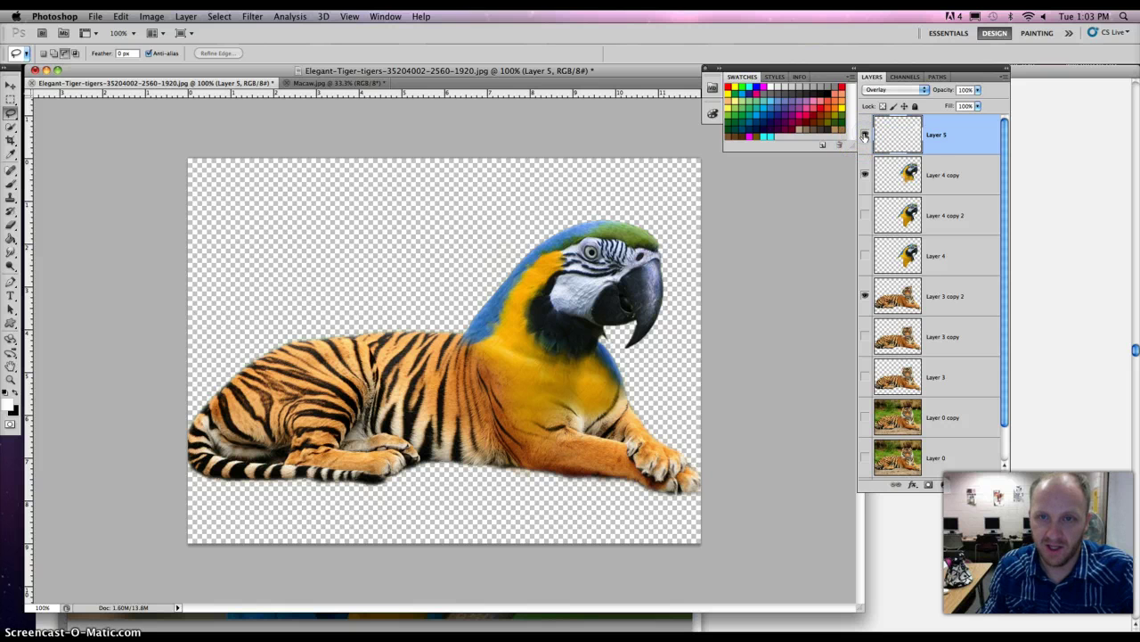
left_click(918, 90)
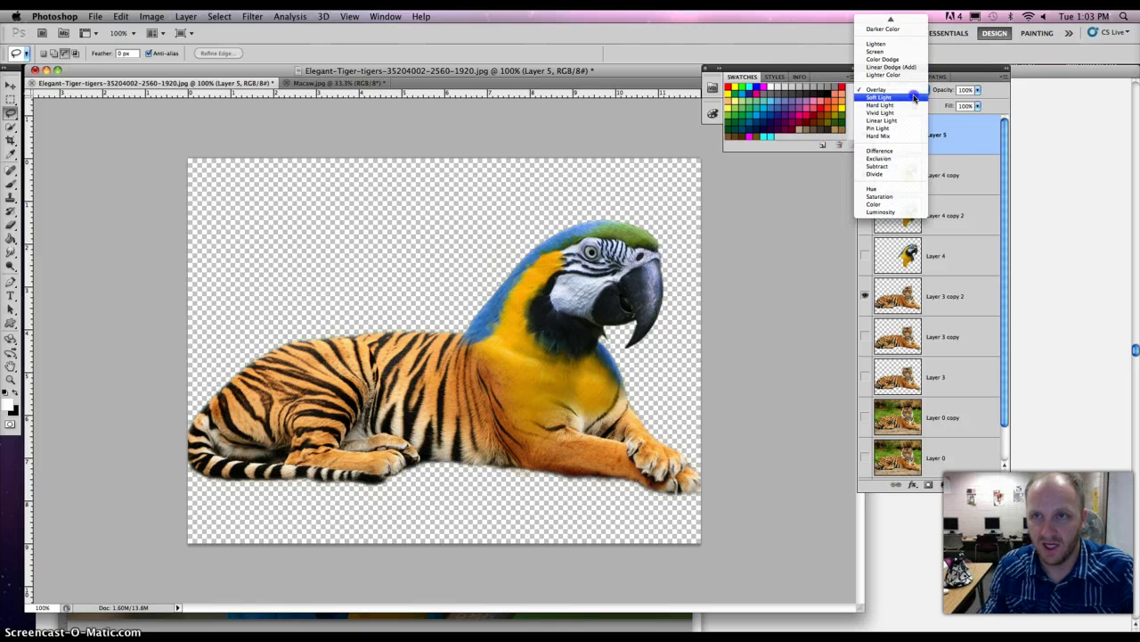
left_click(916, 100)
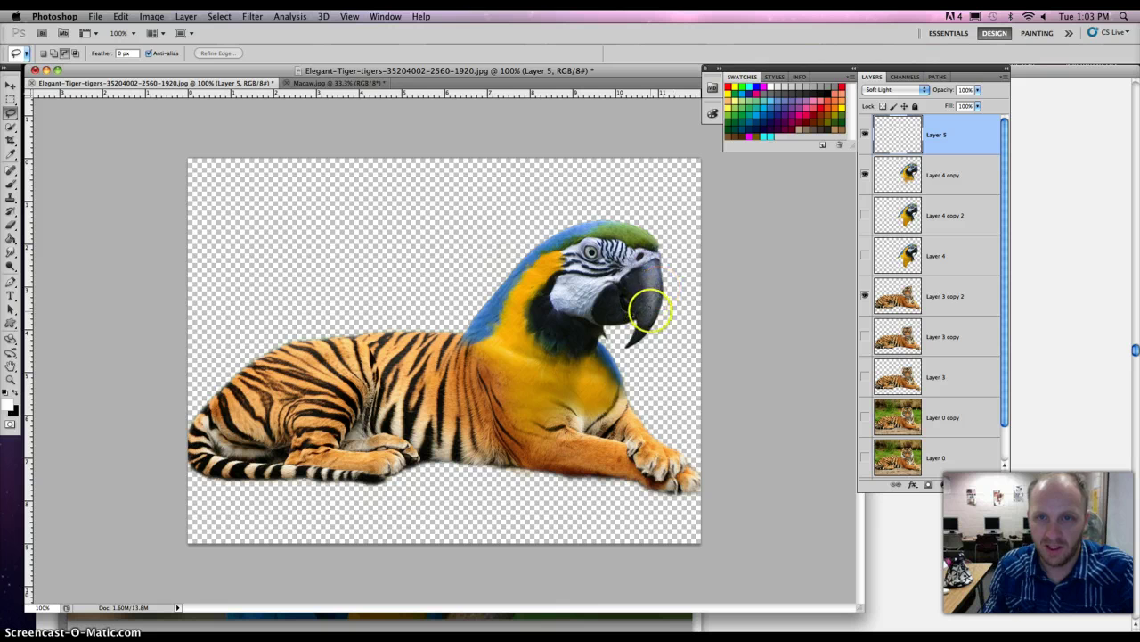
Erase lightly along the inner edge of the beak highlight on Layer 5, and toggle the layer's visibility to compare the beak
left_click(12, 225)
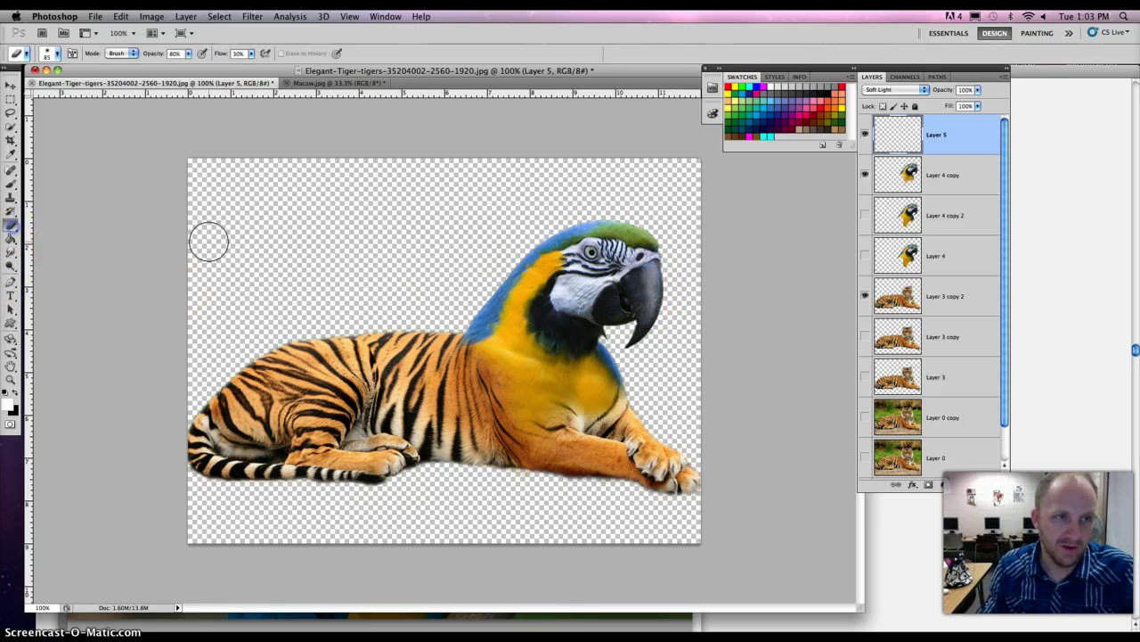
left_click(631, 292)
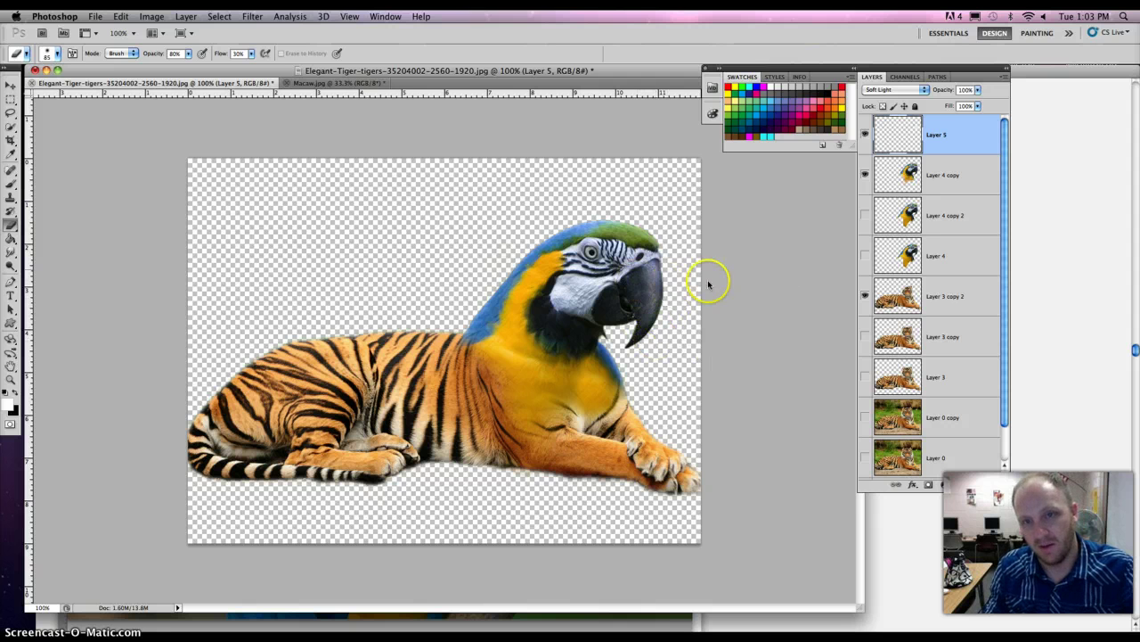
left_click(865, 135)
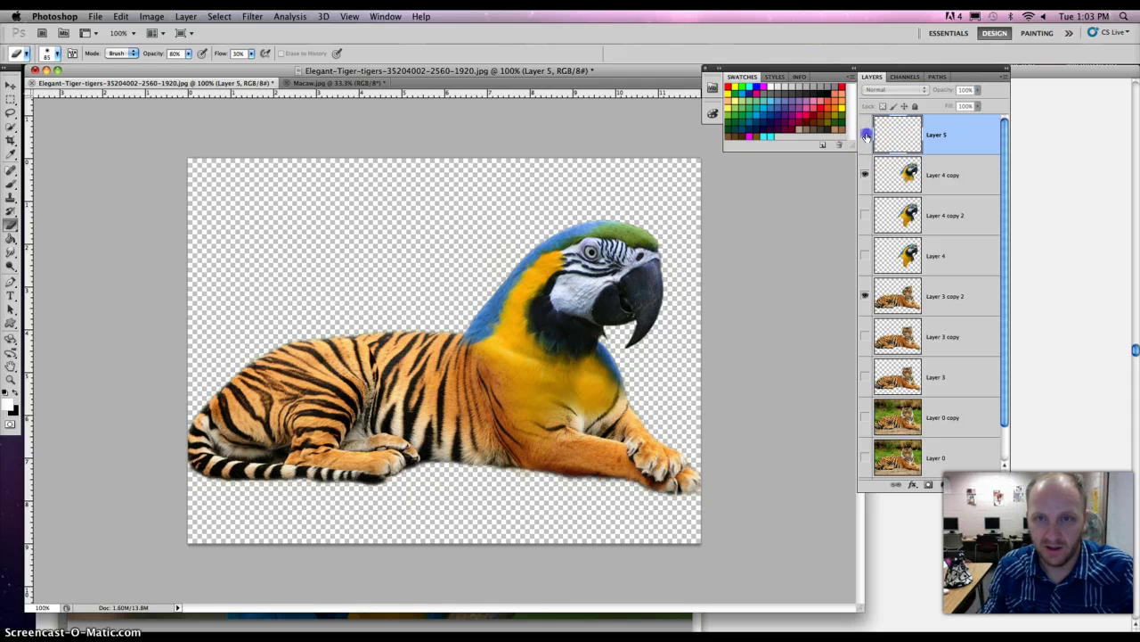
left_click(866, 135)
left_click(866, 134)
left_click(866, 134)
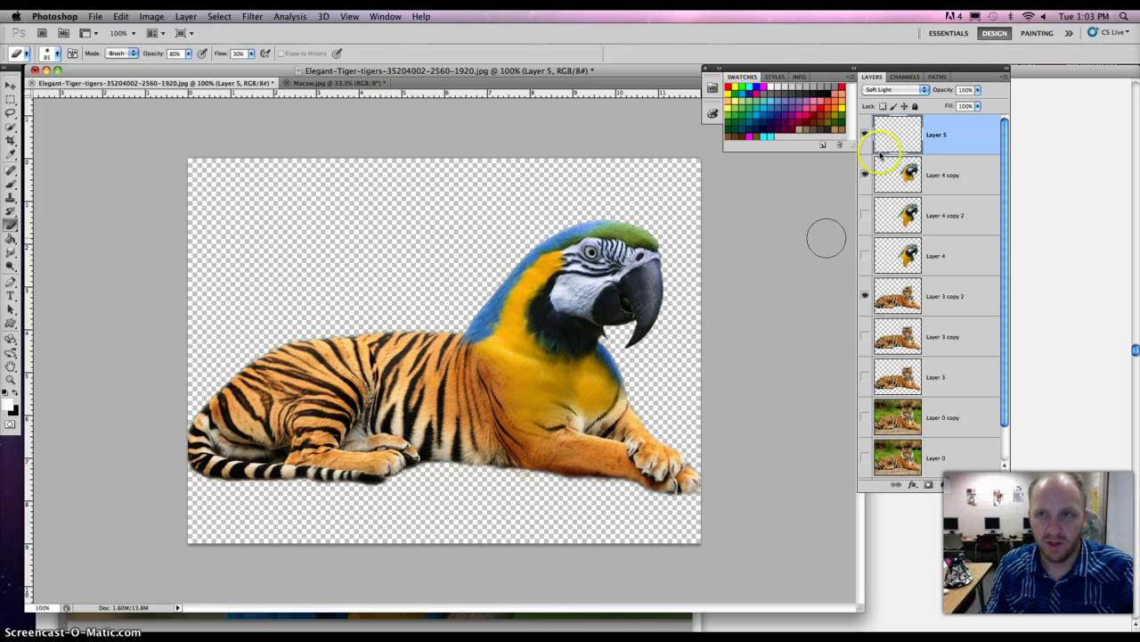
left_click(902, 91)
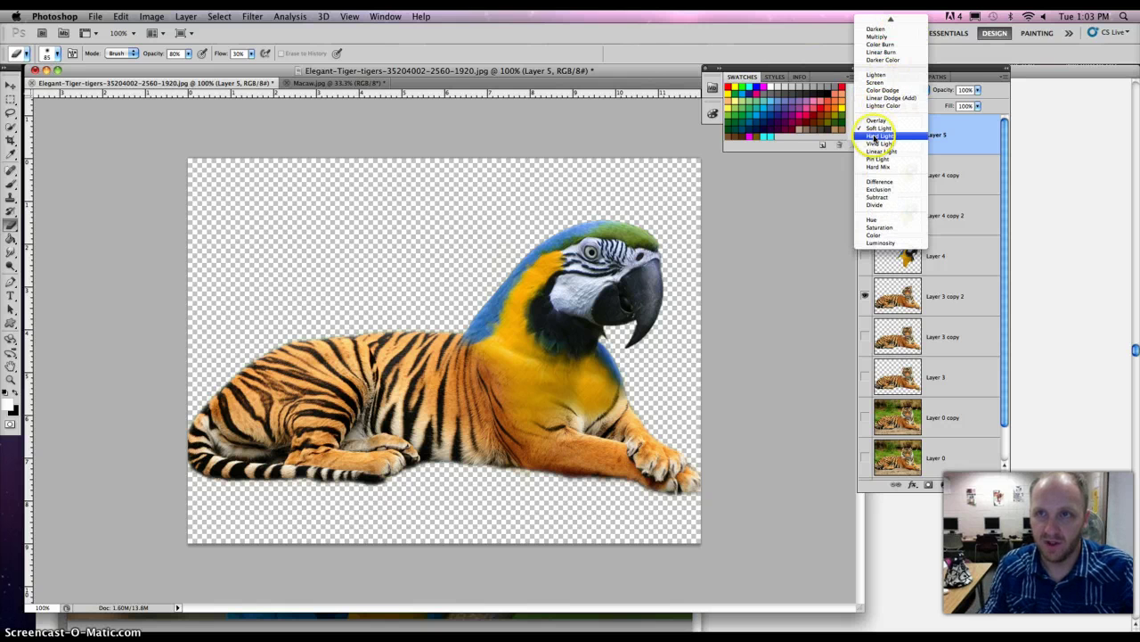
left_click(802, 234)
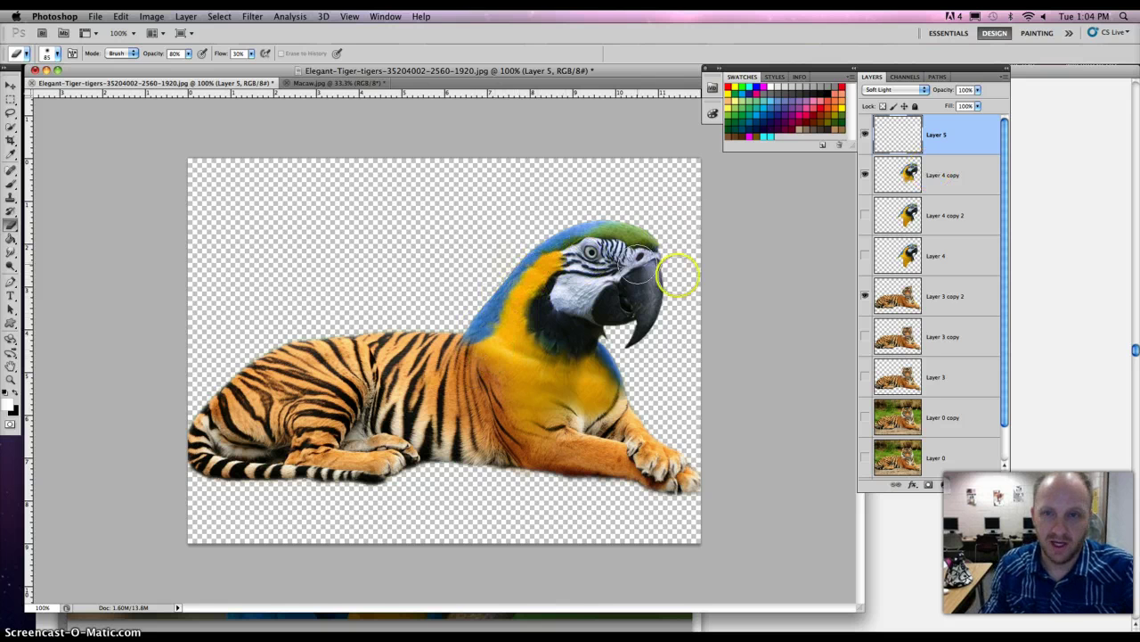
Add a new layer at the top of the stack and clone tiger stripes from Layer 3 copy 2 onto it along the macaw's neck
left_click(977, 484)
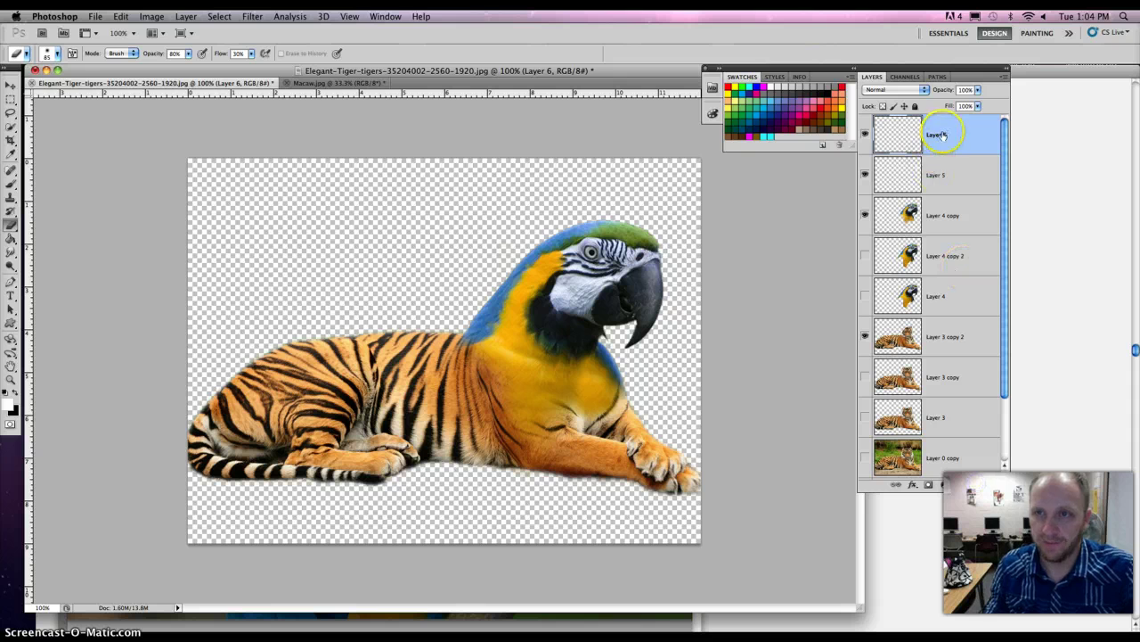
left_click(8, 200)
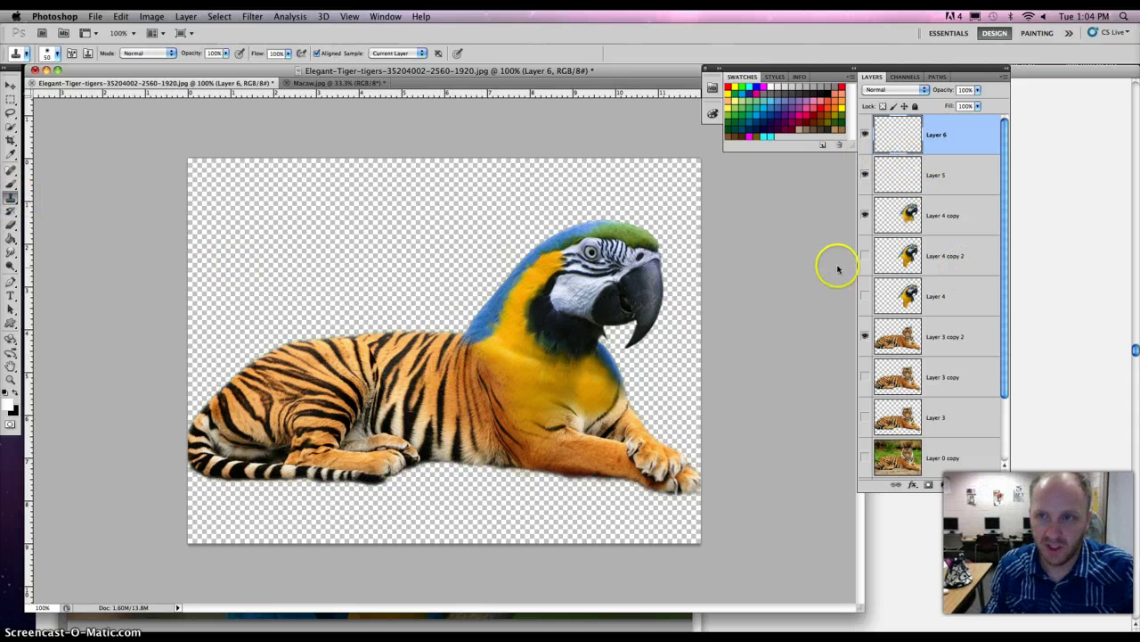
left_click(943, 332)
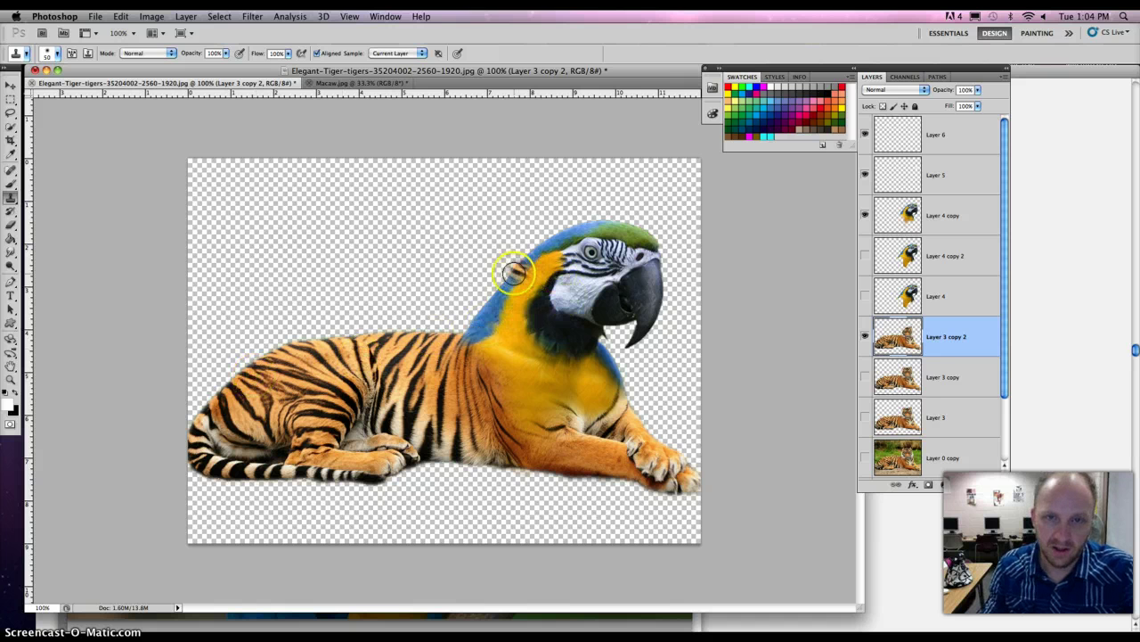
left_click(957, 137)
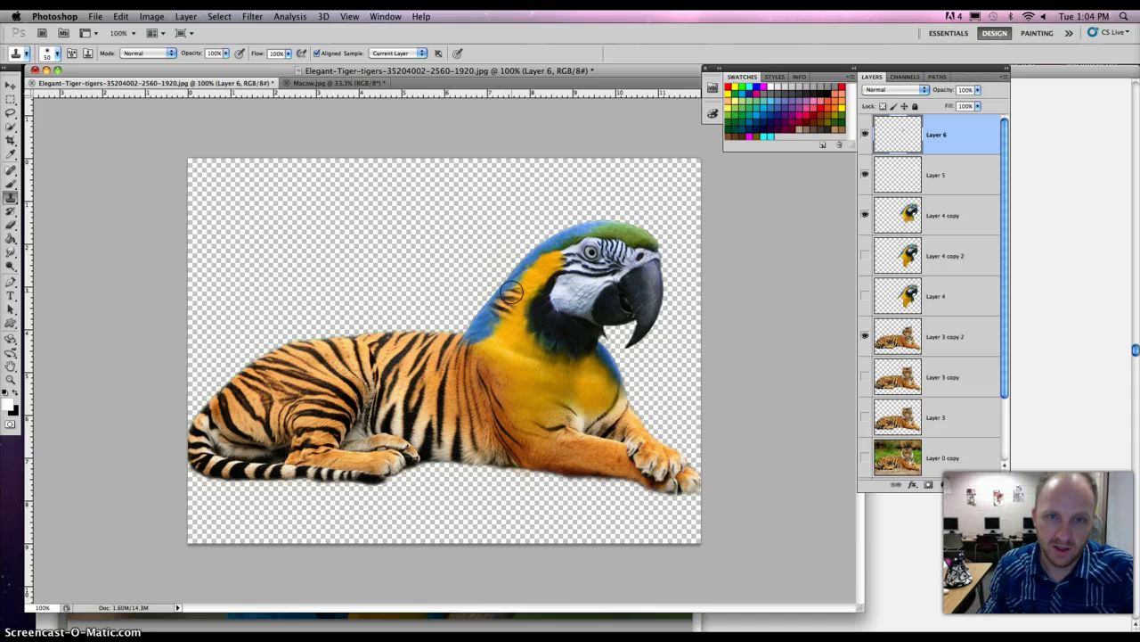
left_click_drag(519, 279, 489, 326)
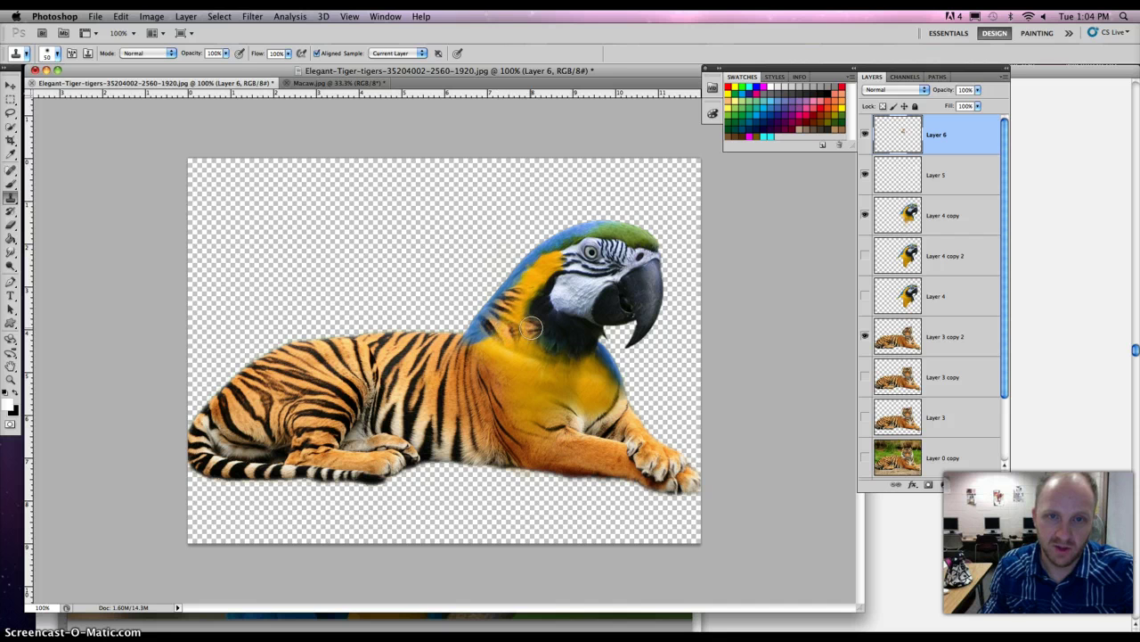
mouse_move(529, 326)
left_mouse_down()
mouse_move(522, 318)
mouse_move(553, 348)
mouse_move(509, 349)
mouse_move(492, 337)
mouse_move(502, 358)
mouse_move(476, 328)
mouse_move(481, 341)
left_mouse_up()
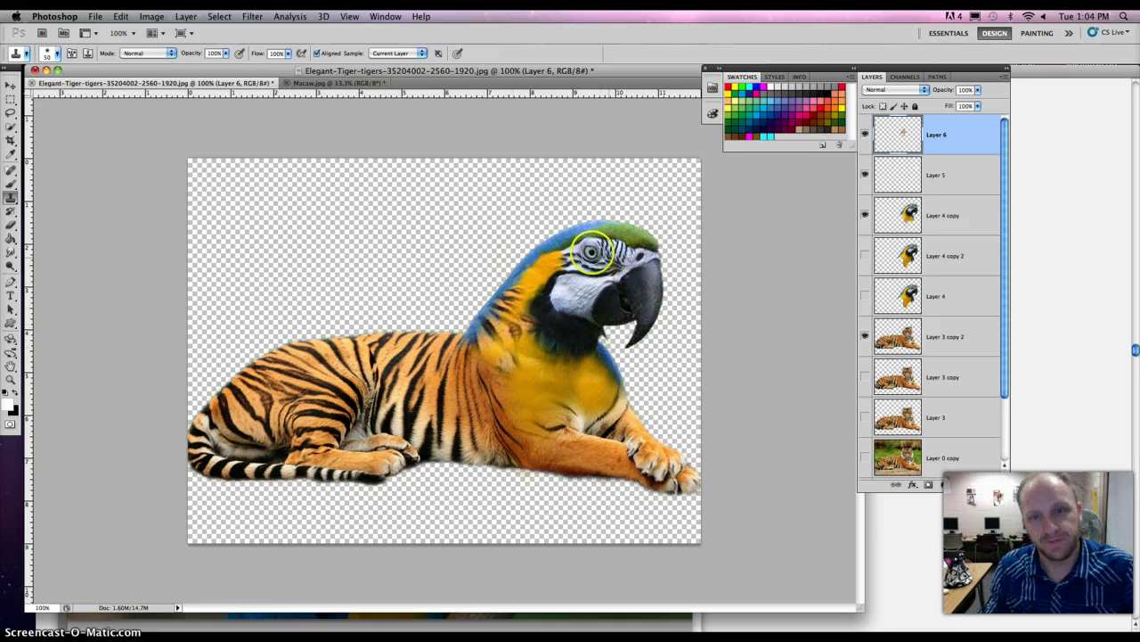
left_click(550, 264)
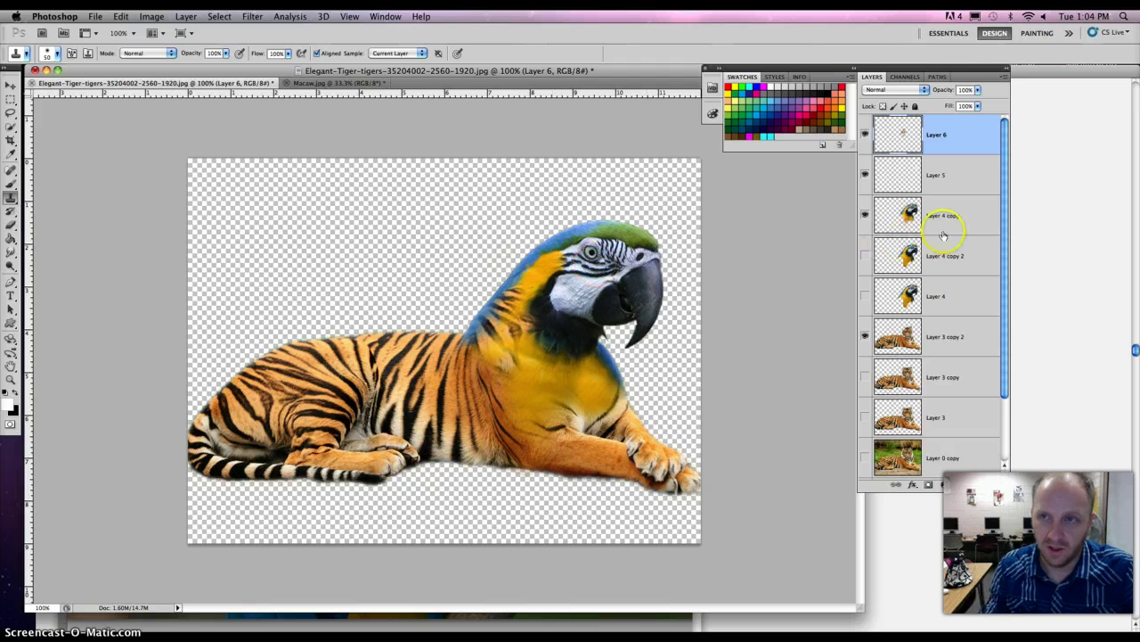
Resample stripes from the tiger's back on Layer 3 copy 2 and clone them on Layer 6 over the upper neck behind the macaw's eye
left_click(944, 336)
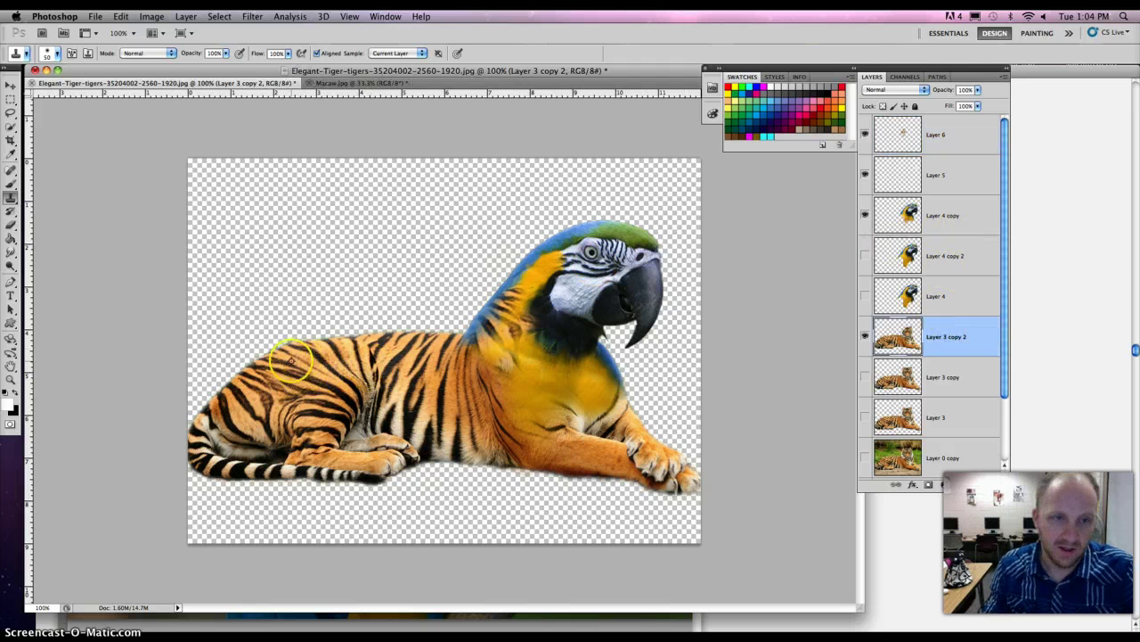
left_click(946, 136)
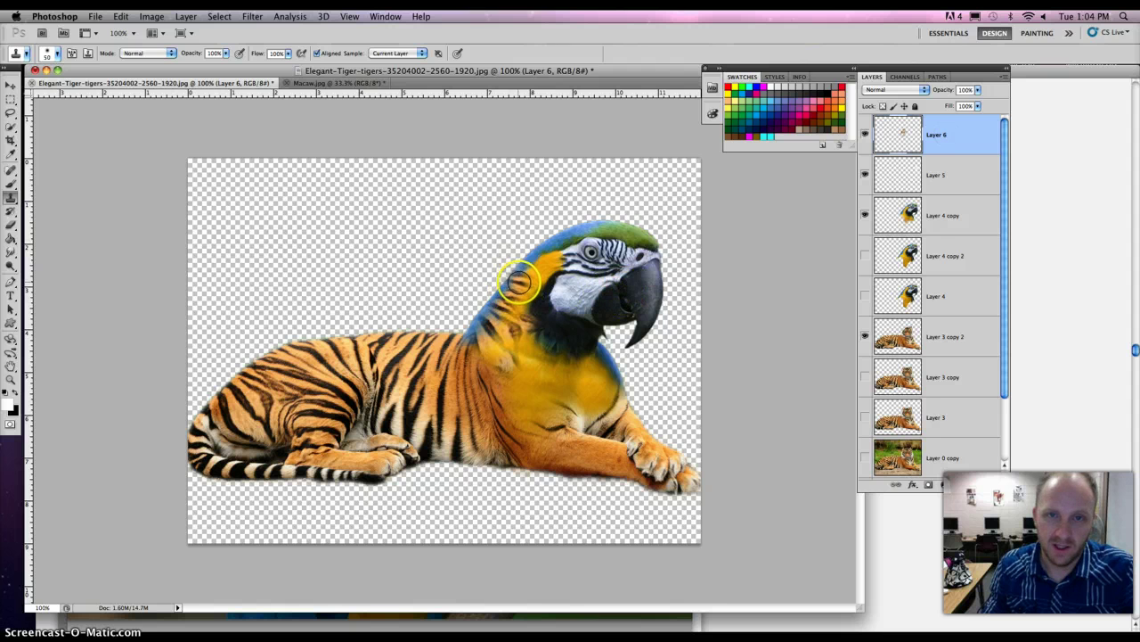
mouse_move(518, 282)
left_mouse_down()
mouse_move(540, 263)
mouse_move(593, 318)
mouse_move(649, 300)
left_mouse_up()
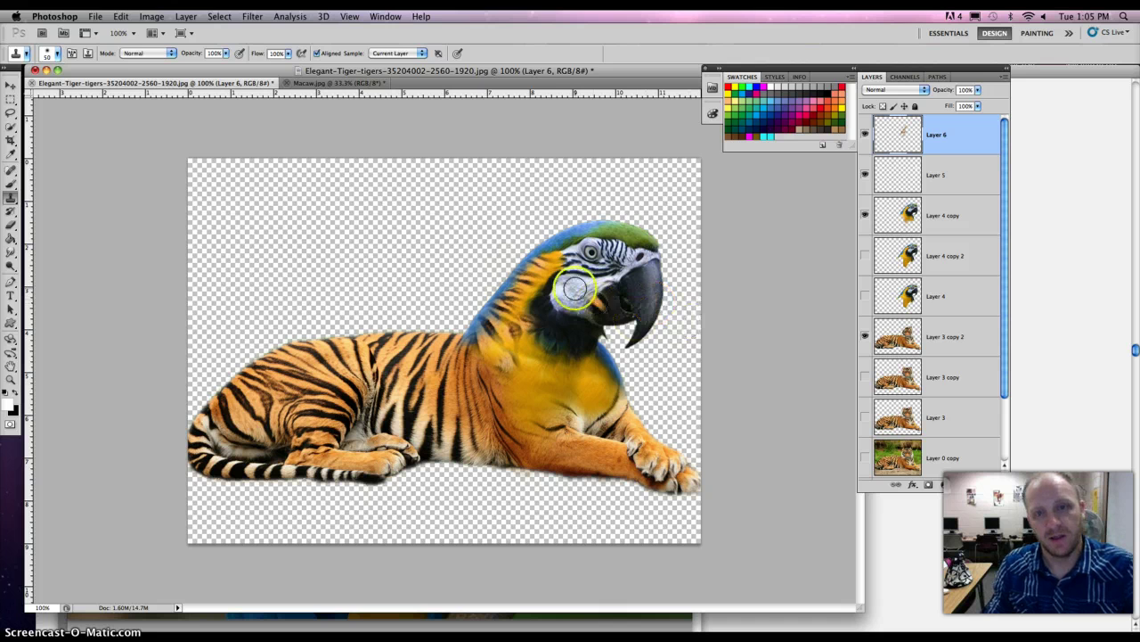
left_click(552, 267)
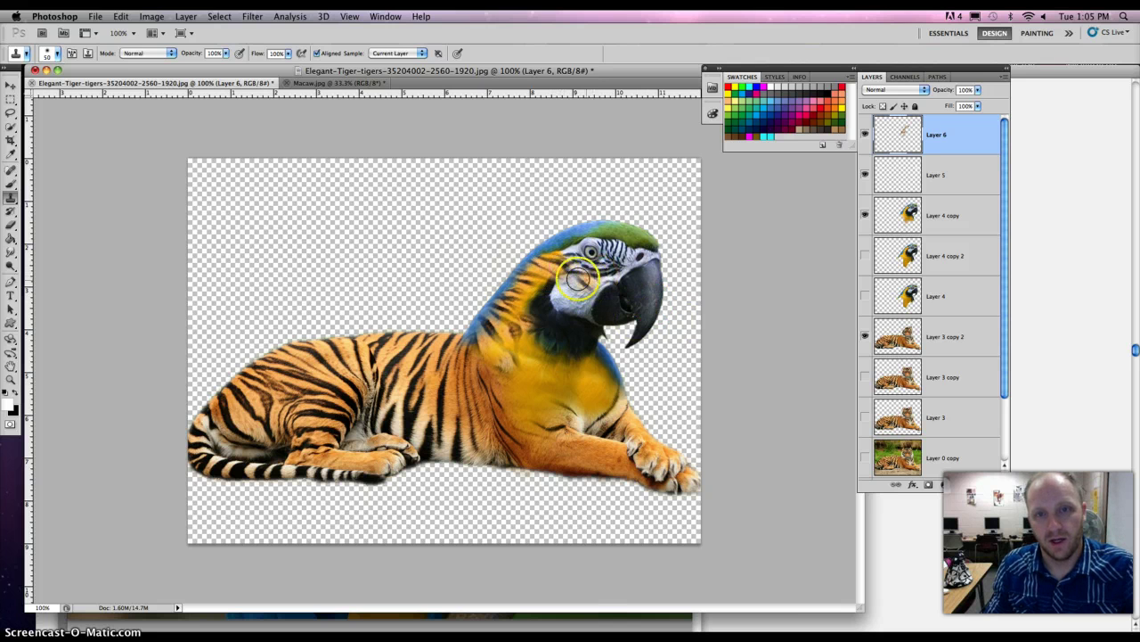
mouse_move(595, 269)
left_mouse_down()
mouse_move(558, 267)
mouse_move(614, 271)
mouse_move(556, 270)
mouse_move(545, 284)
mouse_move(557, 329)
mouse_move(610, 290)
mouse_move(569, 274)
mouse_move(532, 293)
mouse_move(509, 326)
left_mouse_up()
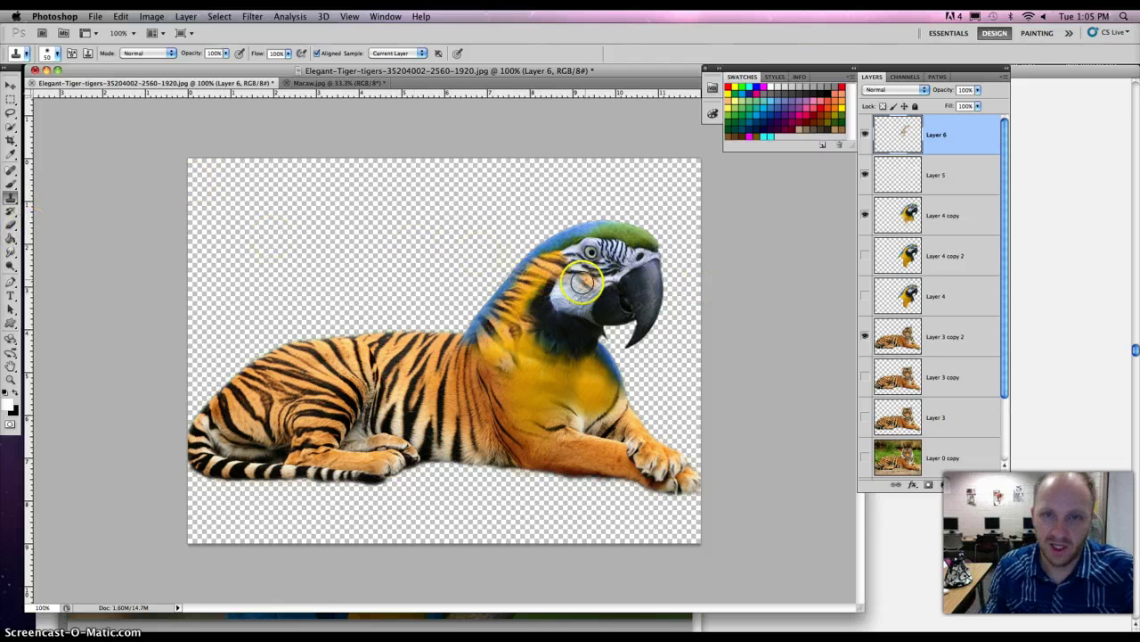
left_click_drag(561, 272, 490, 294)
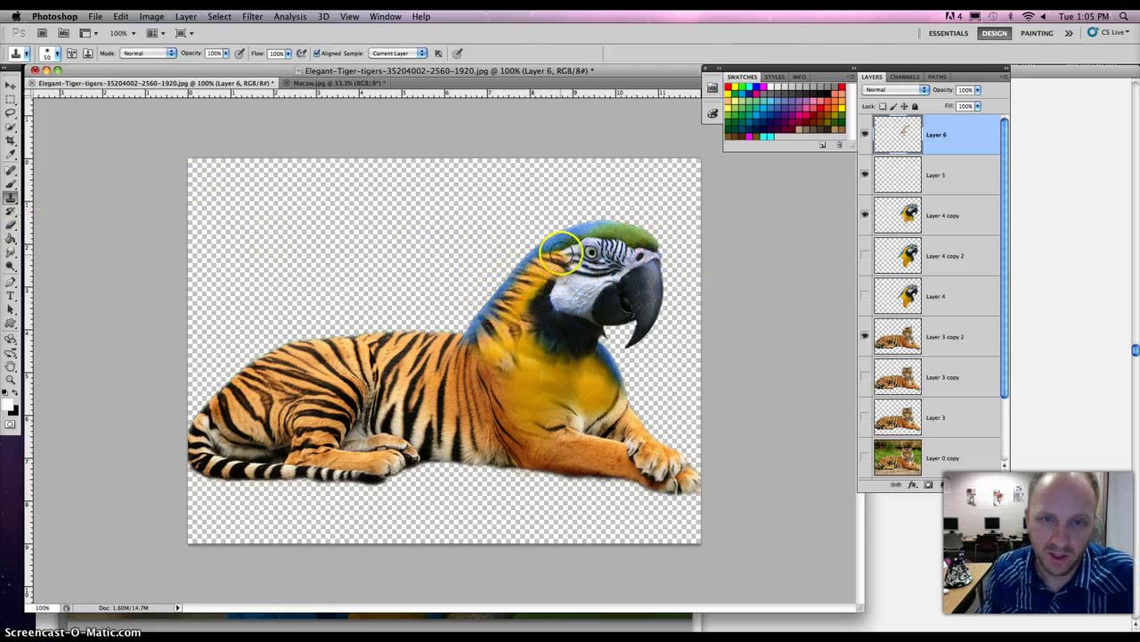
Clone more tiger stripes on Layer 6 down the back edge of the macaw's neck, over the blue feathers
left_click(510, 294)
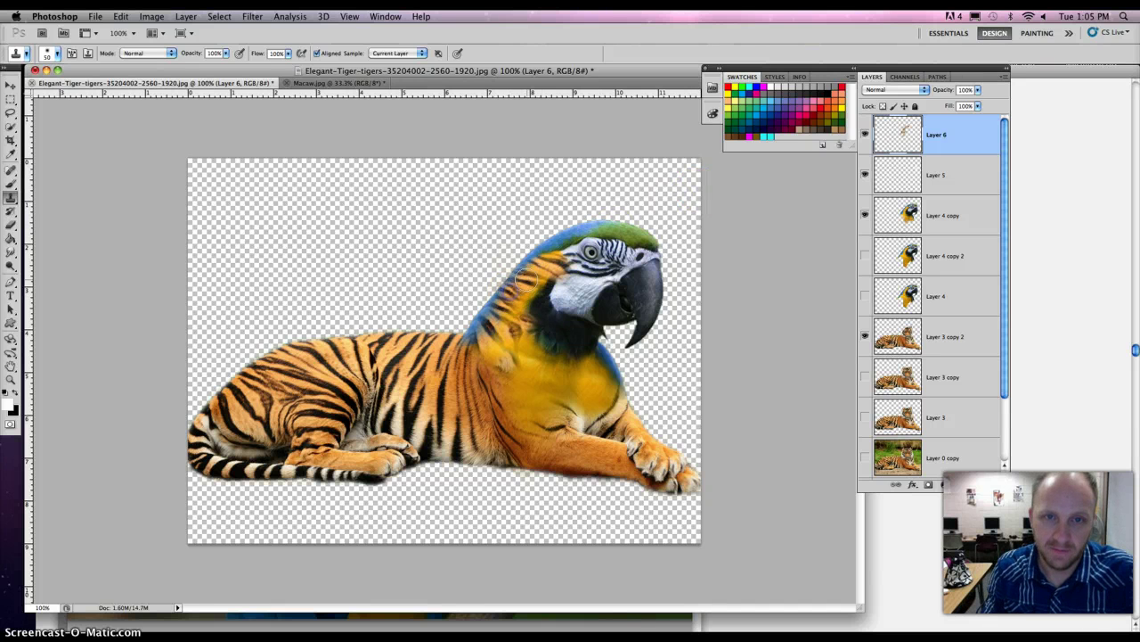
left_click(521, 277)
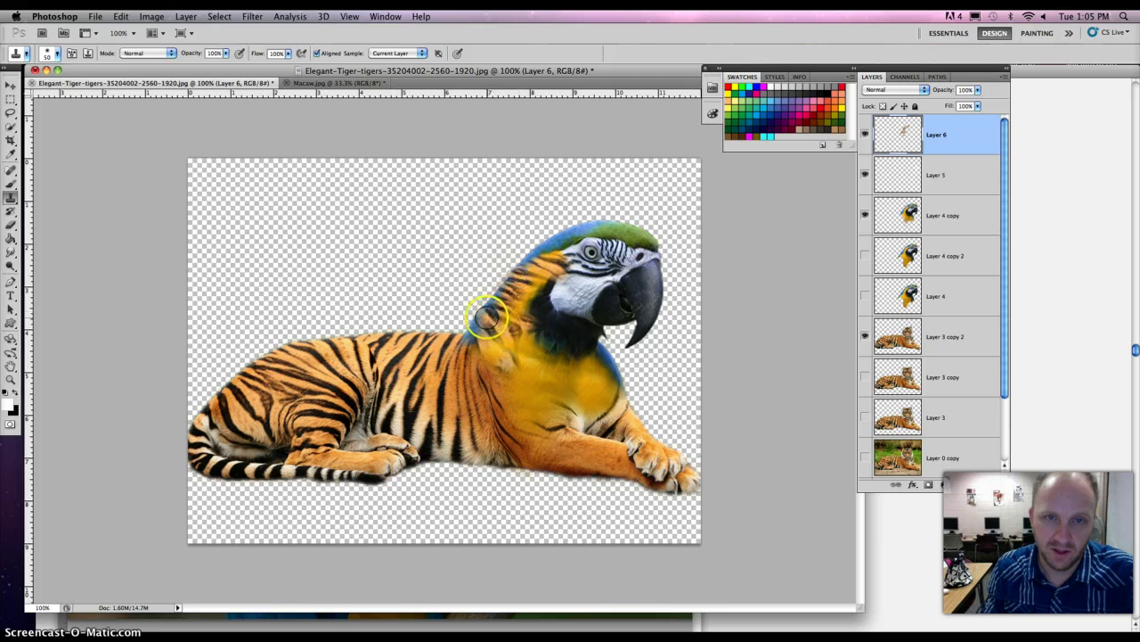
left_click(497, 303)
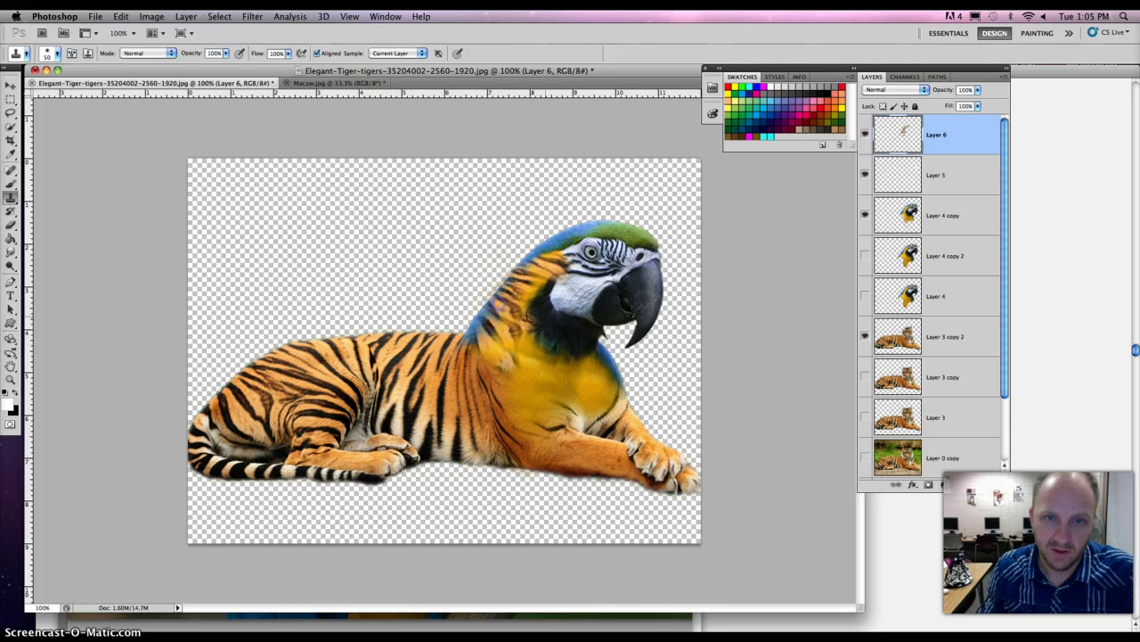
Erase softly along the inner and lower edges of the cloned stripes on Layer 6 to blend them into the yellow neck
left_click(10, 223)
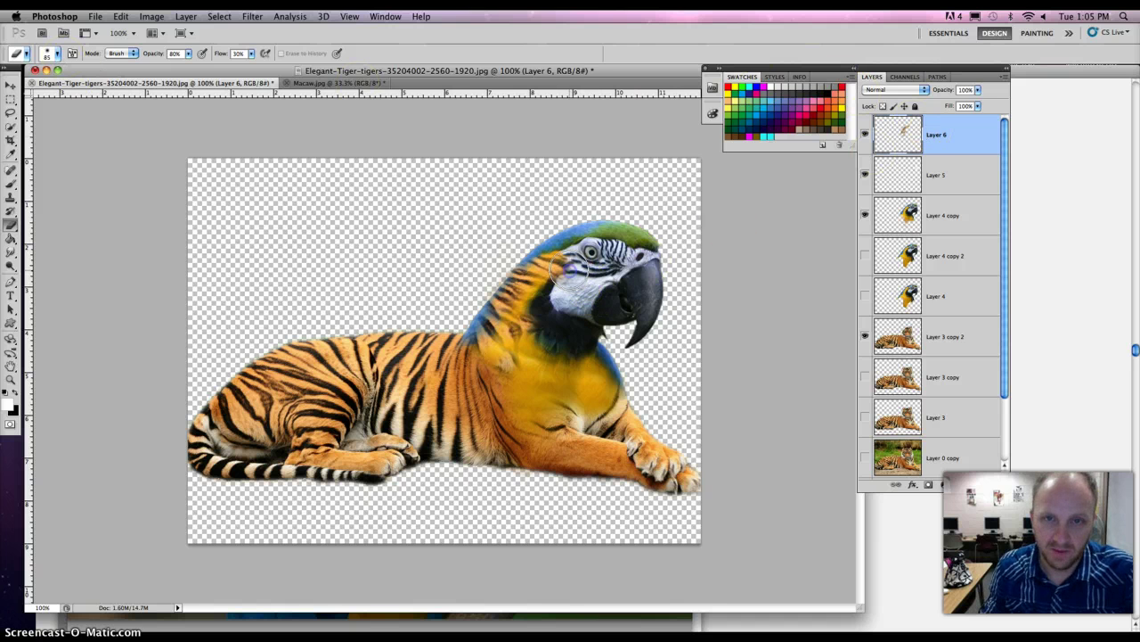
mouse_move(566, 260)
left_mouse_down()
mouse_move(551, 292)
mouse_move(530, 292)
mouse_move(514, 262)
mouse_move(491, 257)
mouse_move(496, 378)
mouse_move(471, 347)
mouse_move(523, 365)
left_mouse_up()
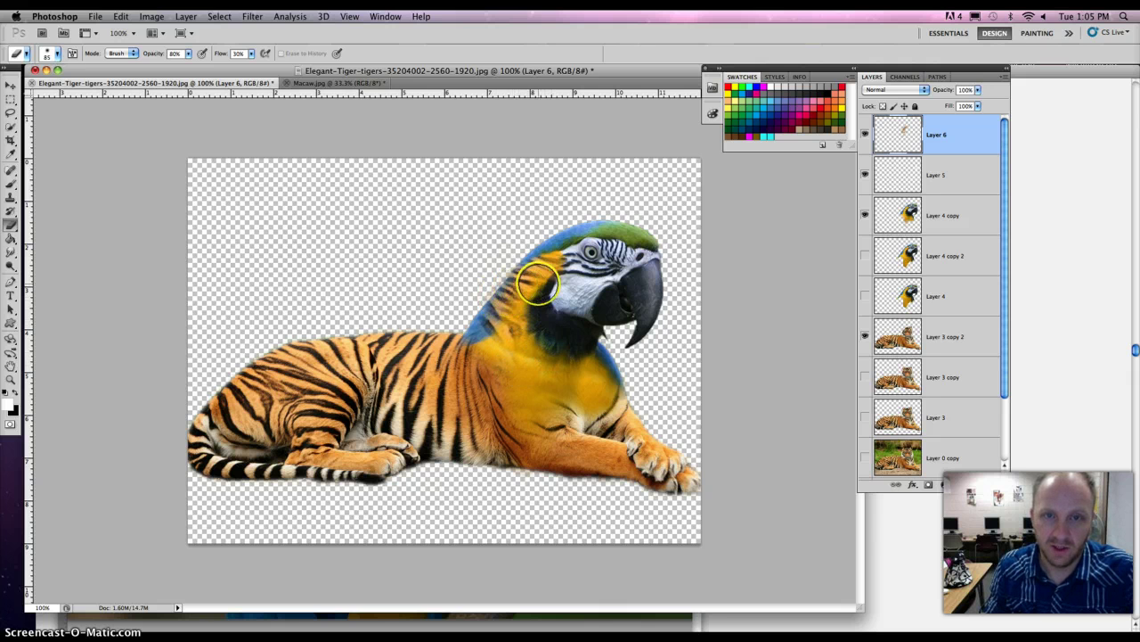
mouse_move(534, 285)
left_mouse_down()
mouse_move(553, 313)
mouse_move(597, 306)
mouse_move(748, 224)
mouse_move(535, 269)
left_mouse_up()
Select everything outside Layer 4 copy's outline, erase Layer 6's stripe overspill behind the macaw's neck, and deselect
left_click(915, 125)
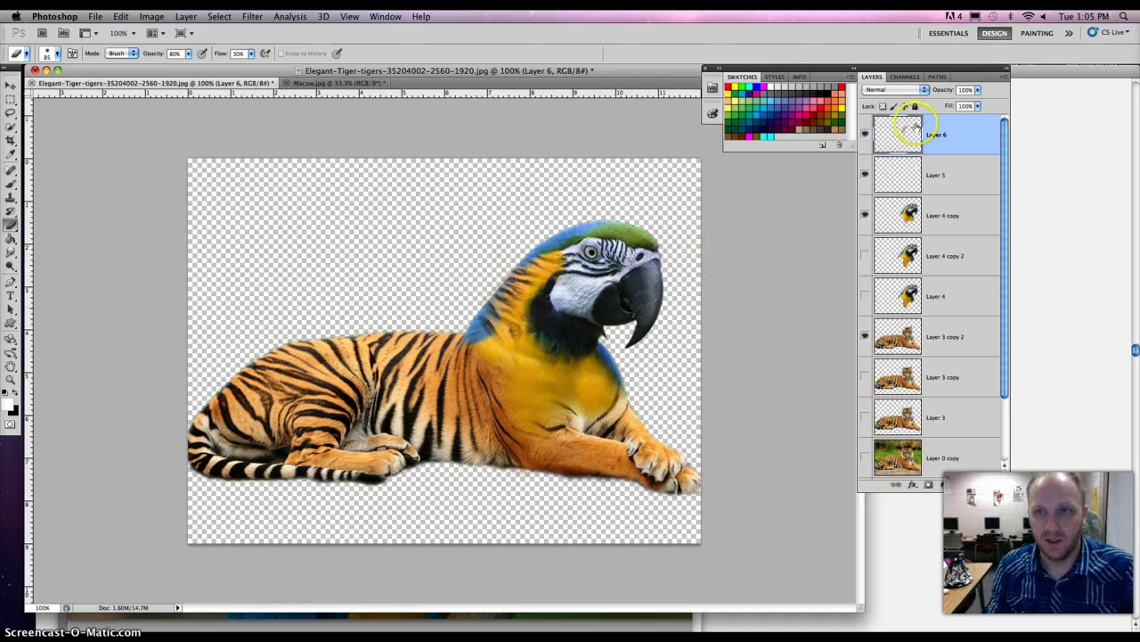
left_click(909, 213, "super")
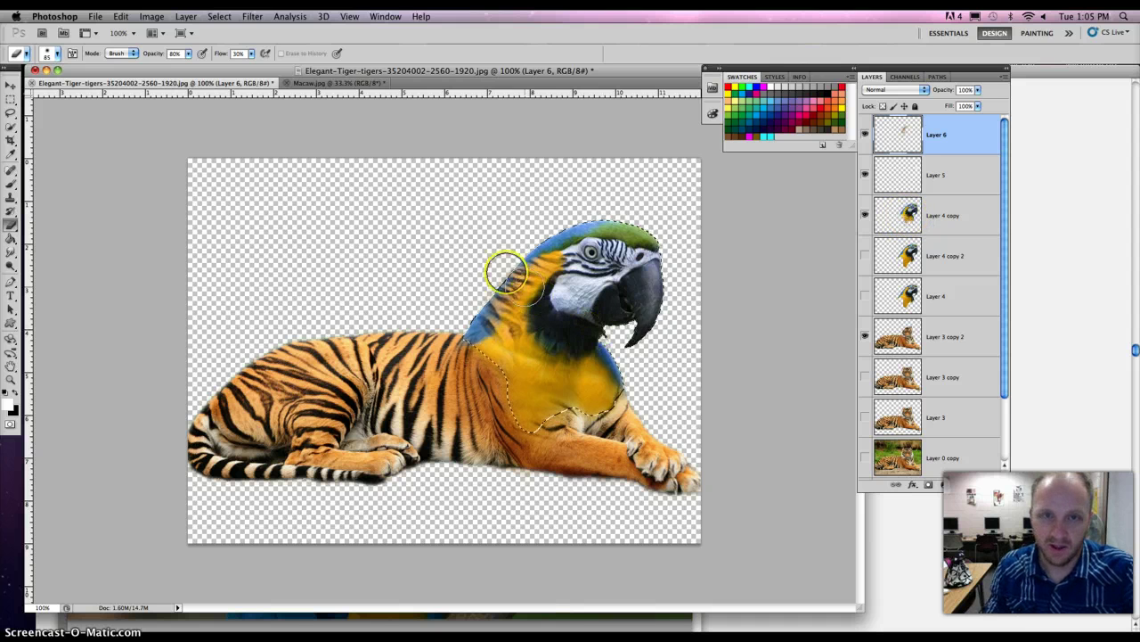
left_click(216, 16)
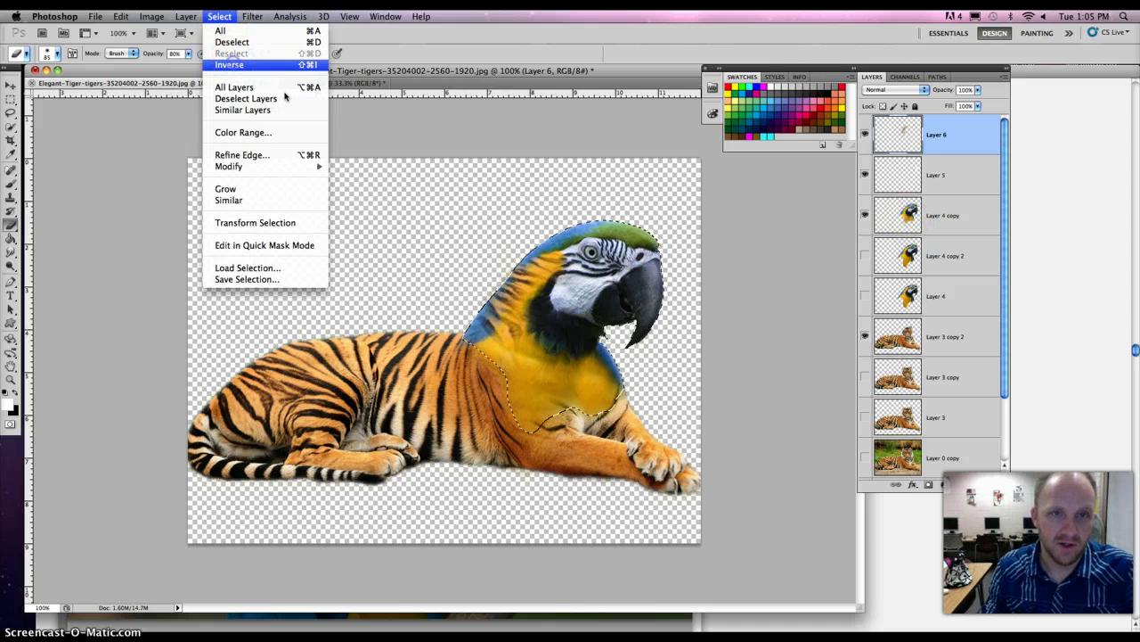
left_click(229, 64)
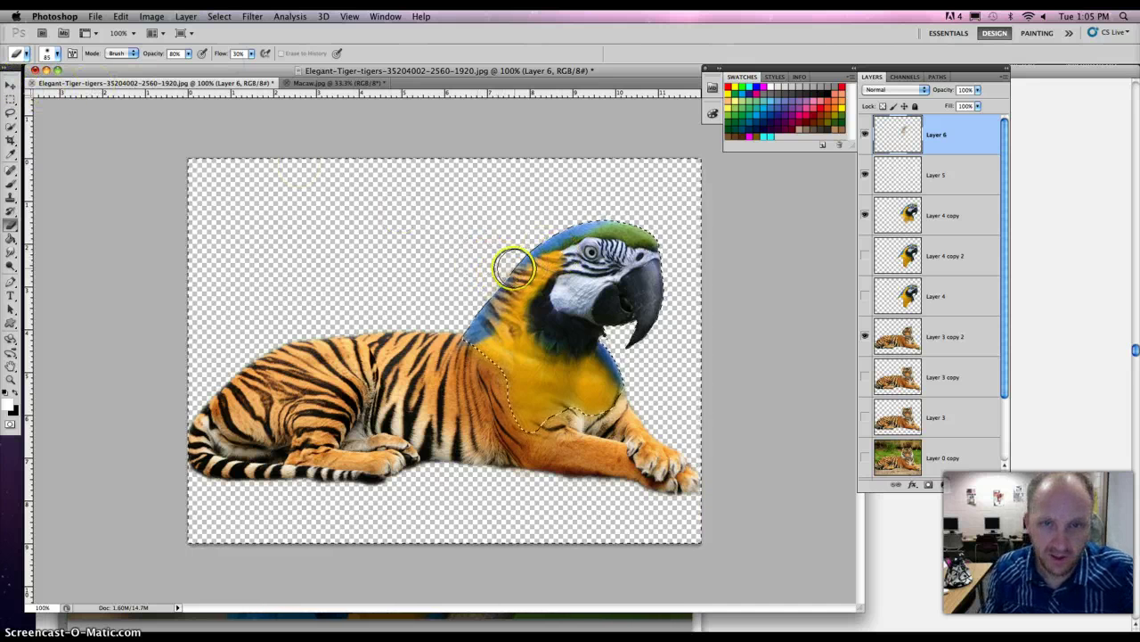
left_click(501, 279)
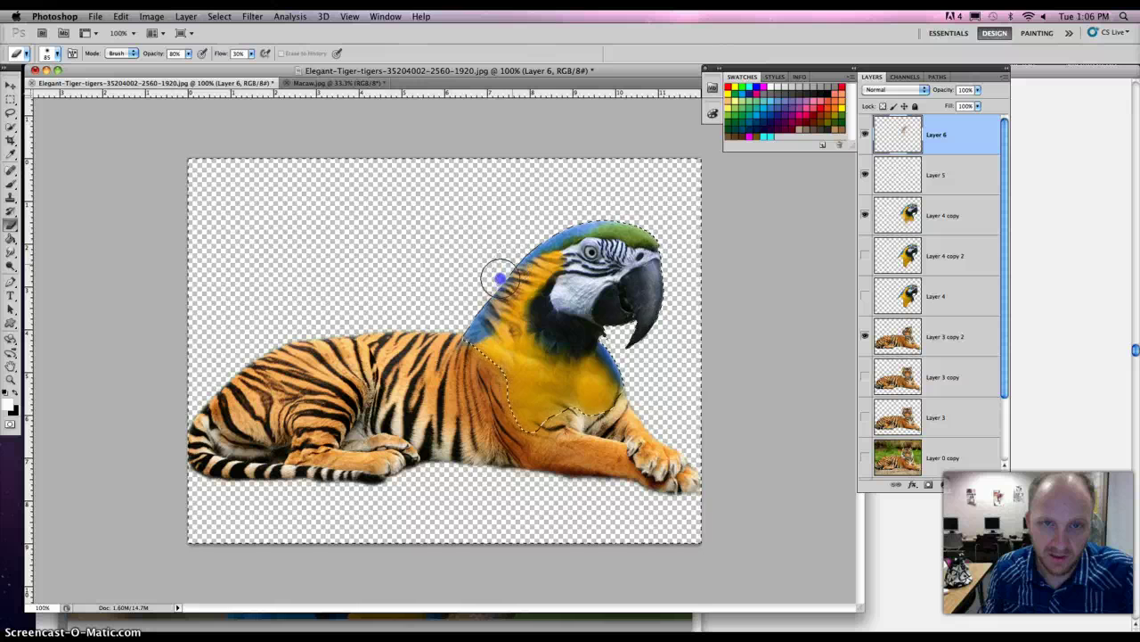
mouse_move(501, 279)
left_mouse_down()
mouse_move(497, 258)
mouse_move(496, 272)
mouse_move(536, 257)
mouse_move(496, 255)
mouse_move(522, 255)
mouse_move(486, 311)
mouse_move(521, 274)
left_mouse_up()
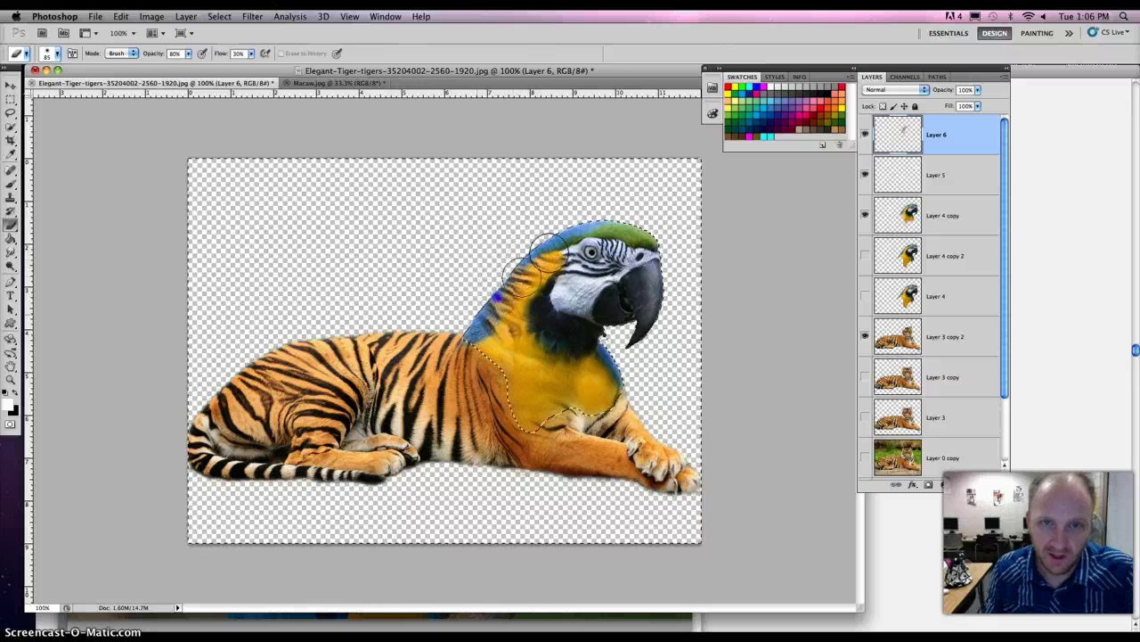
key("ctrl+d")
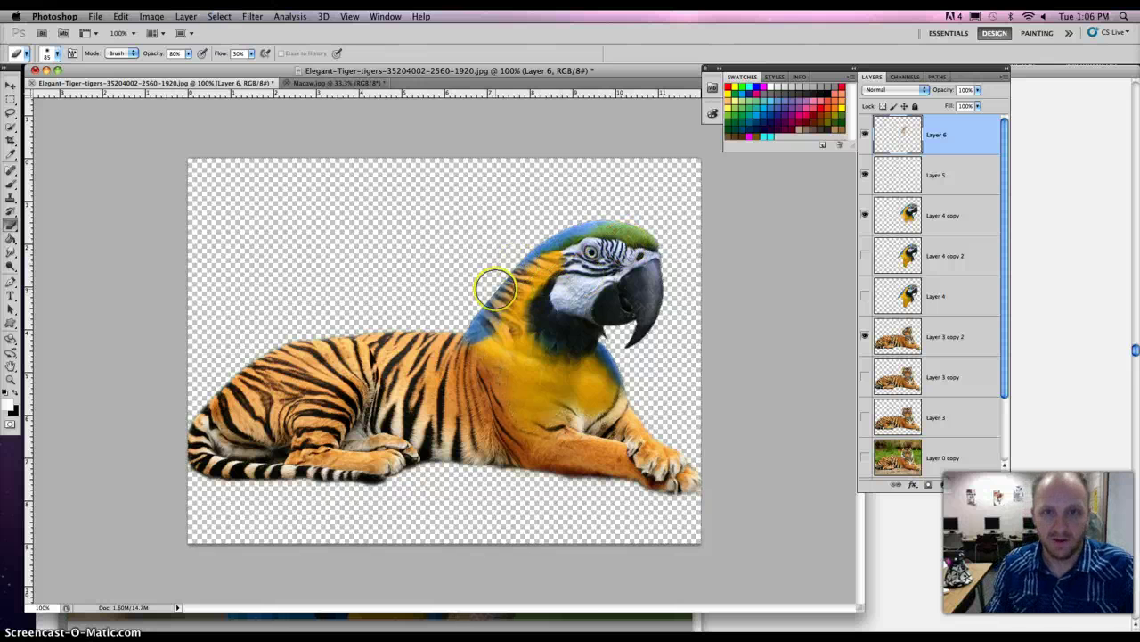
Try the Overlay, Soft Light and Subtract blend modes on Layer 6's stripes, and return the layer to Normal
left_click(926, 91)
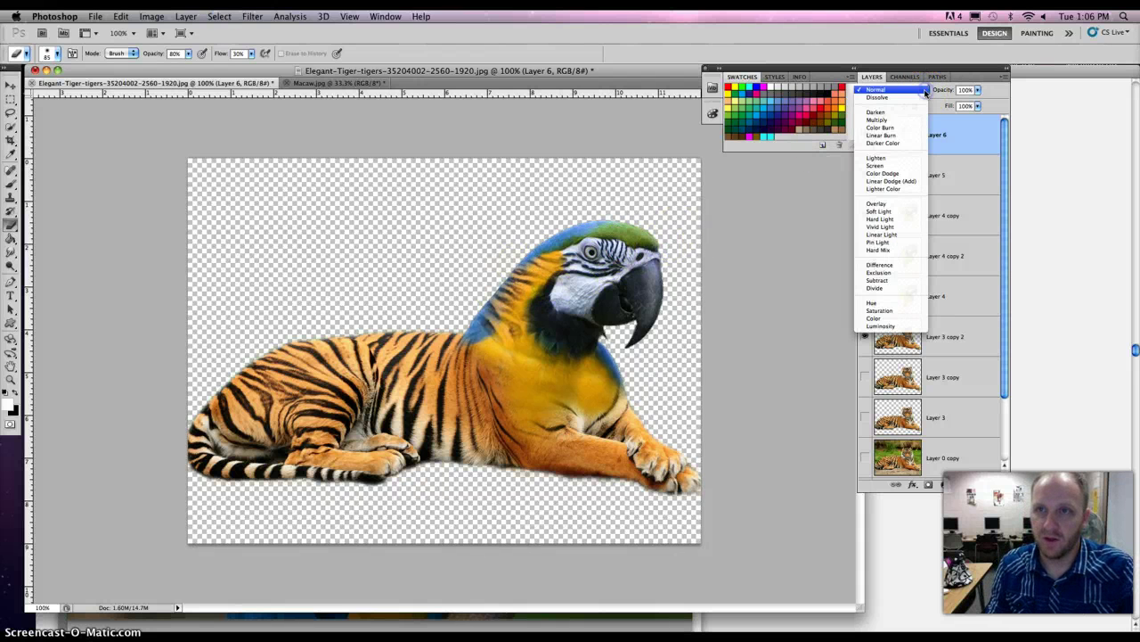
left_click(886, 204)
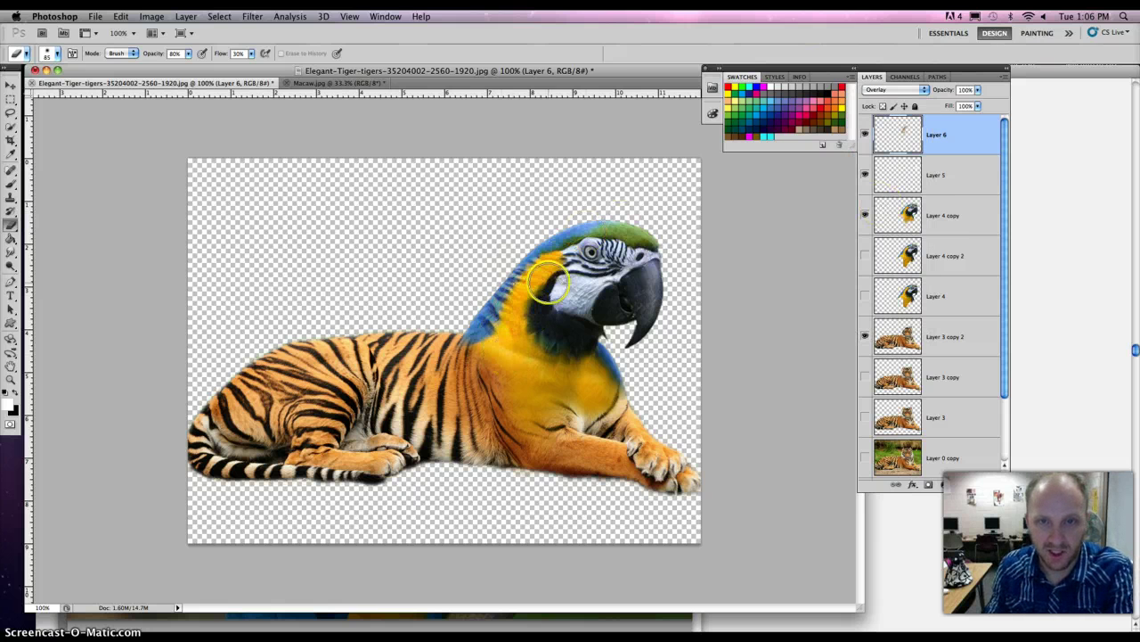
left_click(923, 92)
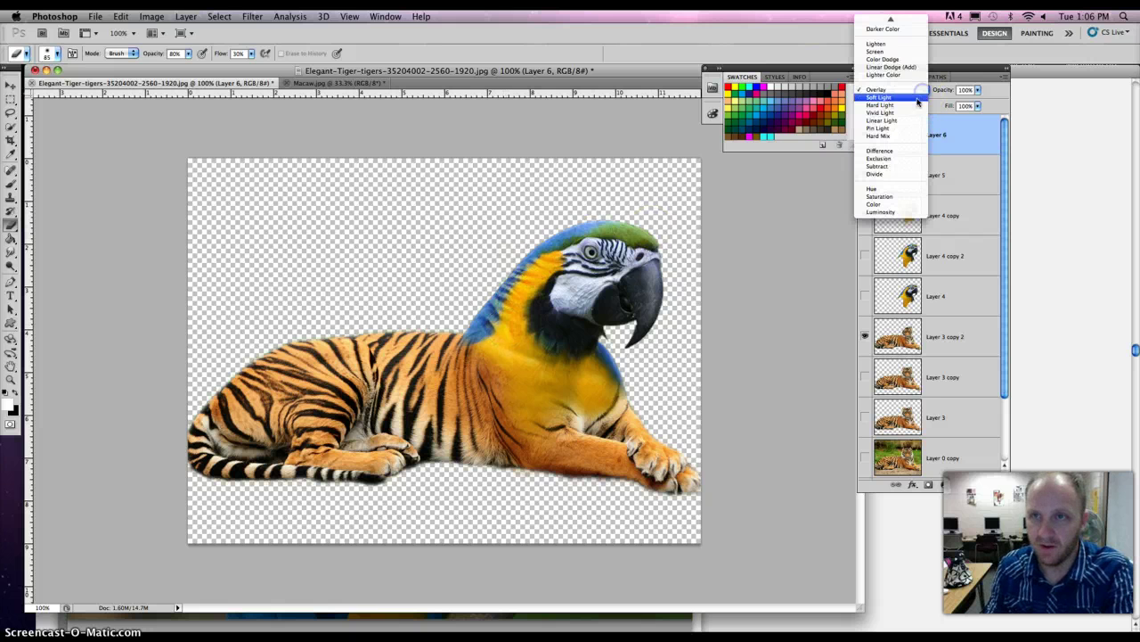
left_click(916, 98)
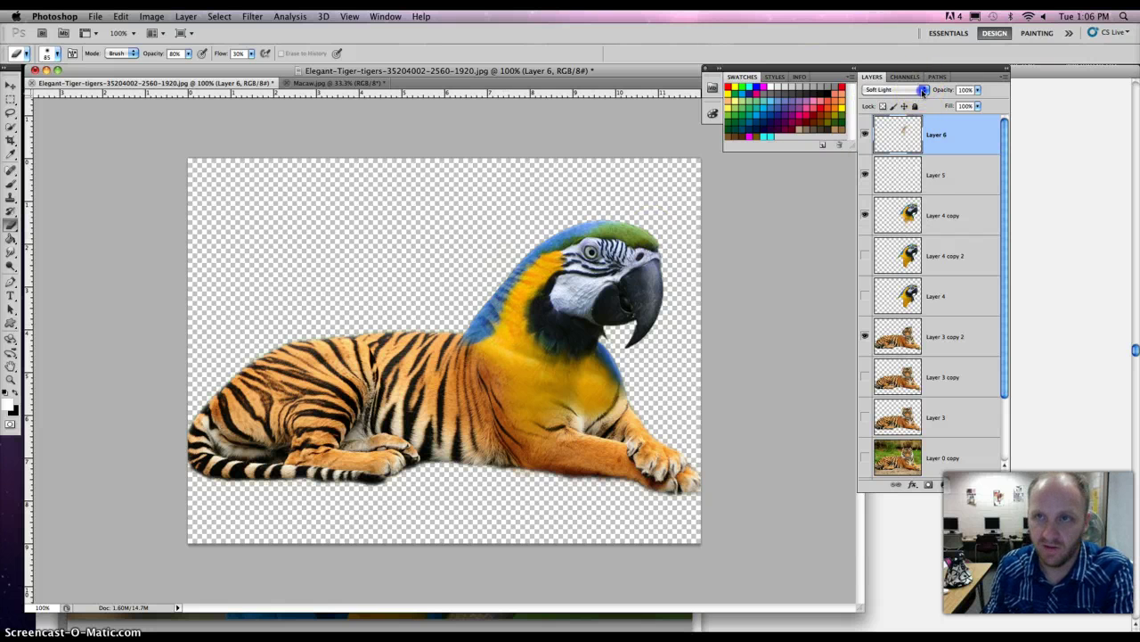
left_click(922, 90)
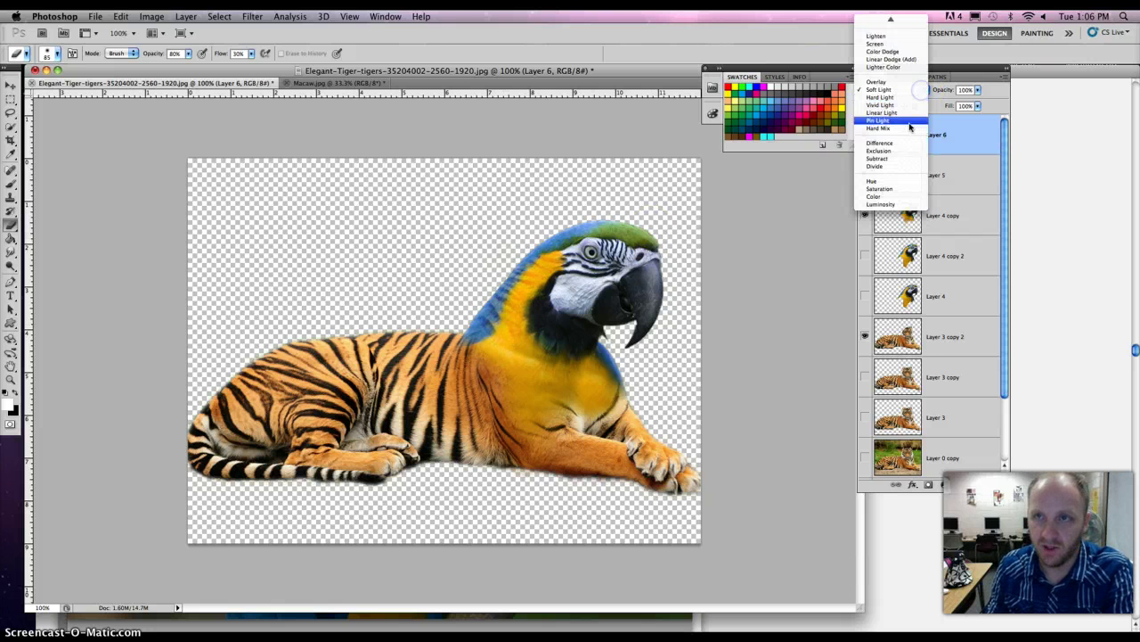
left_click(901, 161)
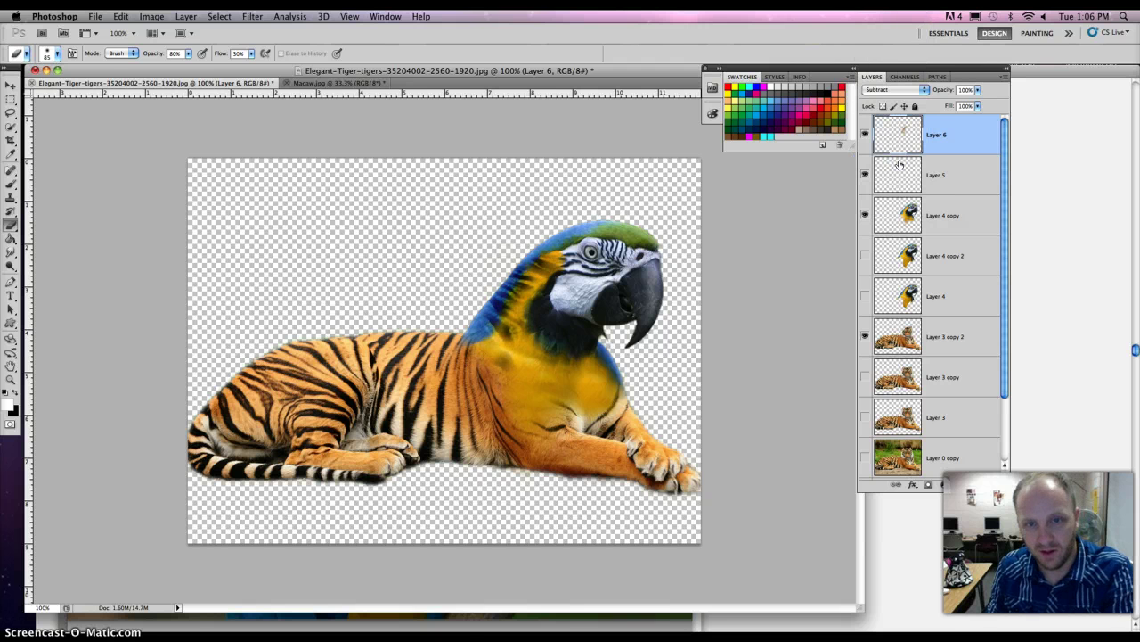
left_click(900, 90)
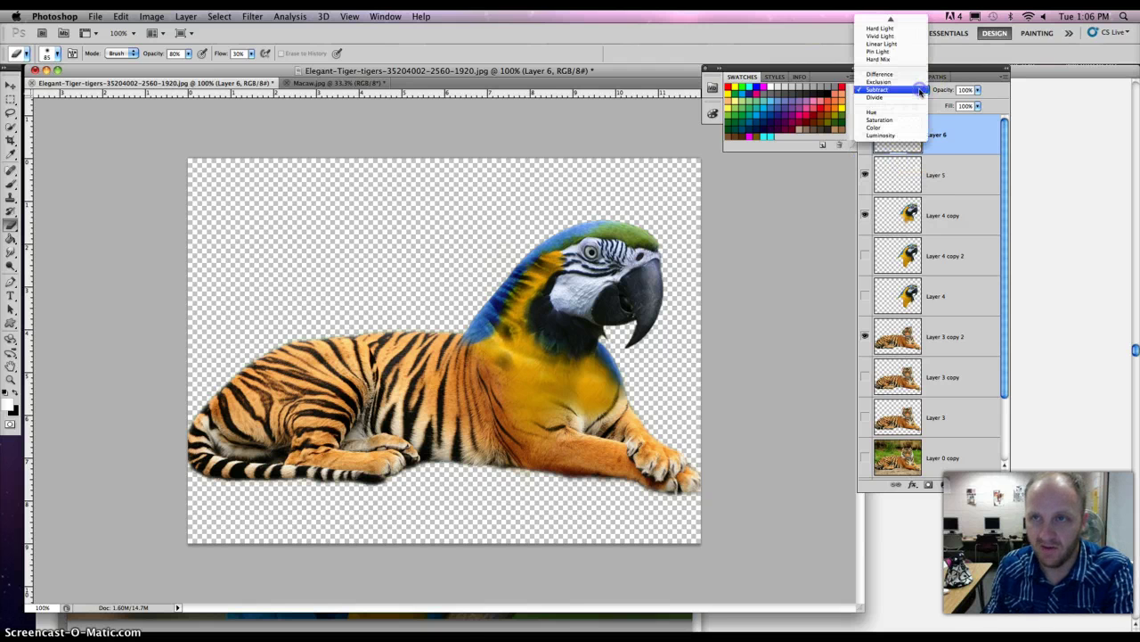
mouse_move(898, 22)
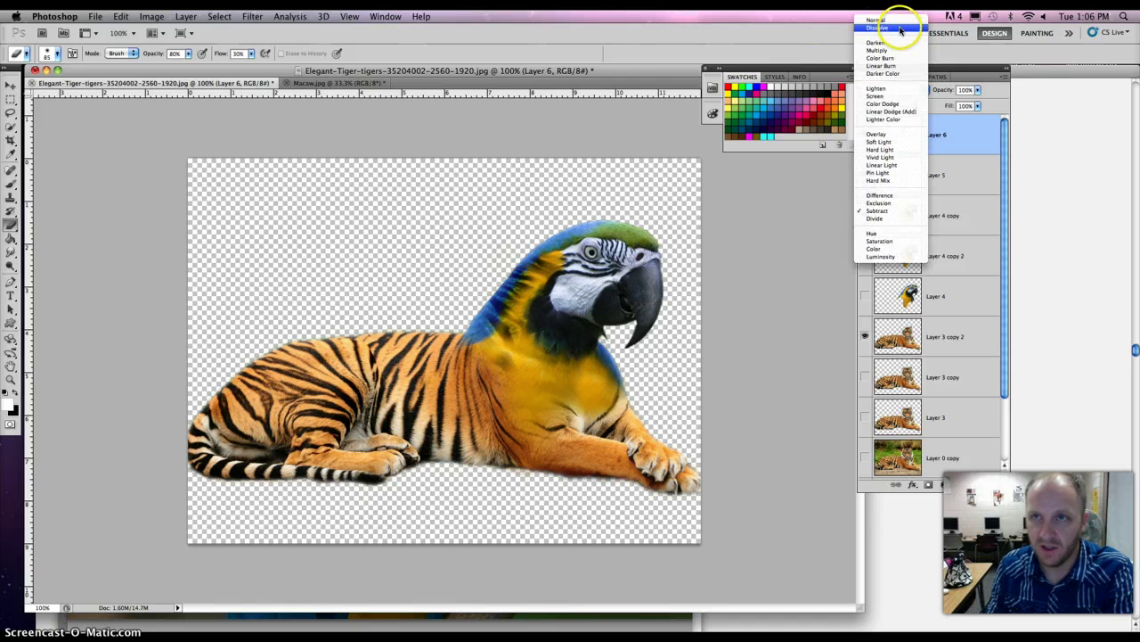
left_click(898, 22)
left_click(936, 127)
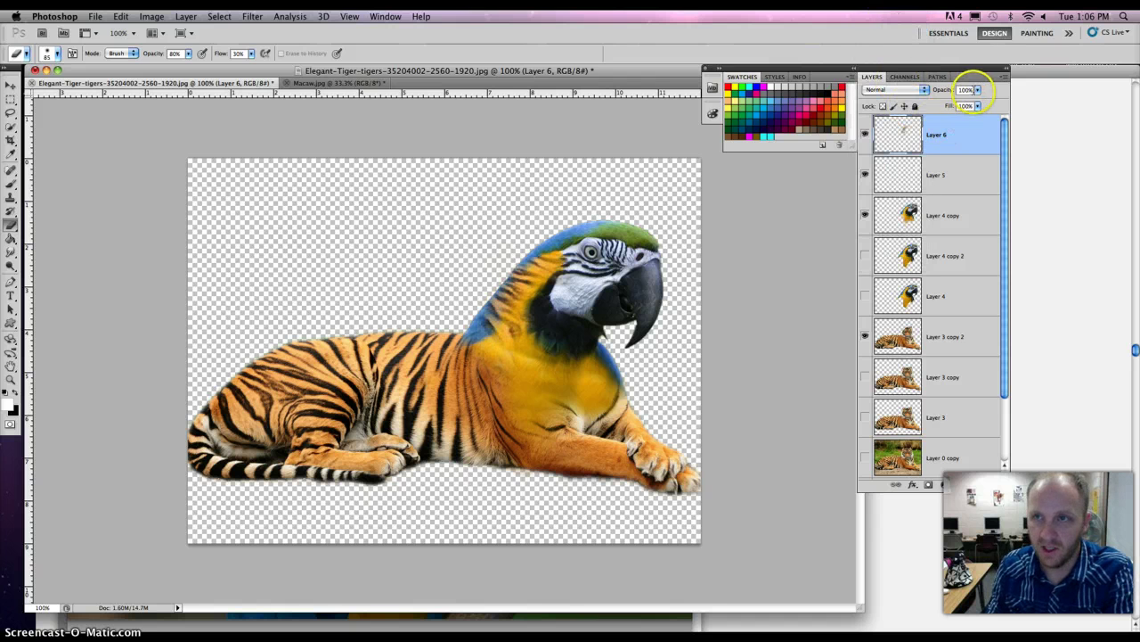
Try the Dissolve, Darker Color, Linear Burn and Color Dodge blend modes on Layer 6's neck stripes
left_click(978, 90)
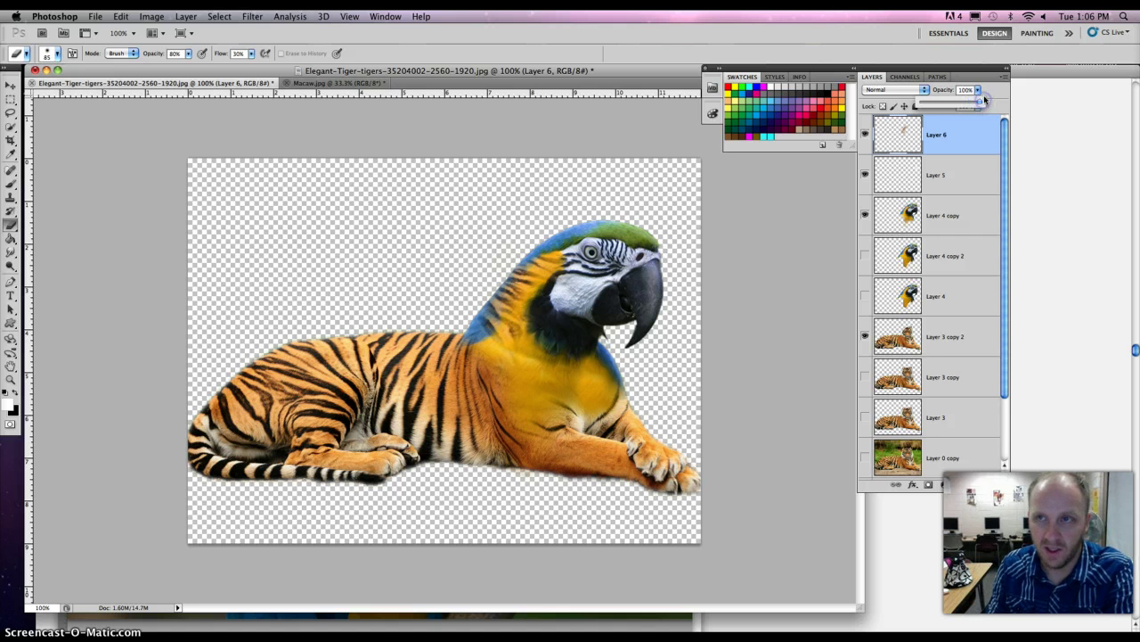
left_click(923, 90)
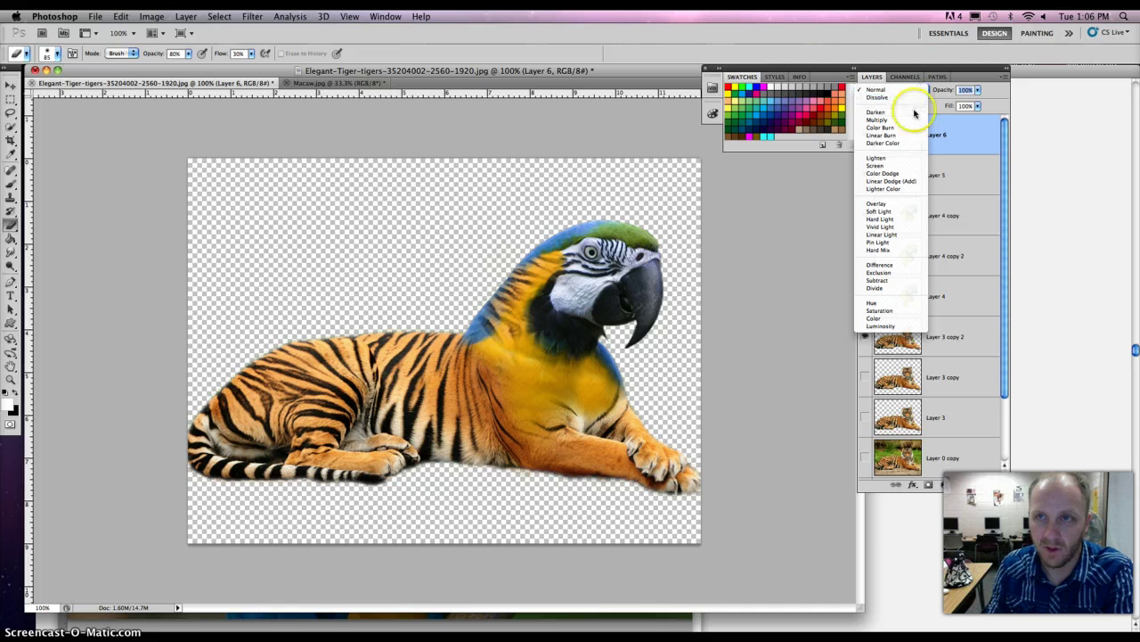
left_click(915, 98)
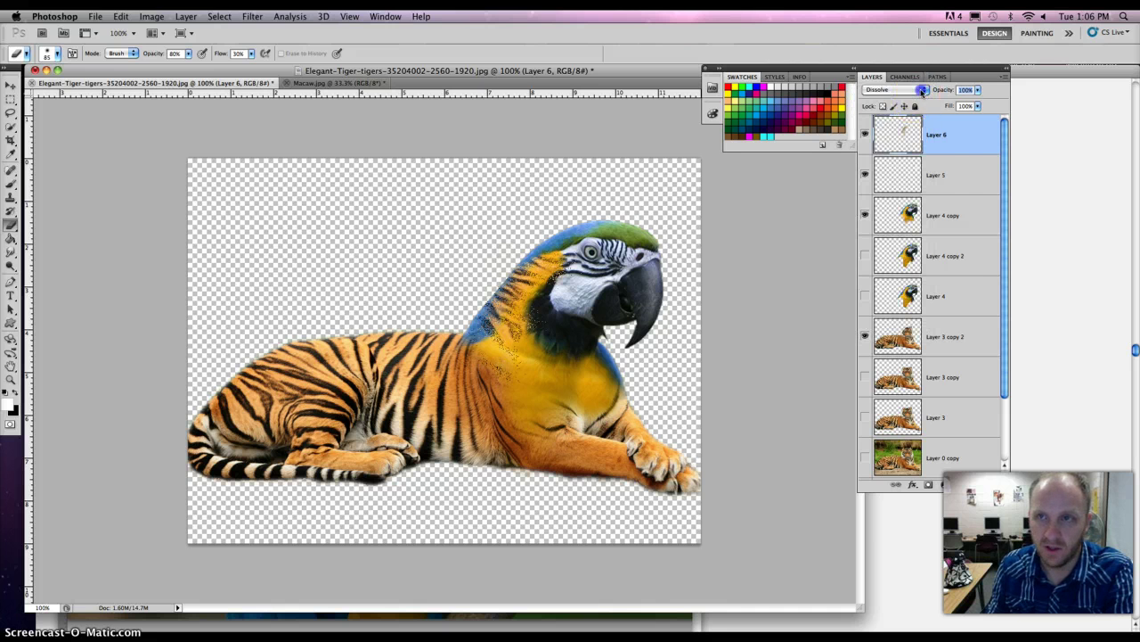
left_click(923, 91)
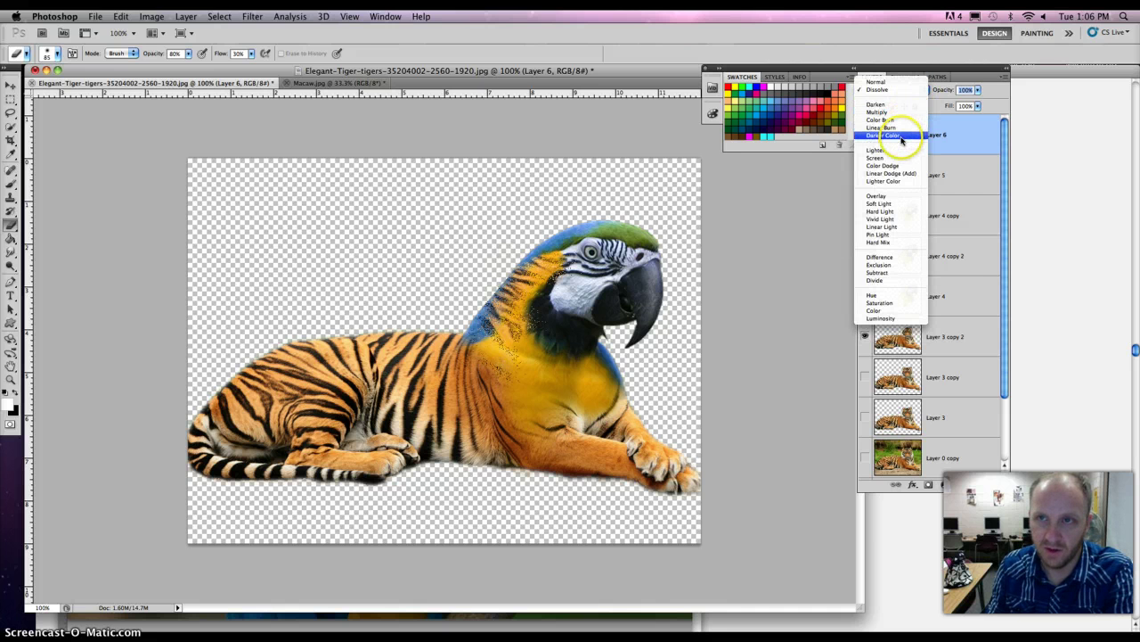
left_click(903, 136)
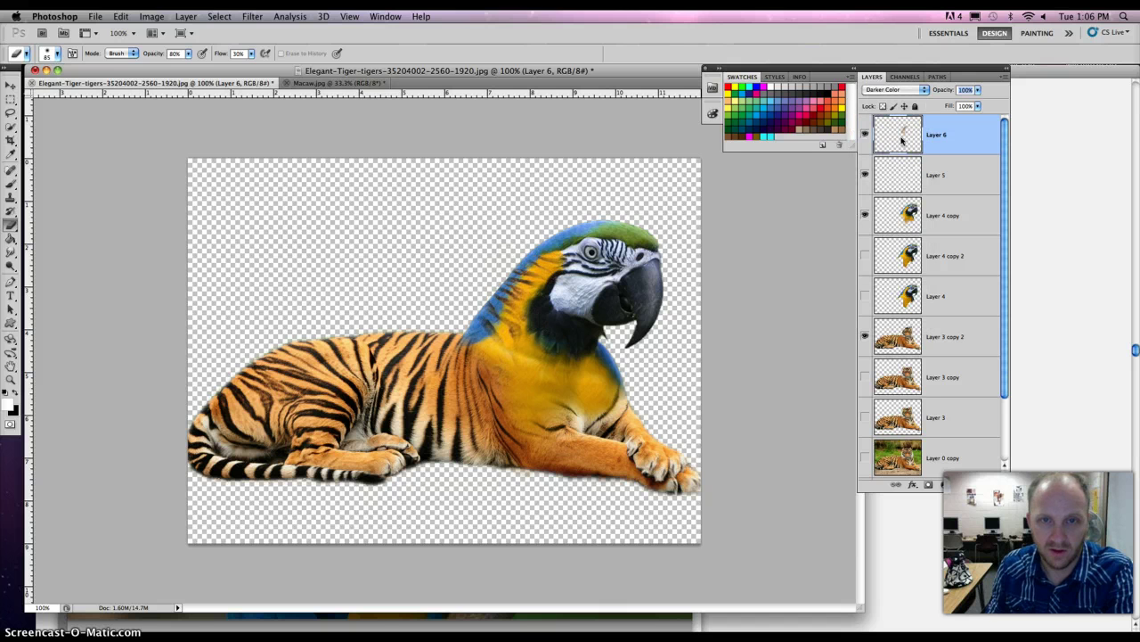
left_click(921, 91)
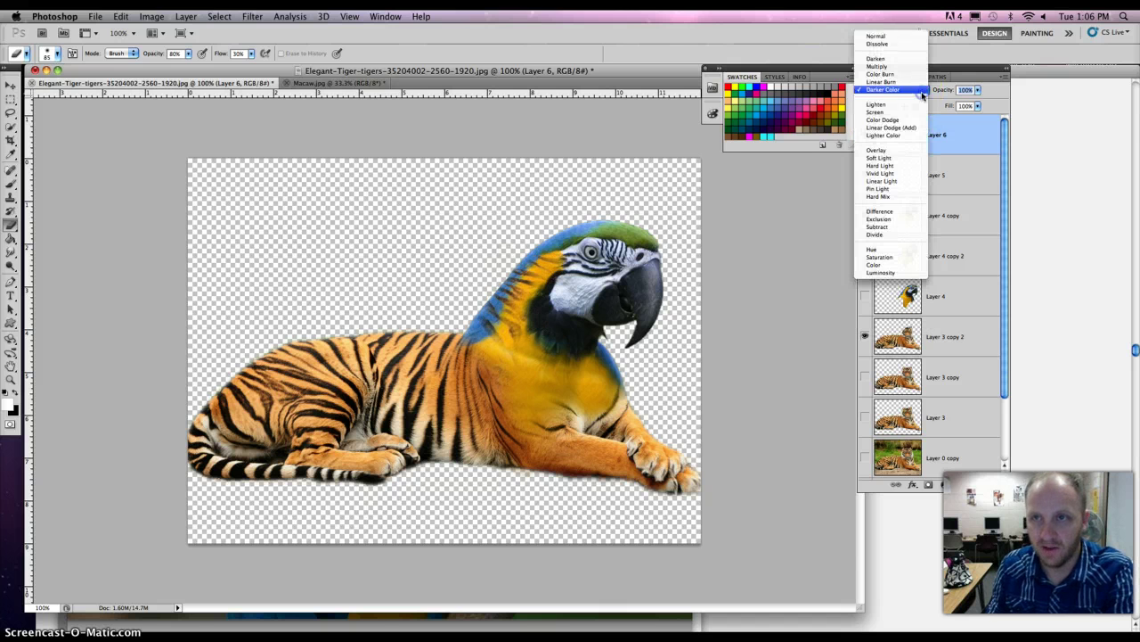
left_click(917, 81)
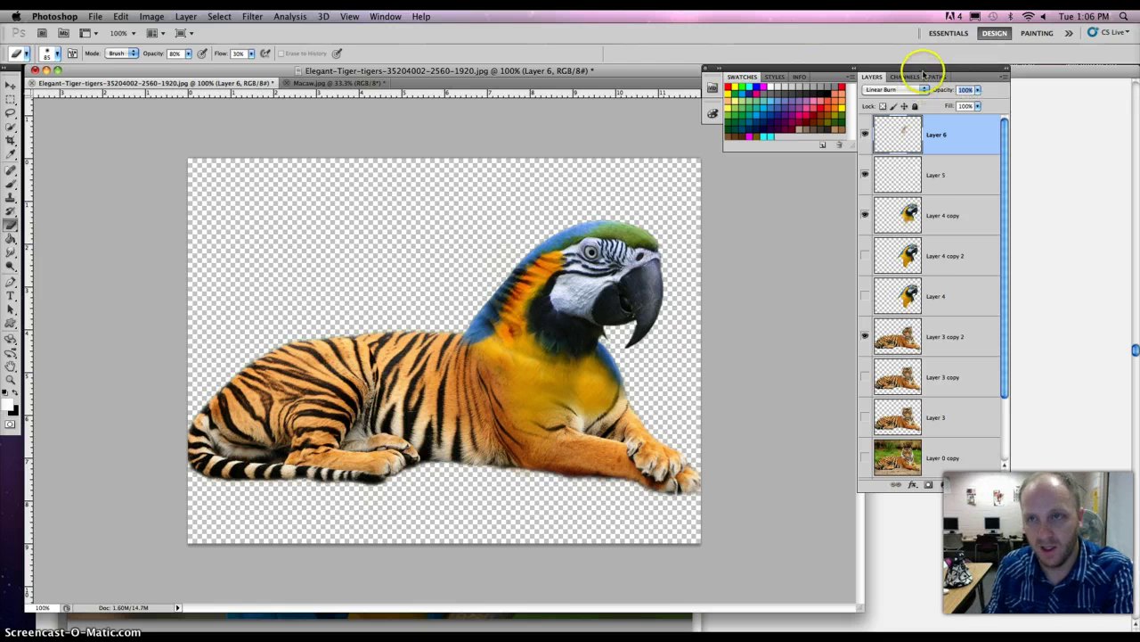
left_click(919, 89)
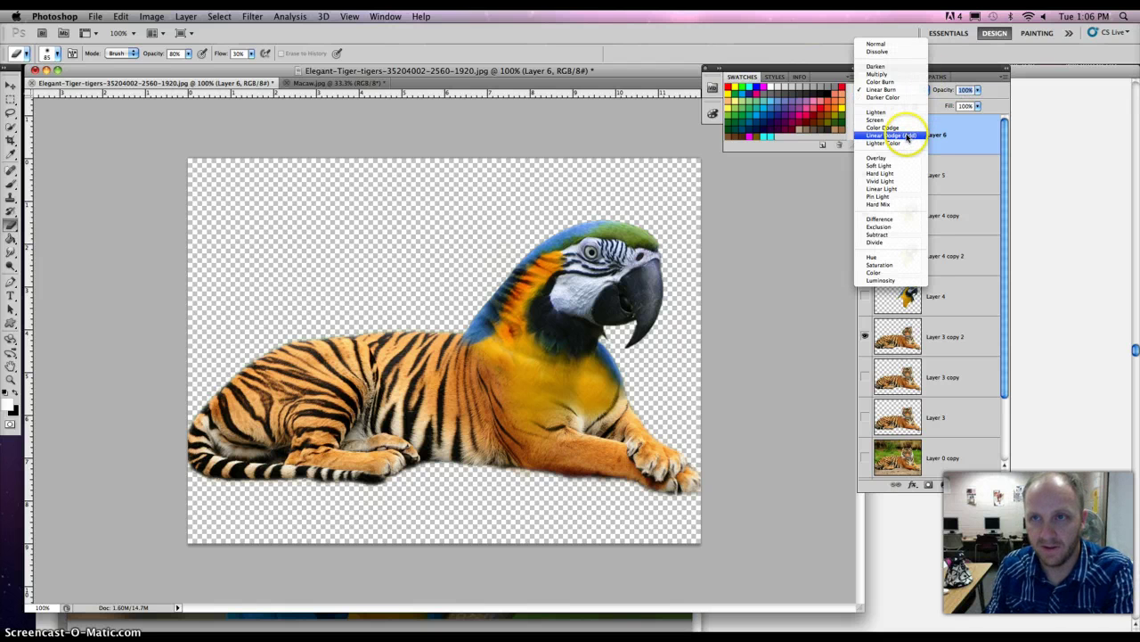
left_click(902, 129)
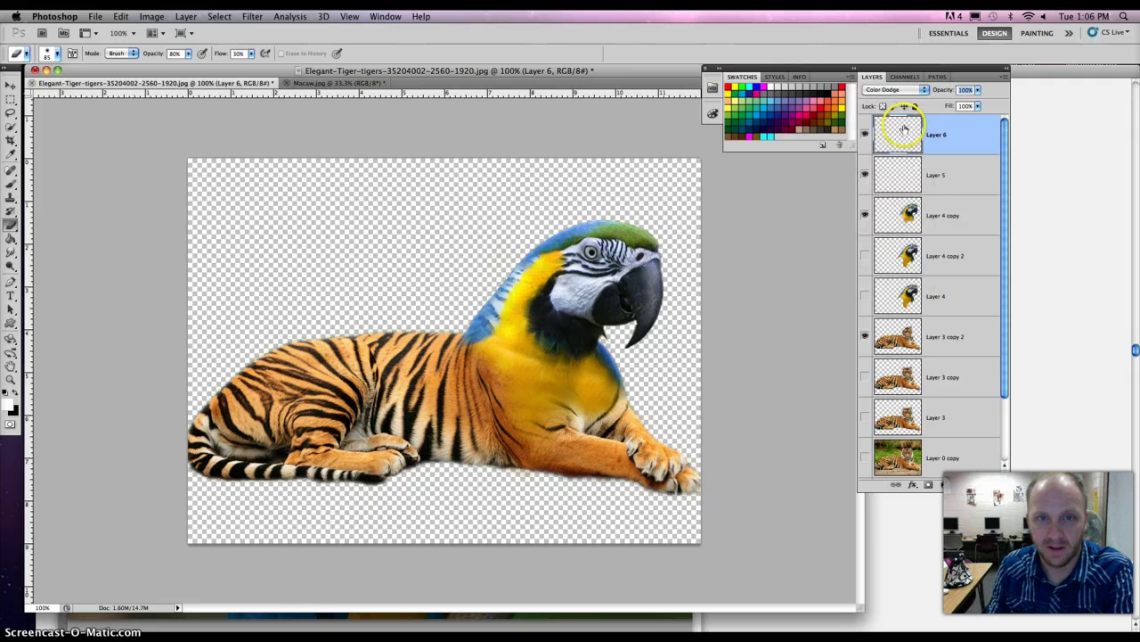
Preview Pin Light and Color Burn on Layer 6's stripes, and set the layer's blend mode to Overlay
left_click(920, 90)
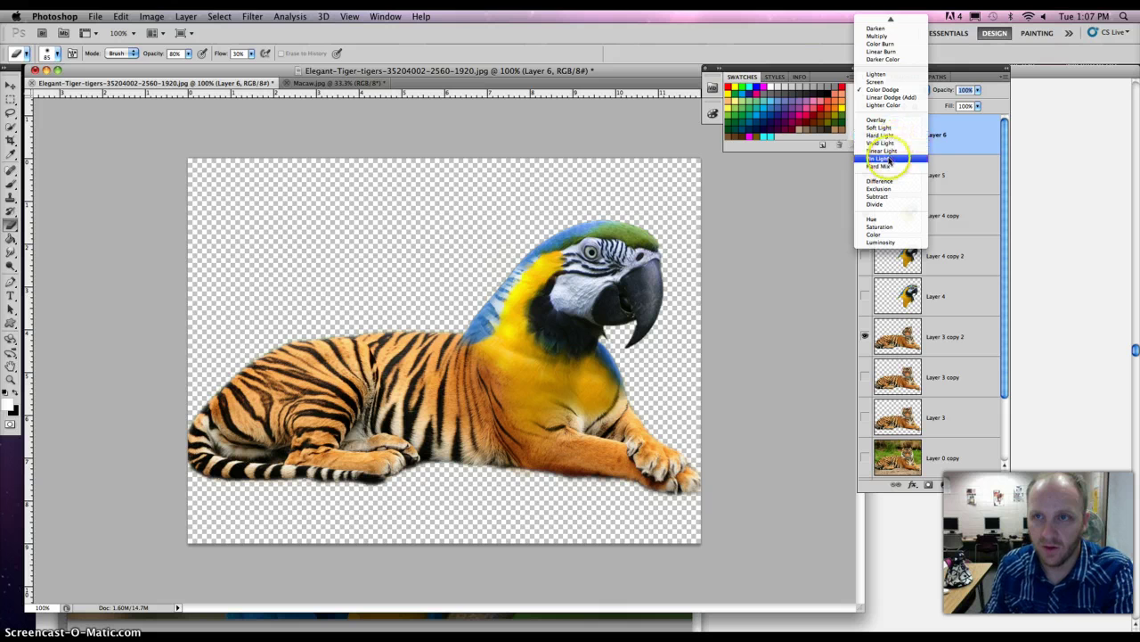
key("Escape")
left_click(917, 90)
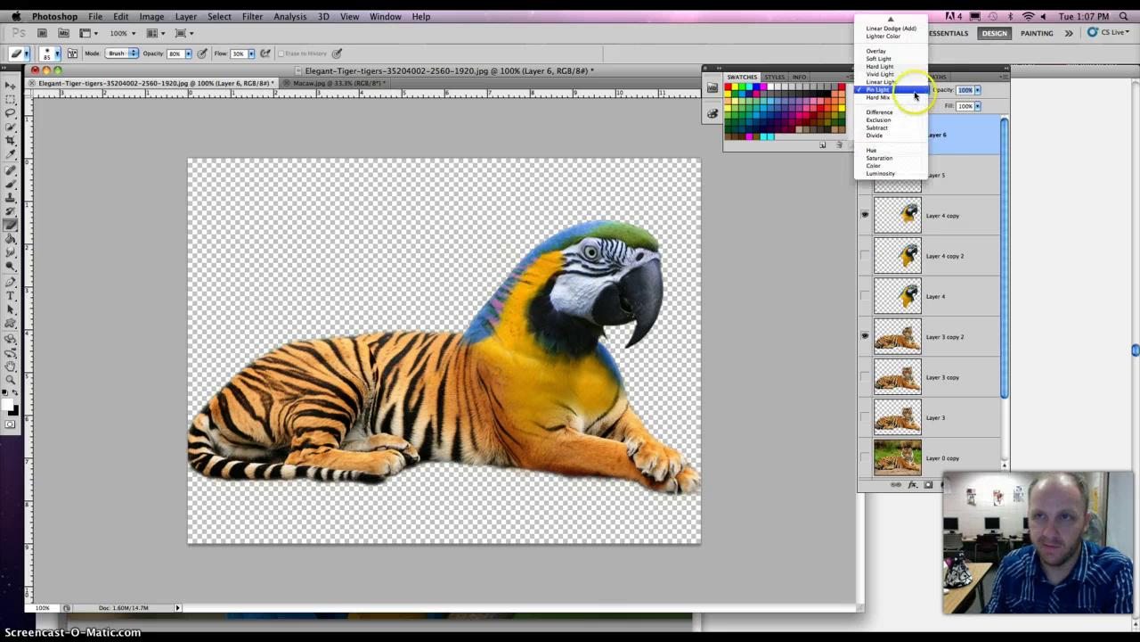
left_click(905, 58)
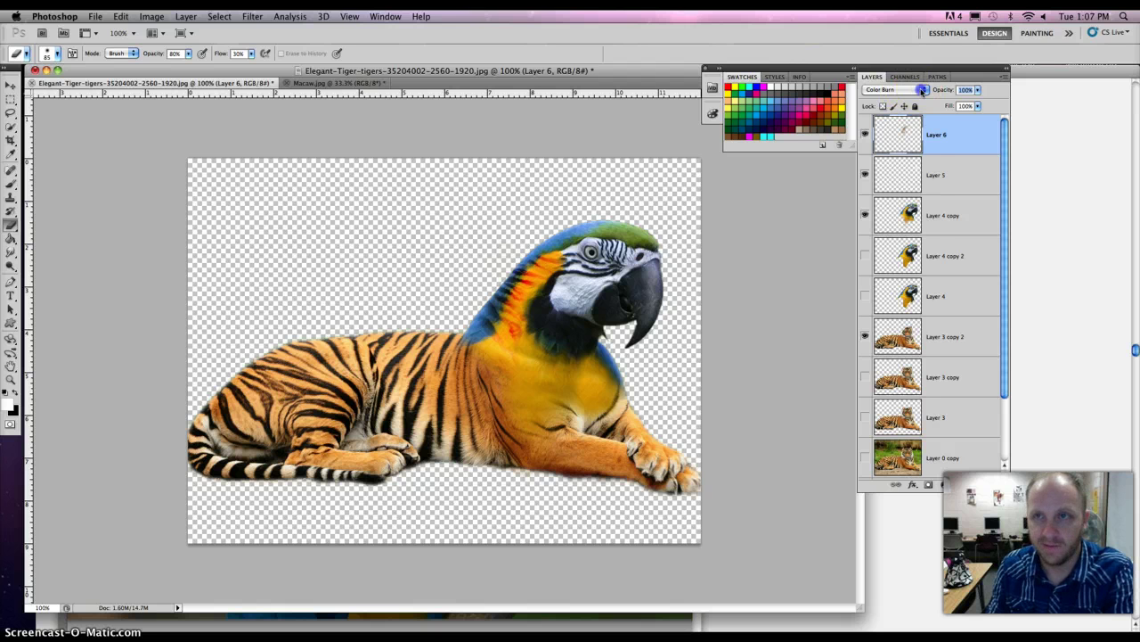
left_click(922, 90)
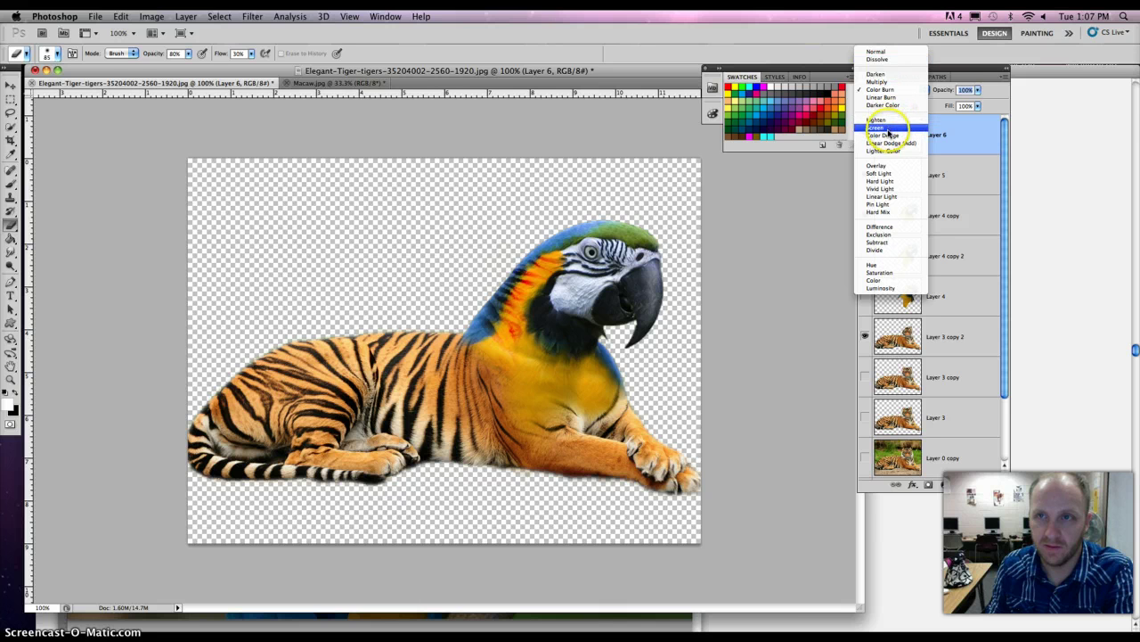
left_click(892, 166)
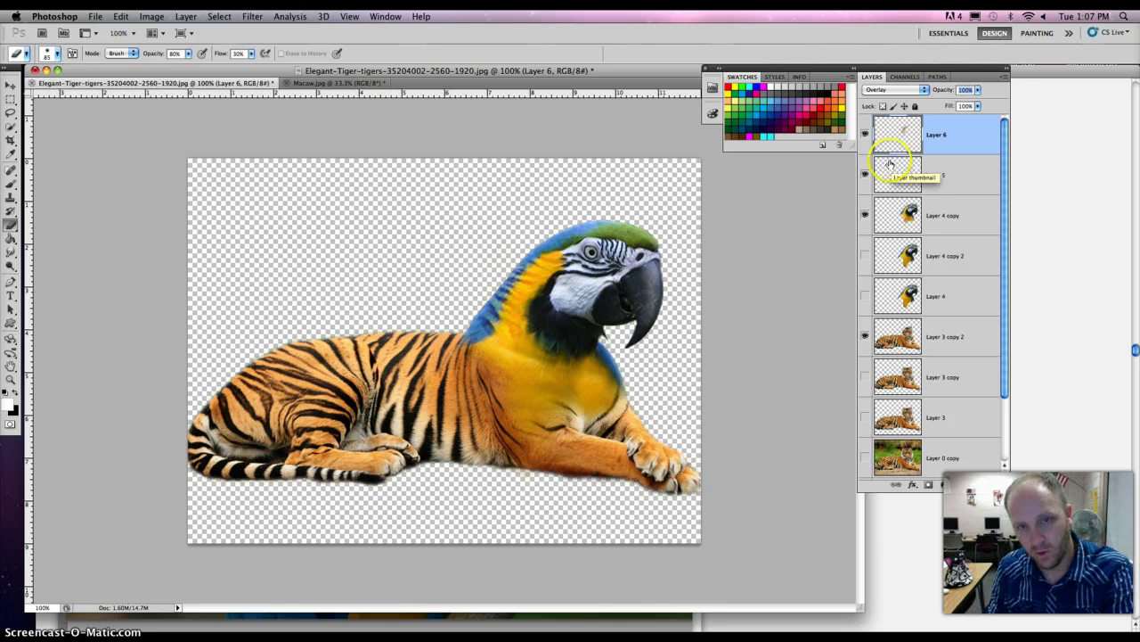